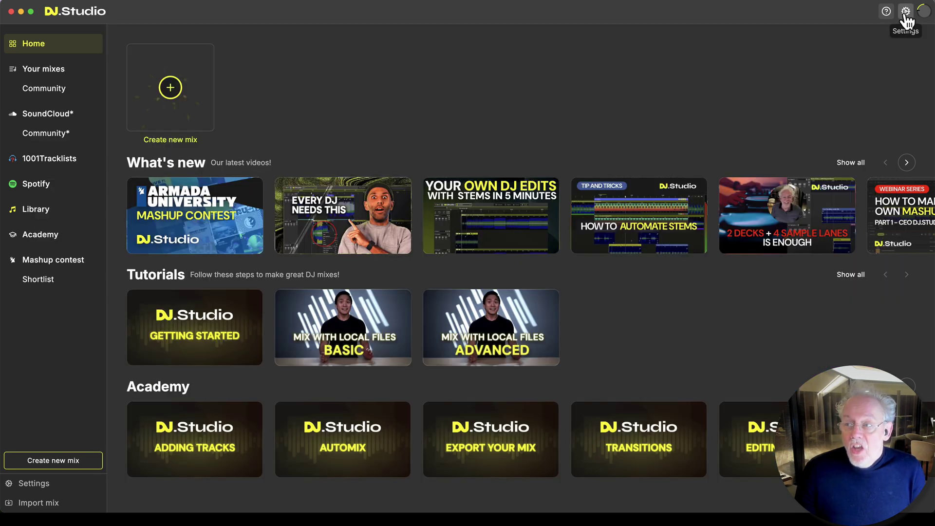
- Review the beat grid analysis options in the general settings, and close the settings
left_click(905, 11)
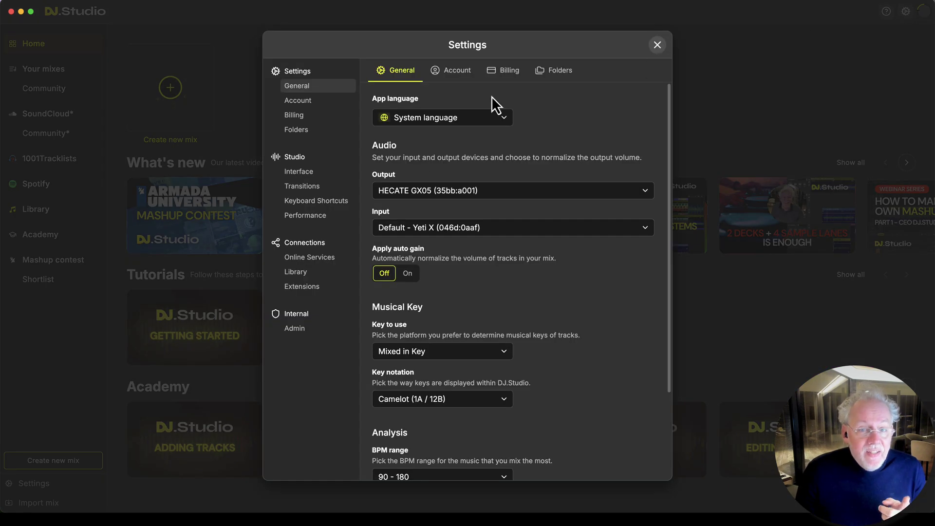
scroll(403, 359, "down", 3)
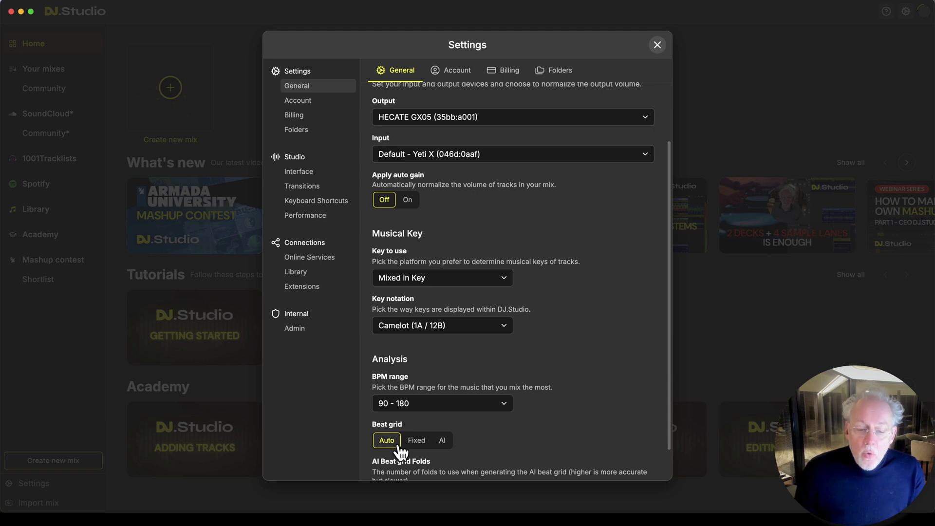
left_click(658, 44)
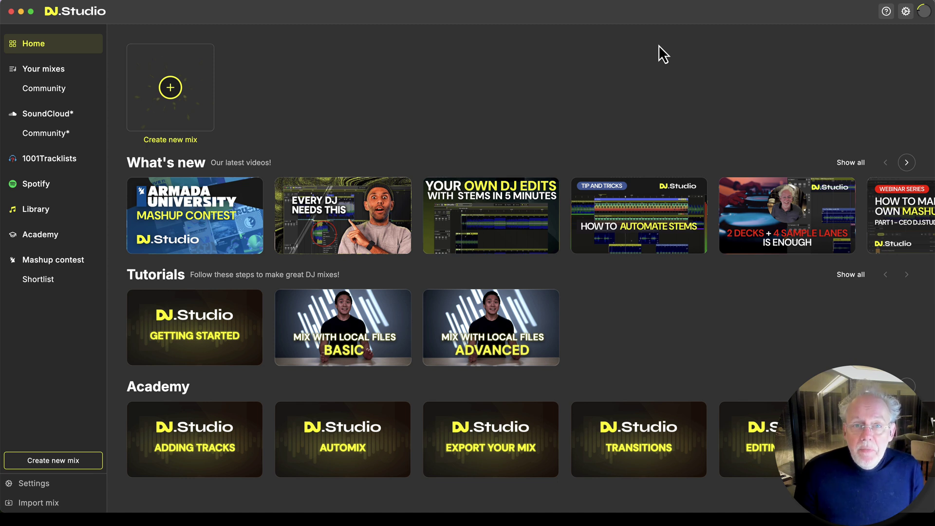
- Create a DJ Mix project with all tracks from the rekordbox playlist Mash it up except Pepas and Home
left_click(179, 108)
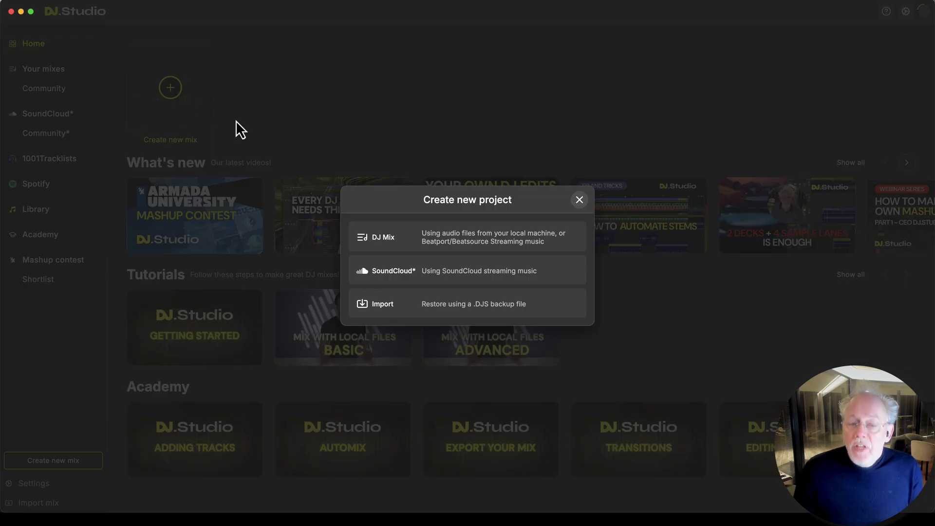
left_click(494, 250)
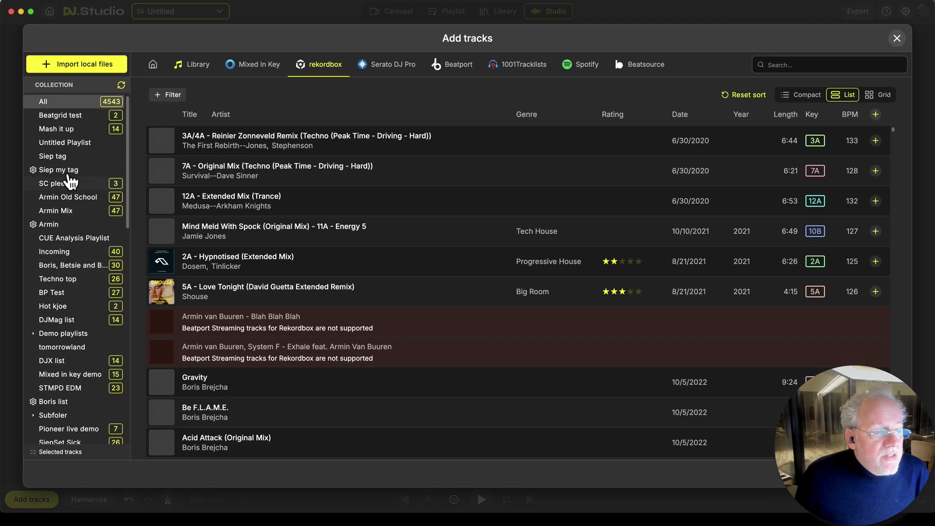
left_click(82, 130)
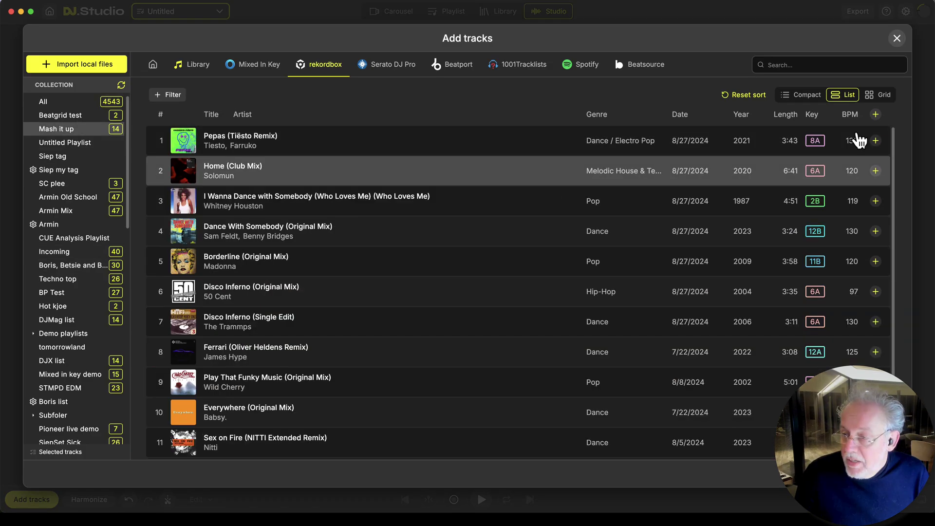
left_click(876, 115)
left_click(876, 140)
left_click(876, 171)
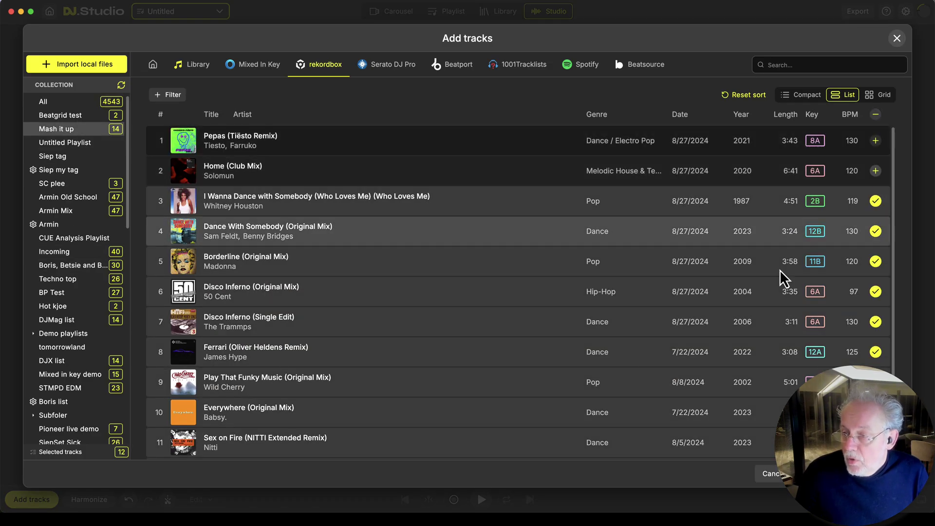
key("Return")
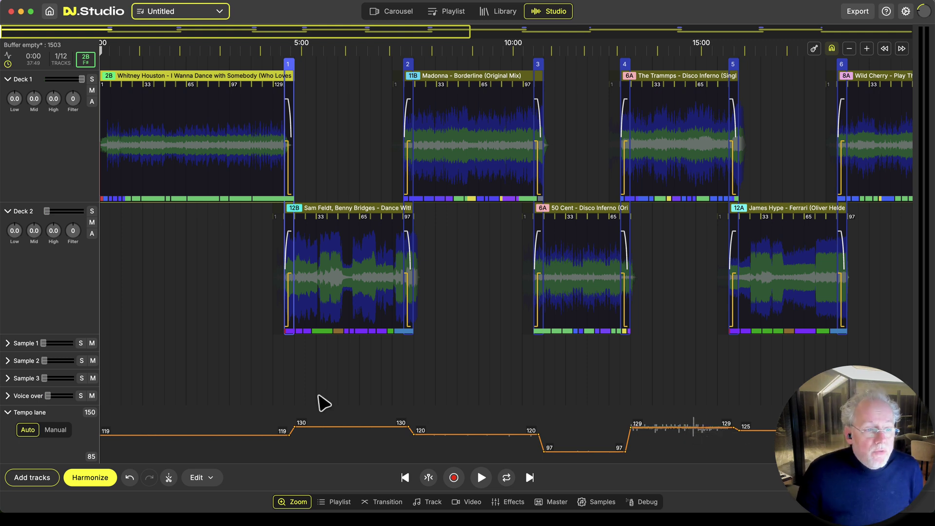
- Show the track details for the Whitney Houston track and play it with the metronome turned on
left_click(165, 365)
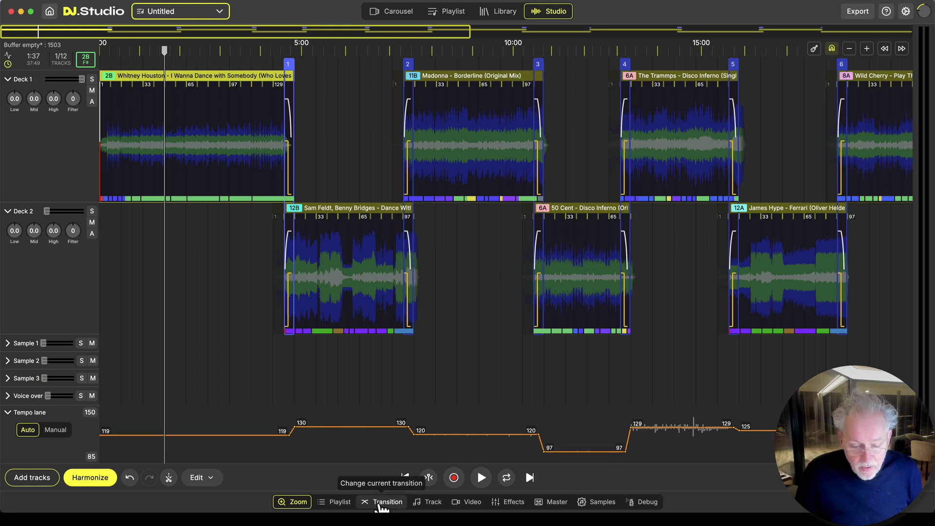
left_click(428, 502)
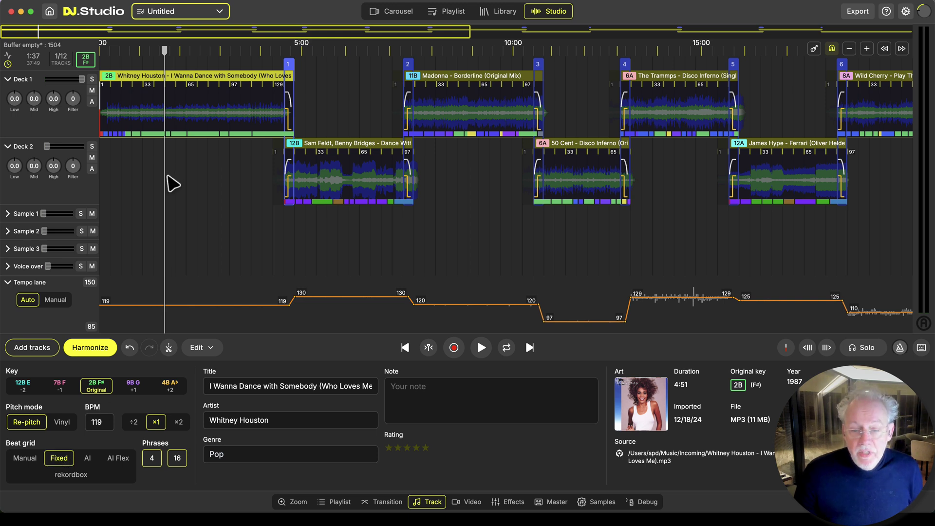
key("space")
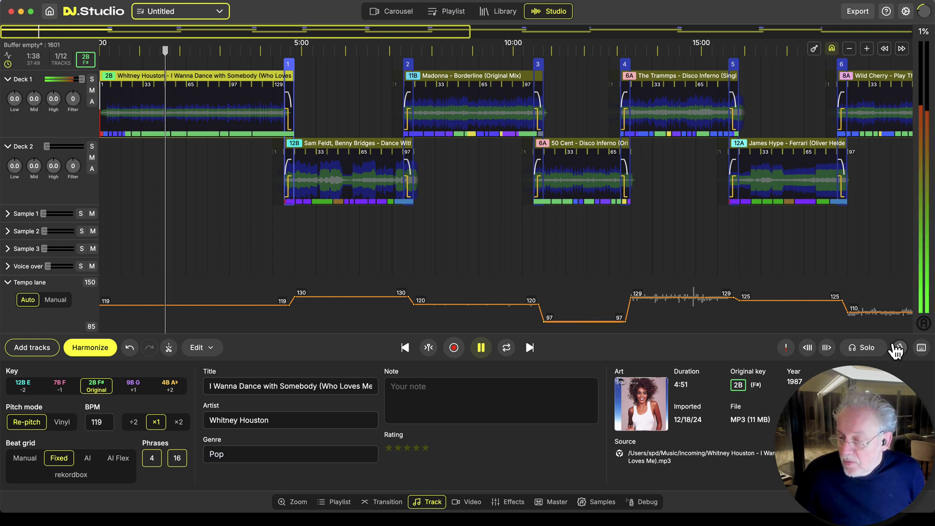
left_click(900, 347)
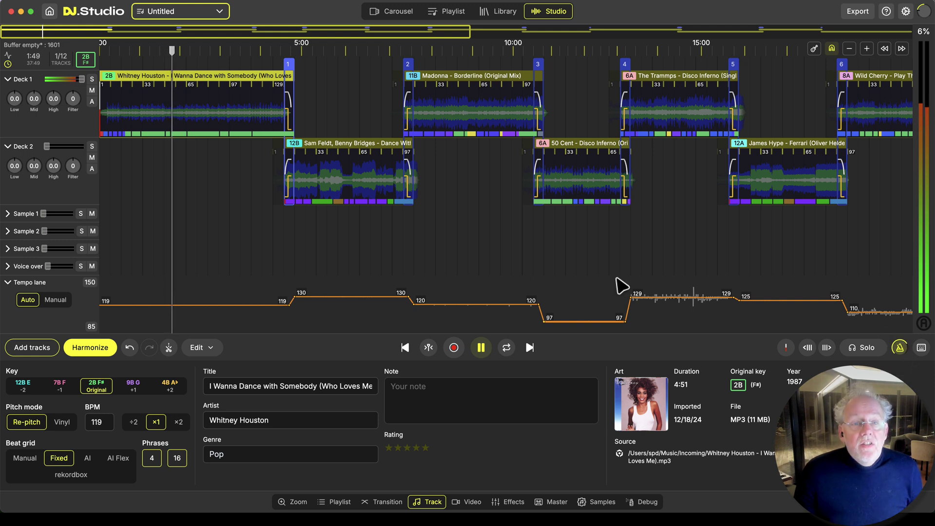
- Play sections of Dance With Somebody and Madonna's Borderline to check their beat grids against the metronome
left_click(332, 258)
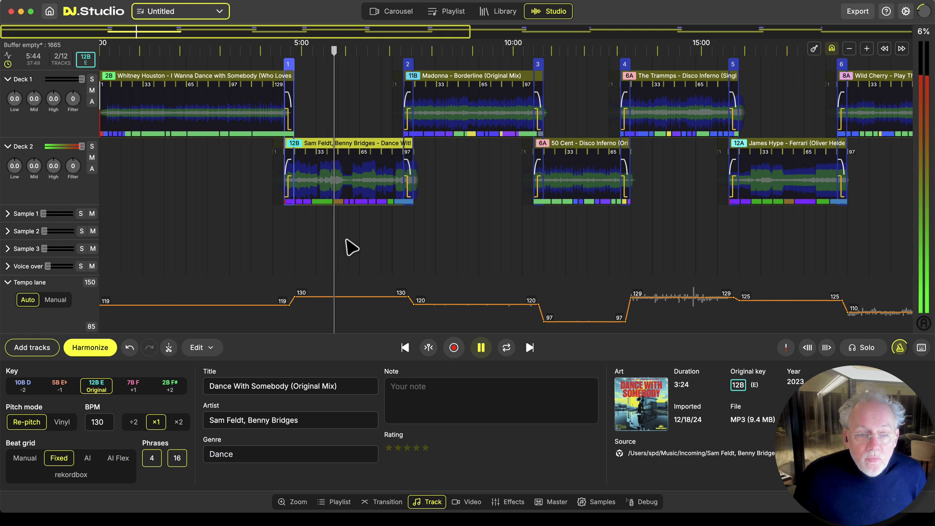
key("space")
left_click(436, 243)
key("space")
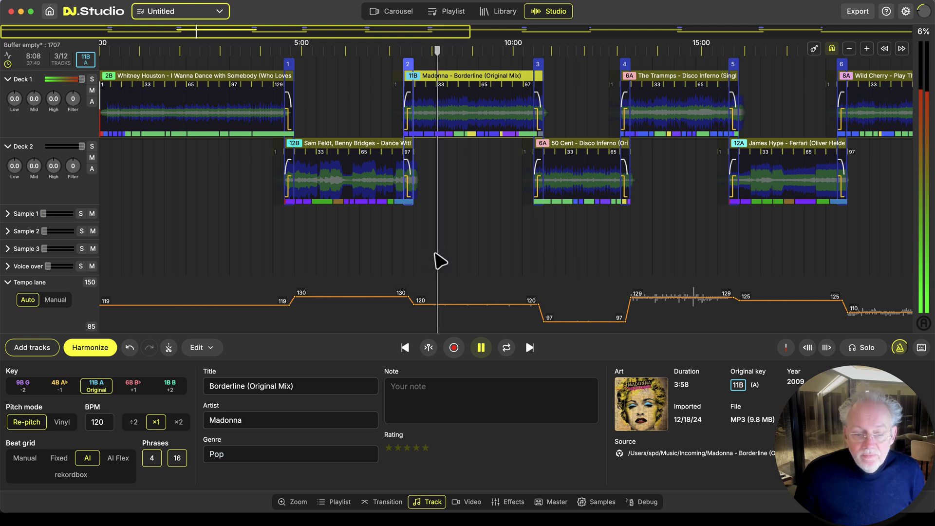
key("space")
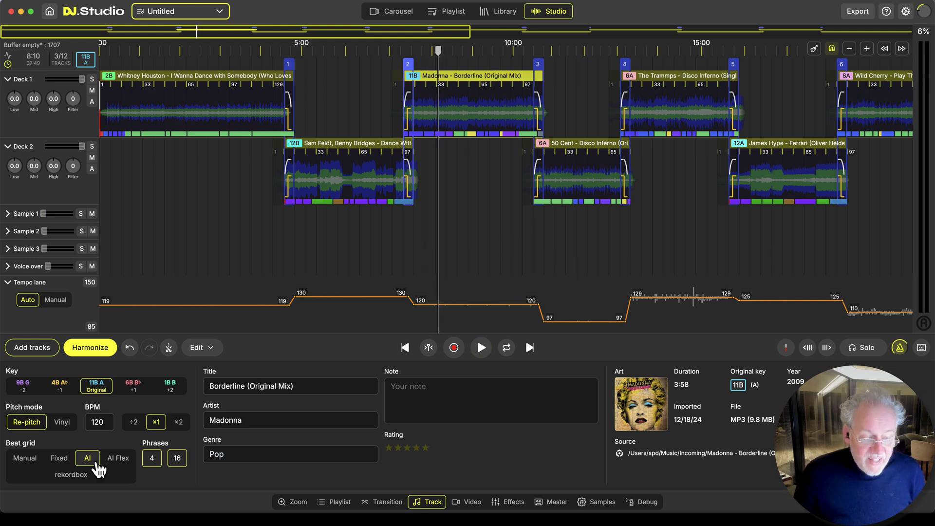
mouse_move(469, 304)
left_mouse_down()
mouse_move(468, 312)
mouse_move(468, 303)
left_mouse_up()
key("space")
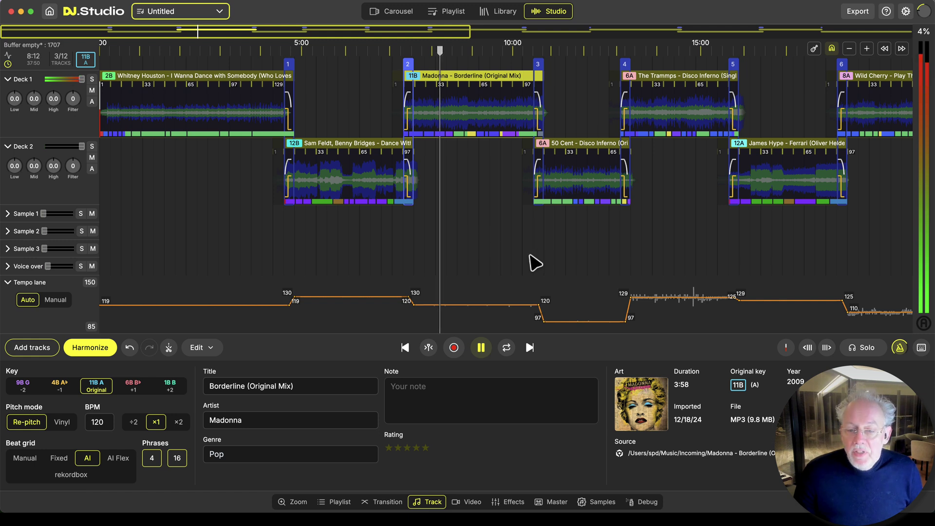
- Listen to both Disco Inferno tracks against the metronome and inspect the tempo lane under The Trammps' version
left_click(557, 255)
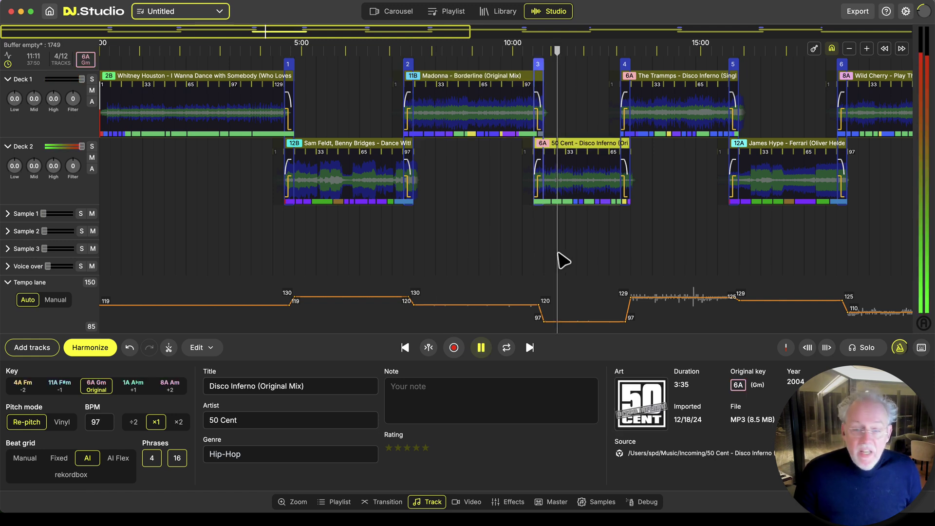
scroll(516, 255, "right", 5)
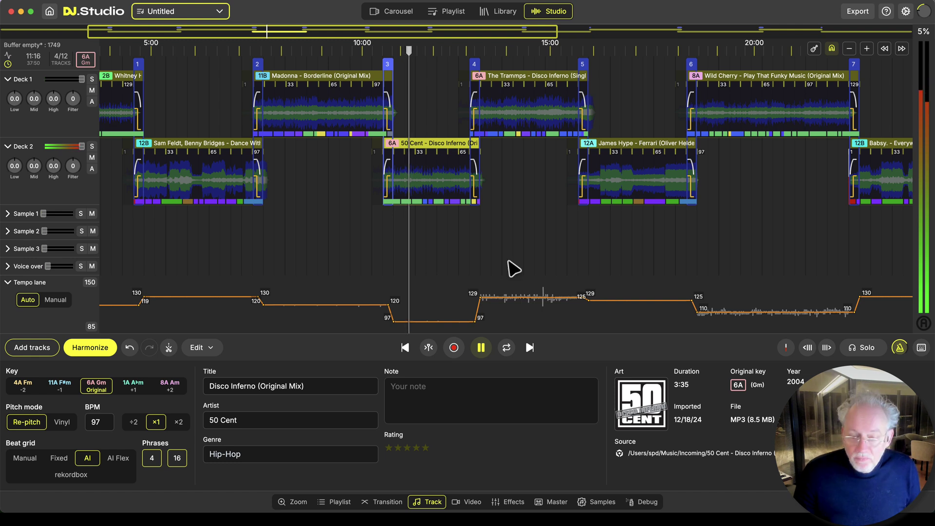
key("space")
left_click(505, 248)
key("space")
scroll(504, 248, "up", 5)
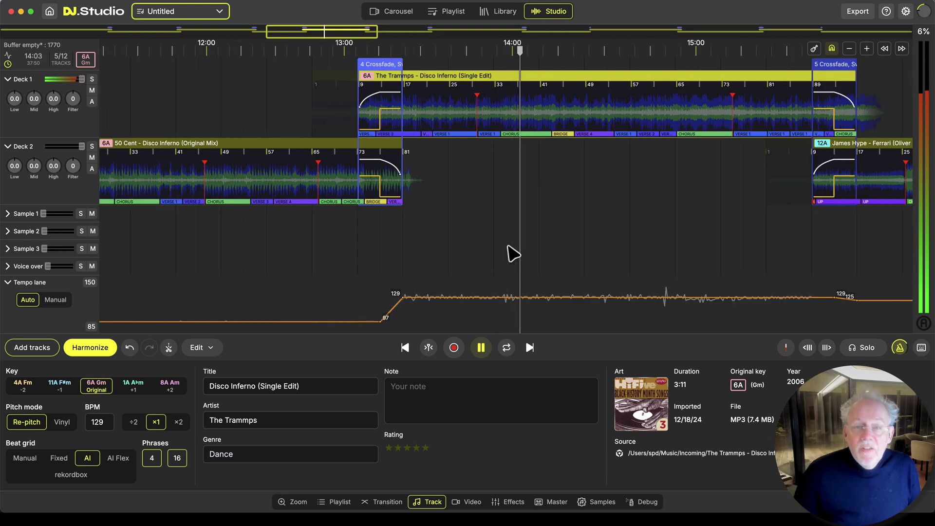
scroll(508, 246, "down", 5)
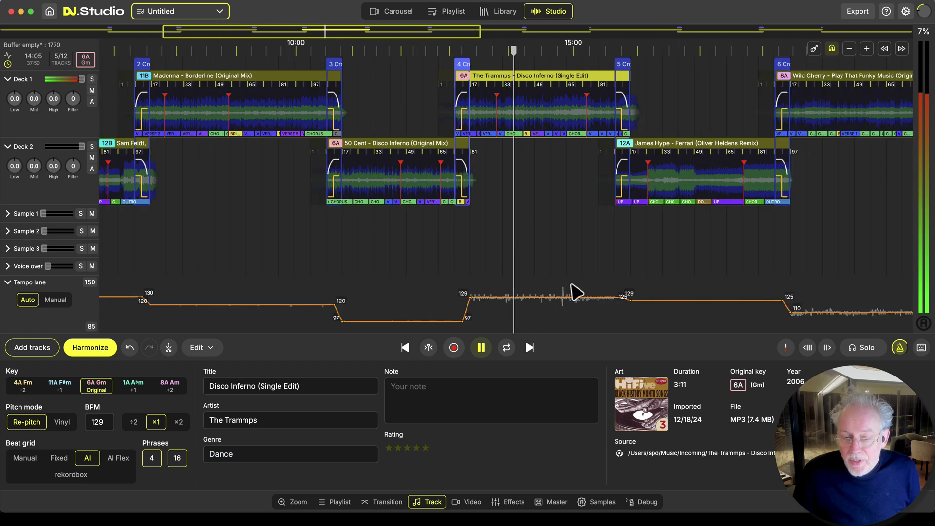
scroll(590, 288, "up", 5)
key("space")
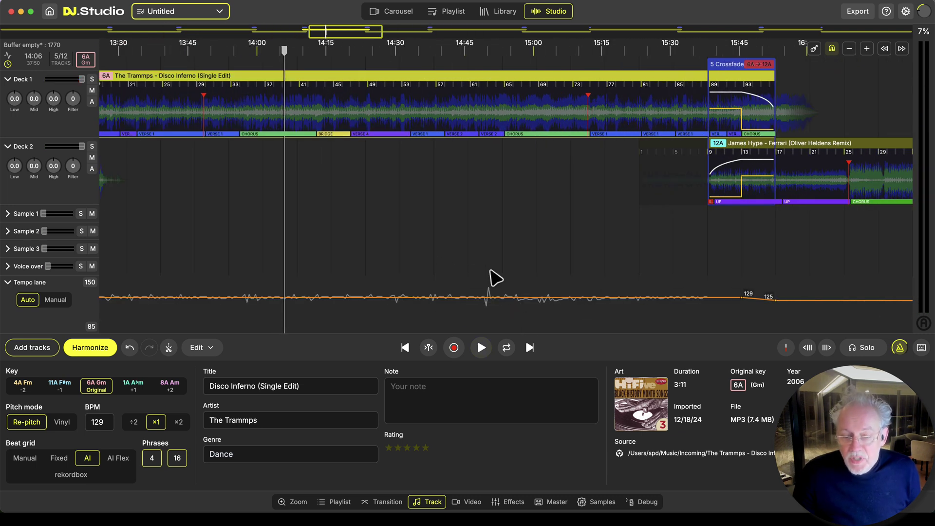
scroll(434, 267, "down", 4)
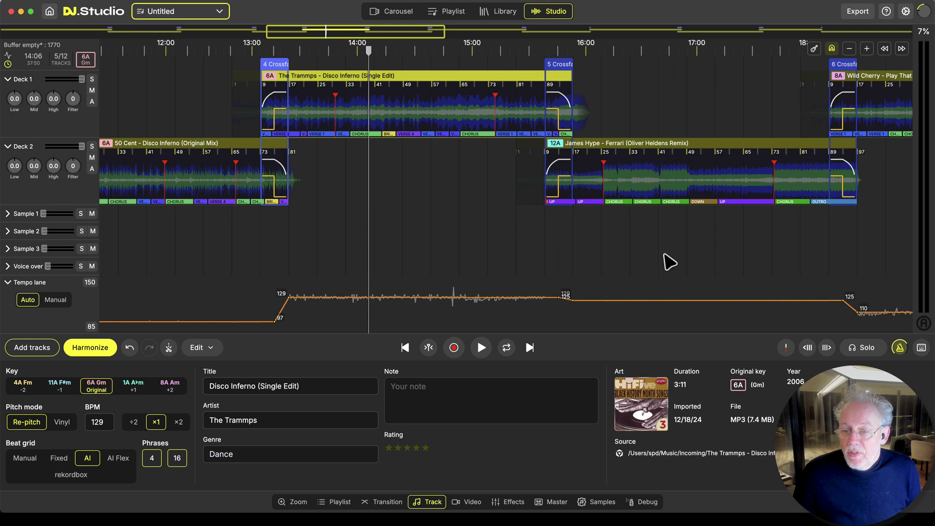
- Check the beat grids of Ferrari and Play That Funky Music by playing each with the metronome
left_click(664, 263)
key("space")
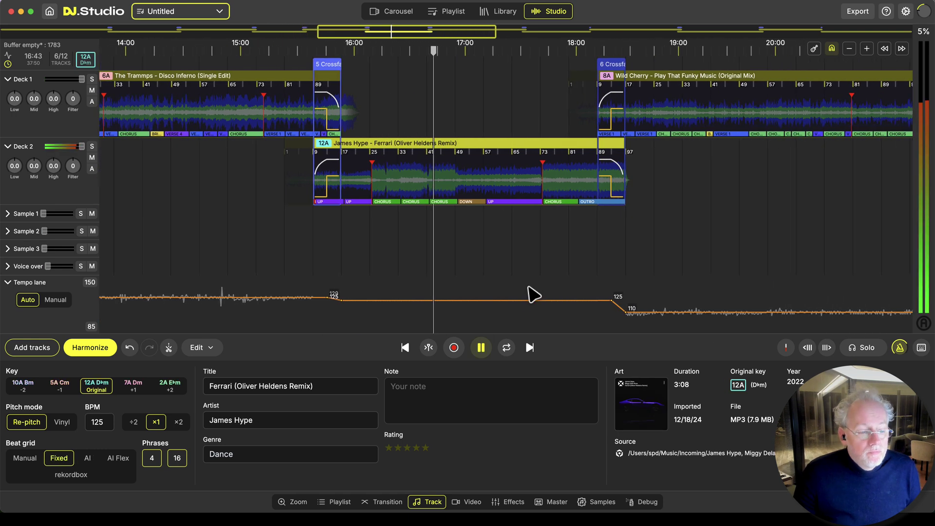
left_click(697, 252)
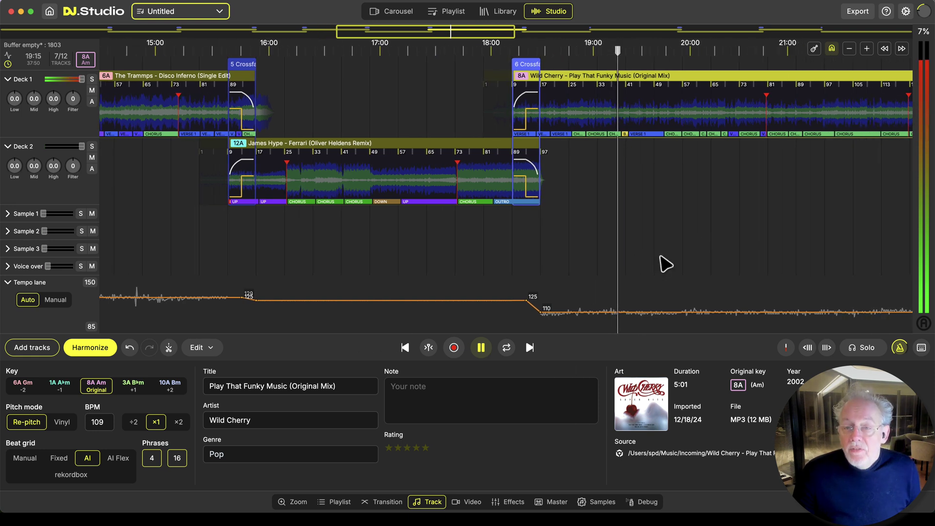
left_click_drag(720, 235, 582, 242)
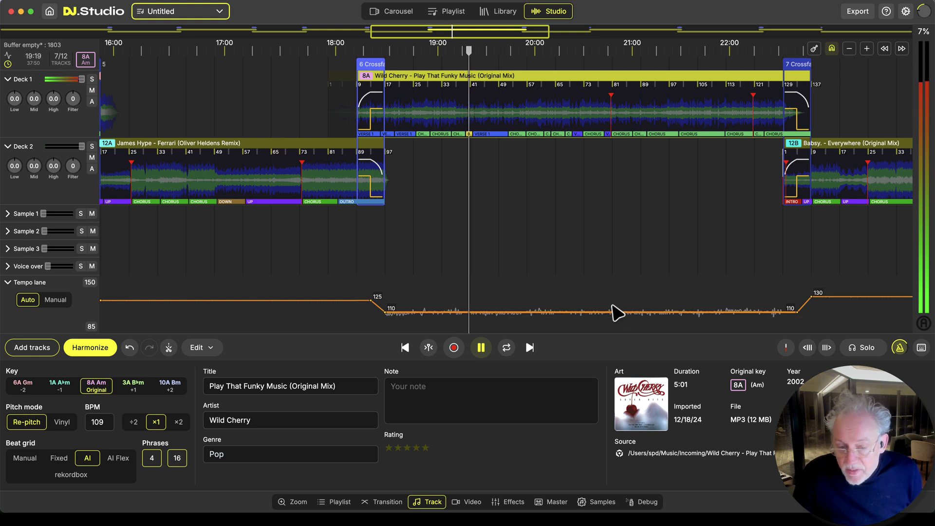
left_click_drag(603, 223, 475, 223)
key("space")
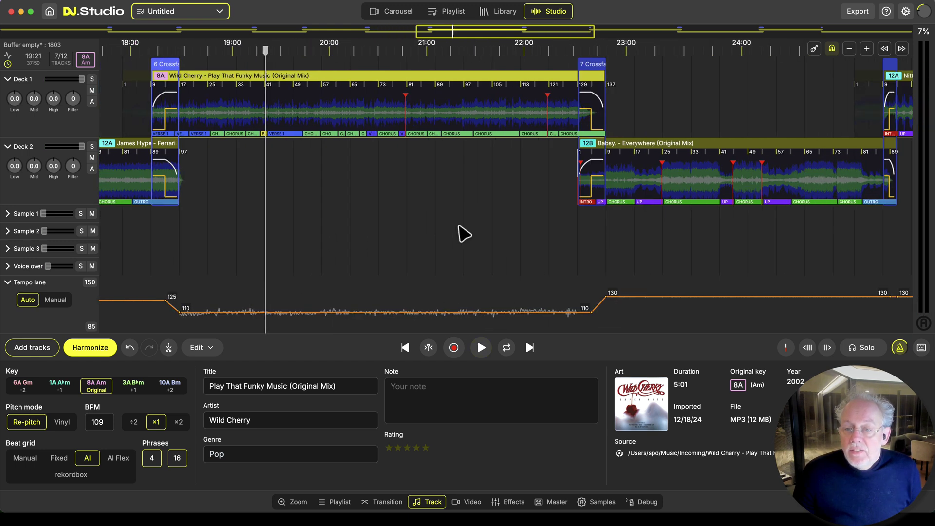
- Play parts of Everywhere and Sex on Fire to compare their beat grids with the metronome
left_click(675, 248)
key("space")
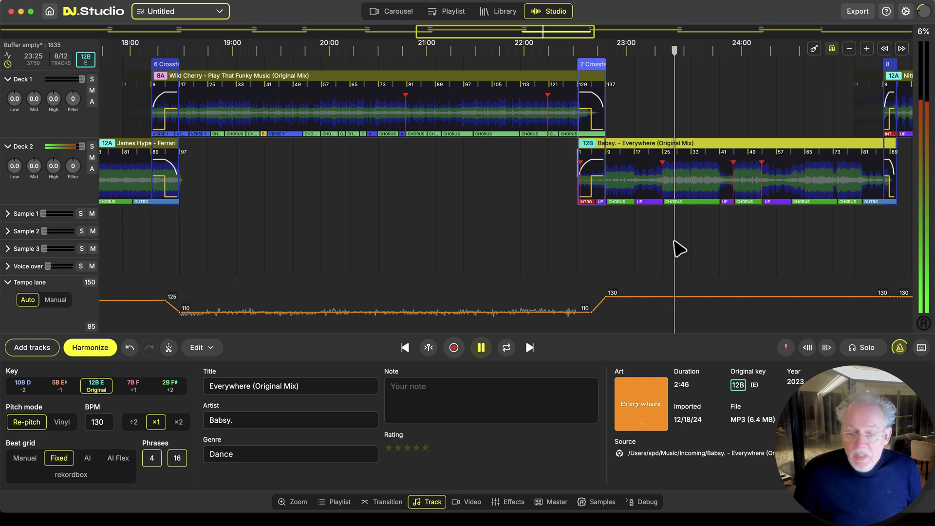
key("space")
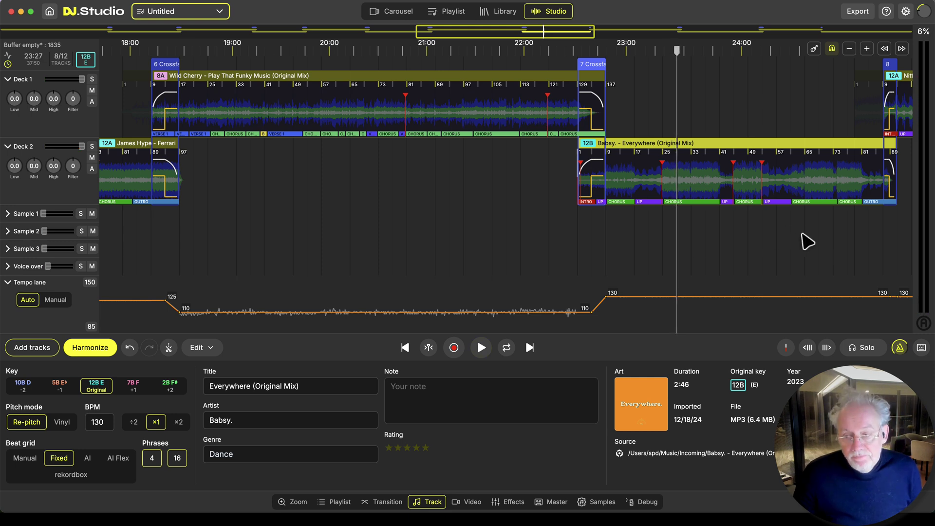
left_click_drag(801, 234, 580, 254)
left_click(757, 222)
key("space")
left_click_drag(804, 219, 695, 218)
left_click(695, 219)
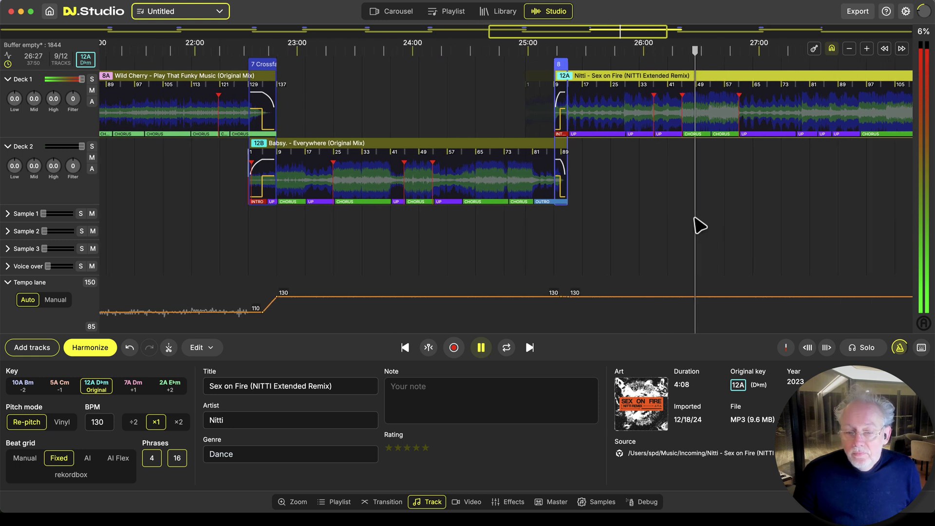
key("space")
- Verify the beat grids of Murder On The Dancefloor and Your Love by listening with the metronome
left_click_drag(758, 227, 405, 243)
left_click(730, 248)
key("space")
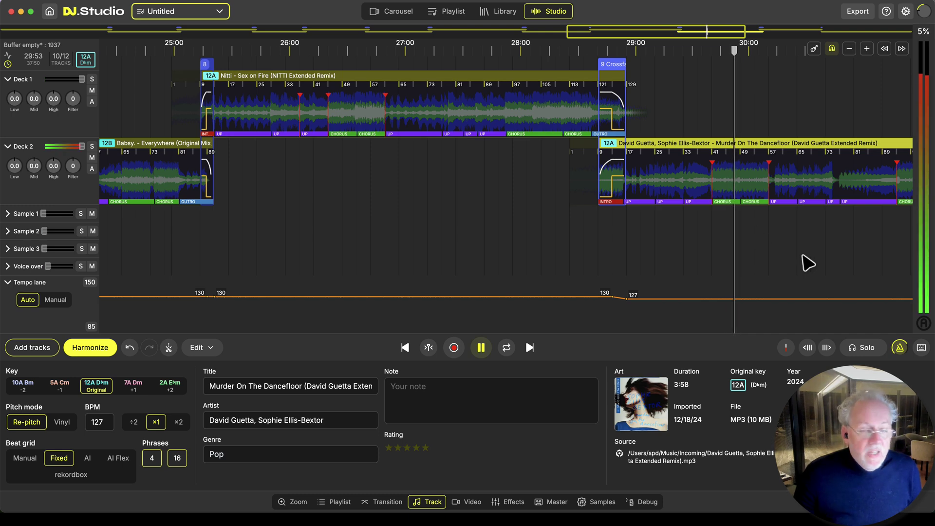
left_click_drag(788, 267, 328, 255)
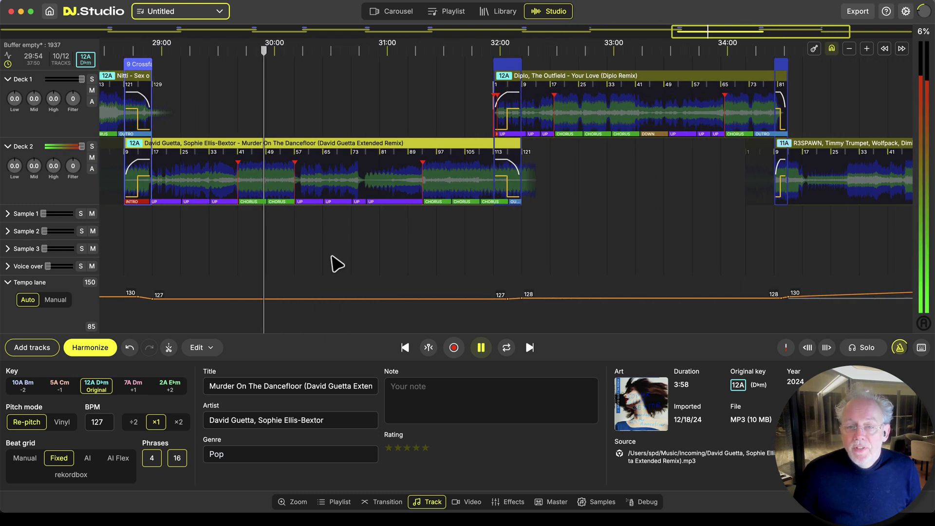
key("space")
left_click(583, 239)
key("space")
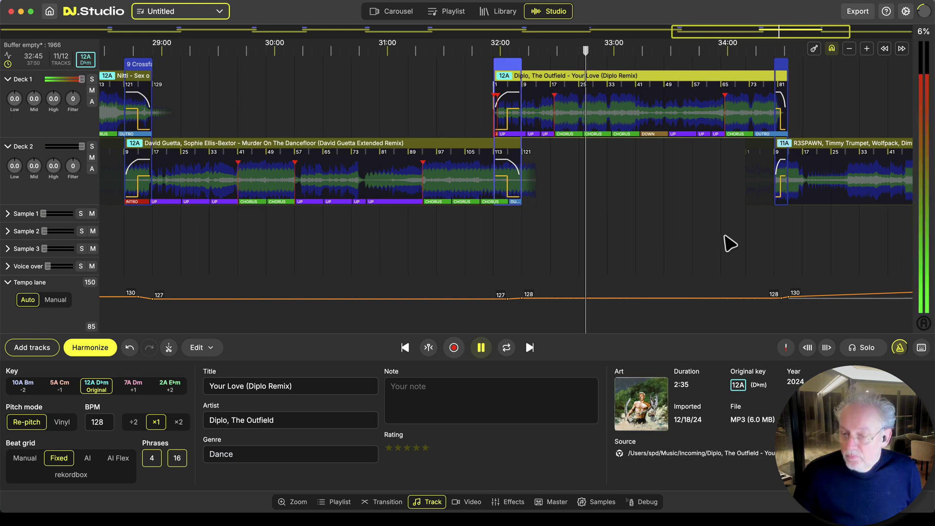
key("space")
- Play Kalinka's opening, switch the position readout to bars, beats and BPM, and play from the track's middle
left_click_drag(751, 242, 361, 250)
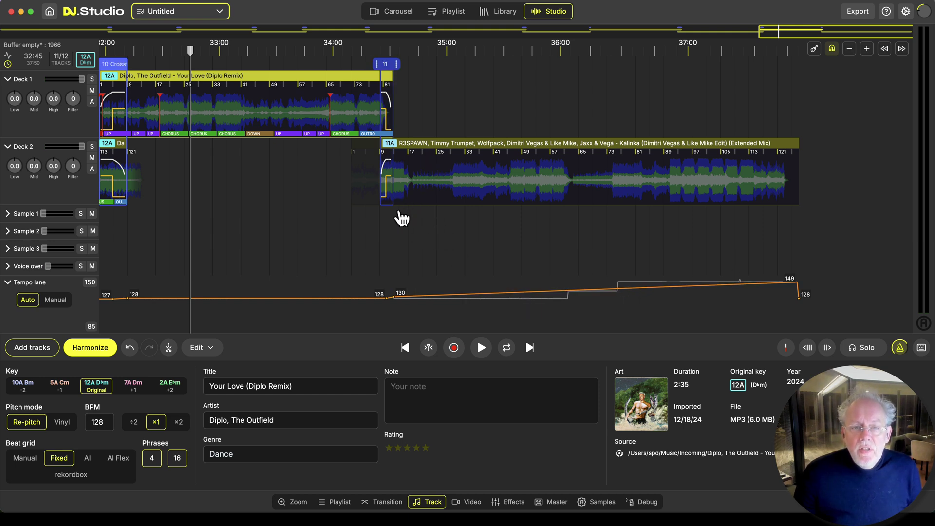
left_click(400, 222)
key("space")
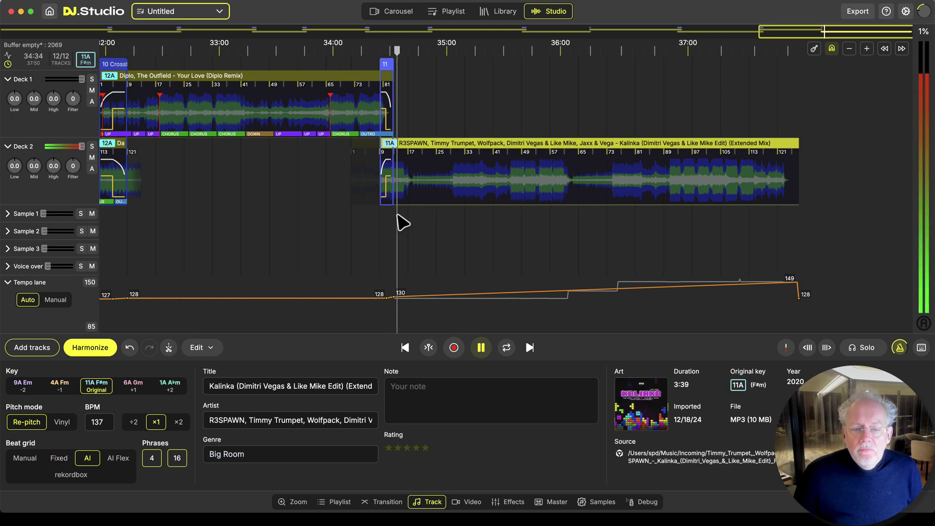
left_click(65, 71)
left_click(524, 235)
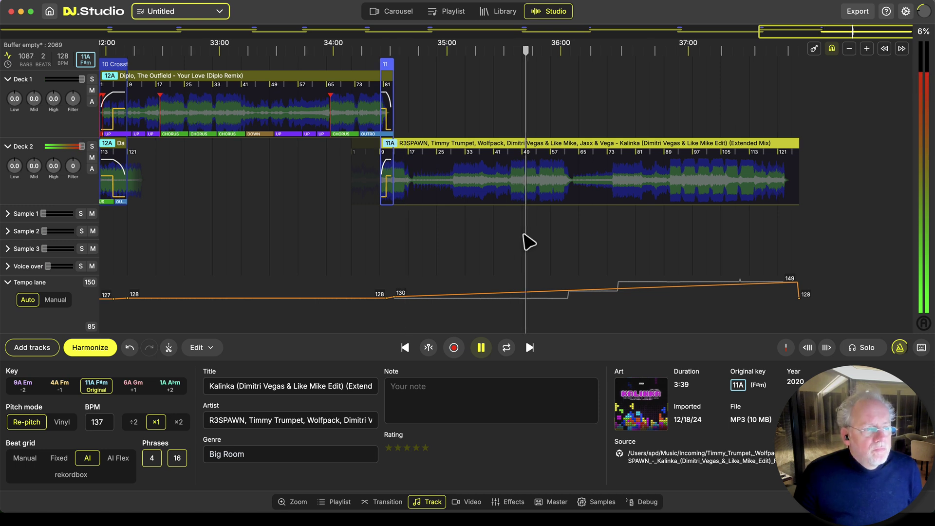
- Play Kalinka's late section, try its Fixed, rekordbox and AI beat grids, and set the track to AI Flex
left_click(681, 241)
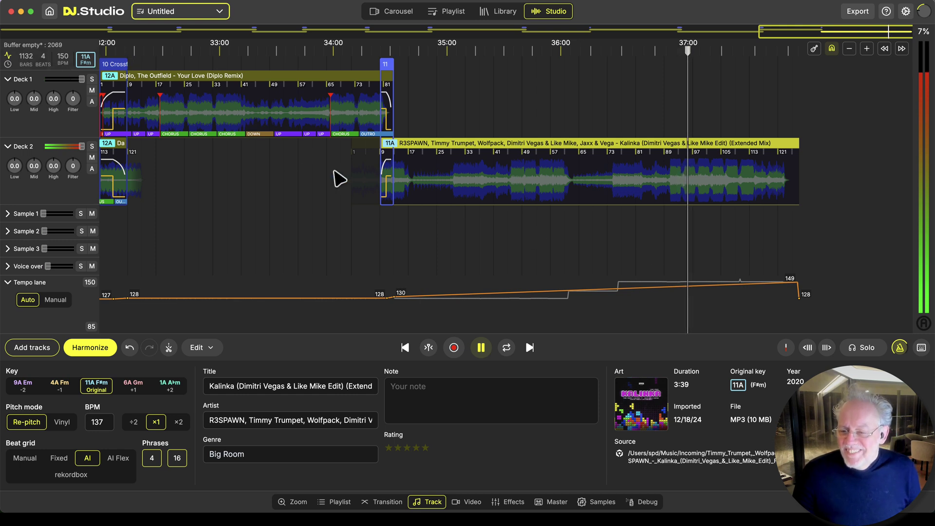
key("space")
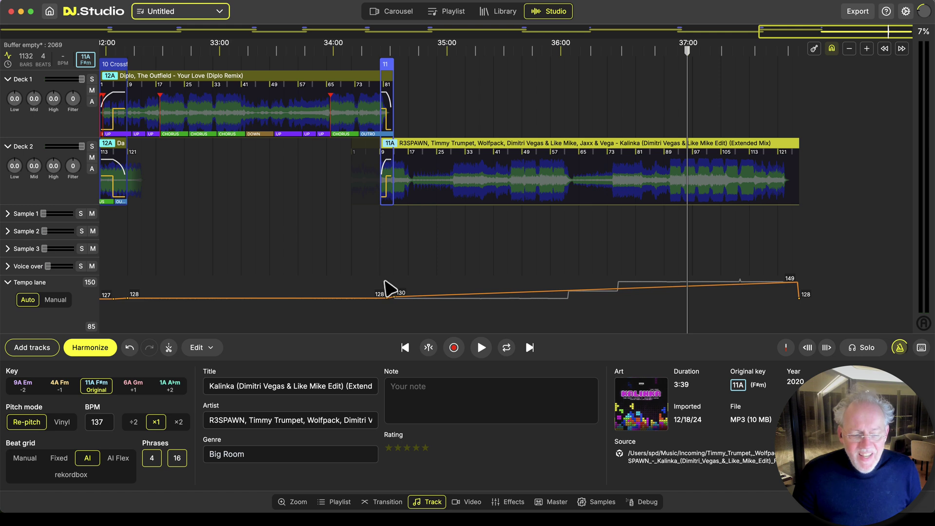
left_click(59, 458)
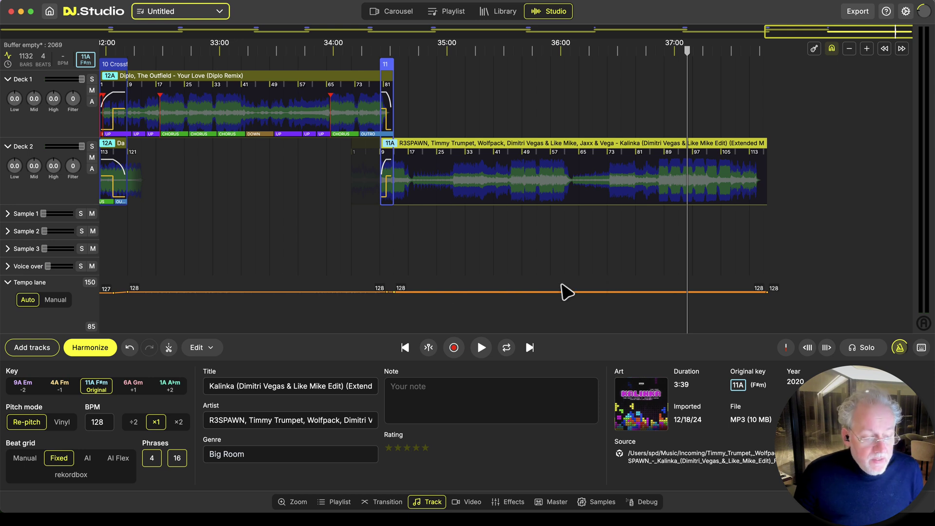
left_click(76, 478)
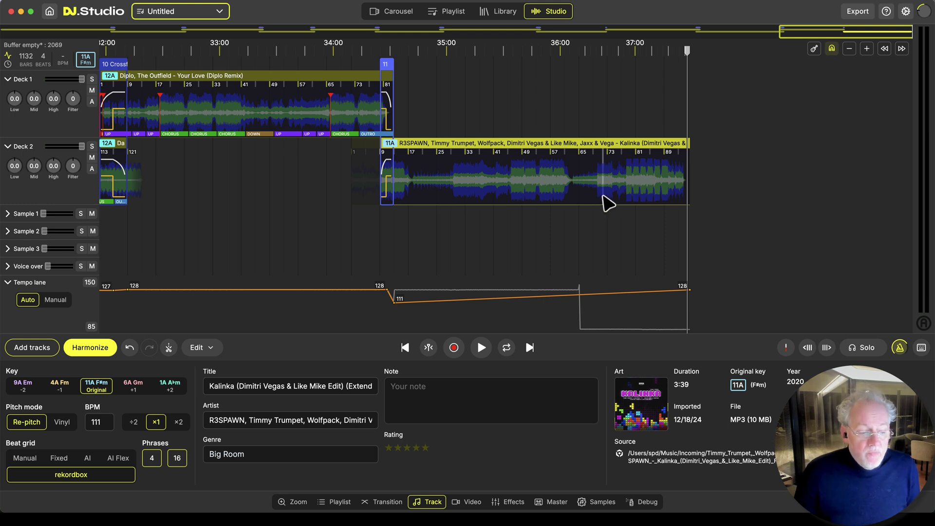
left_click(89, 458)
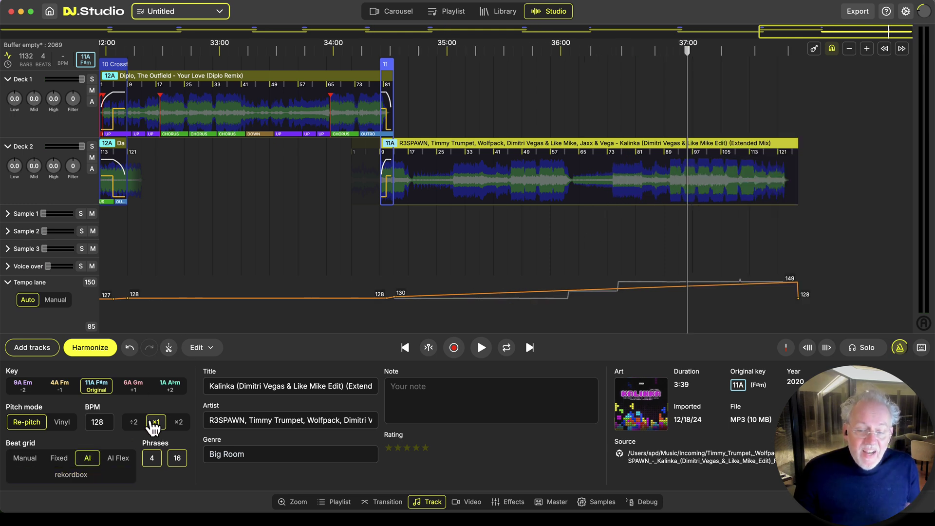
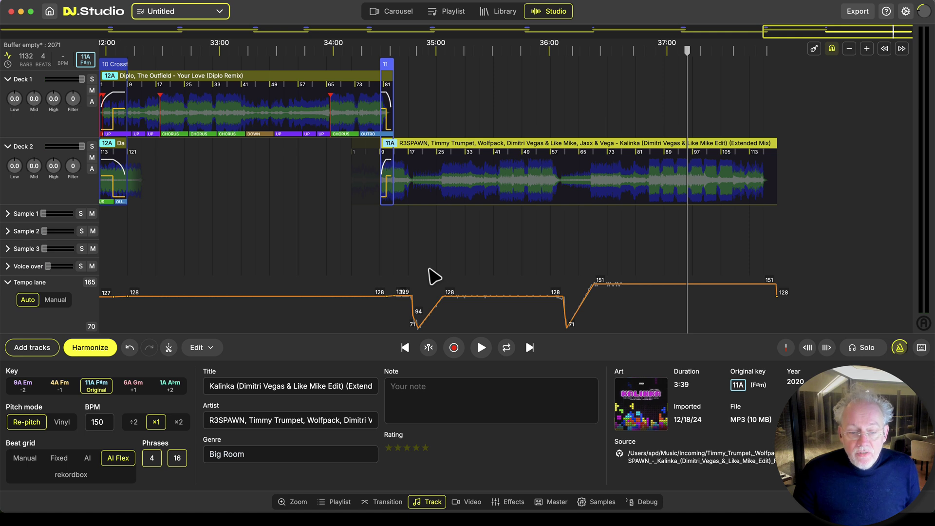
- Play Kalinka from its second breakdown through the tempo rise to check the AI Flex grid against the metronome
scroll(426, 284, "up", 3)
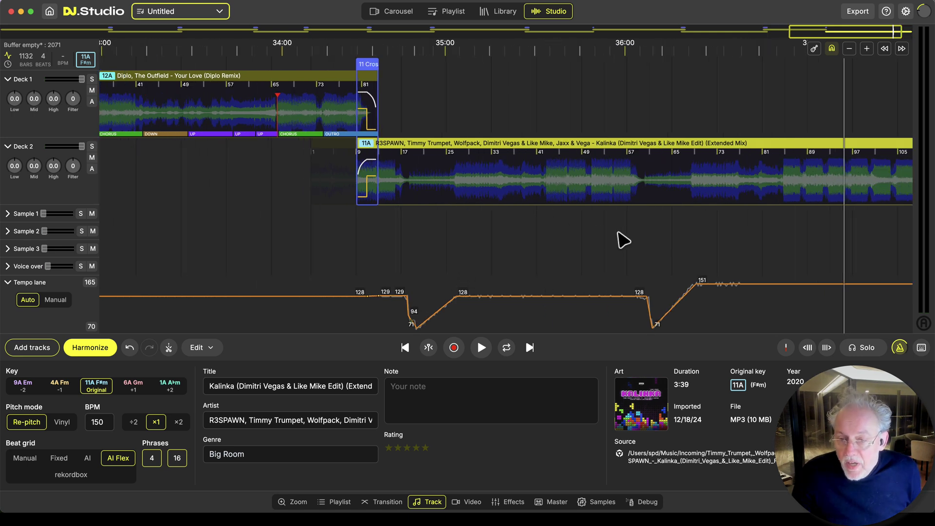
left_click(660, 238)
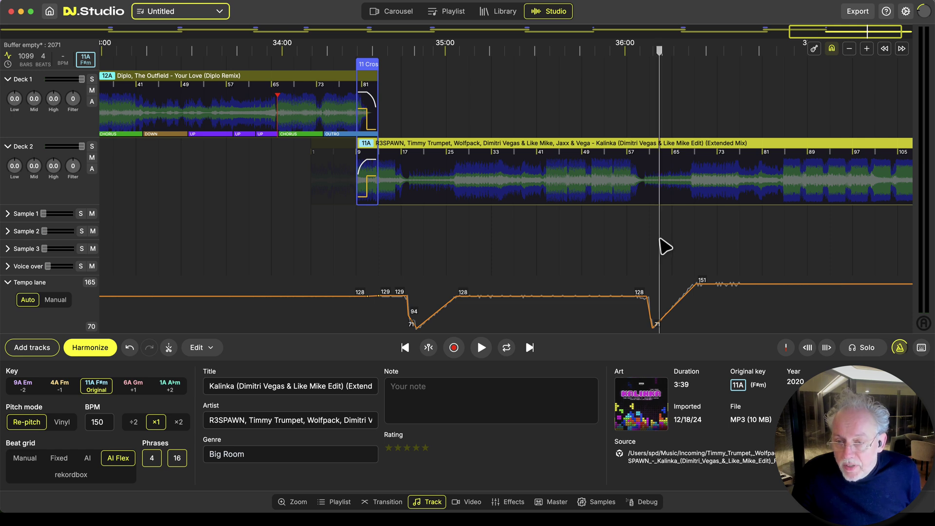
key("space")
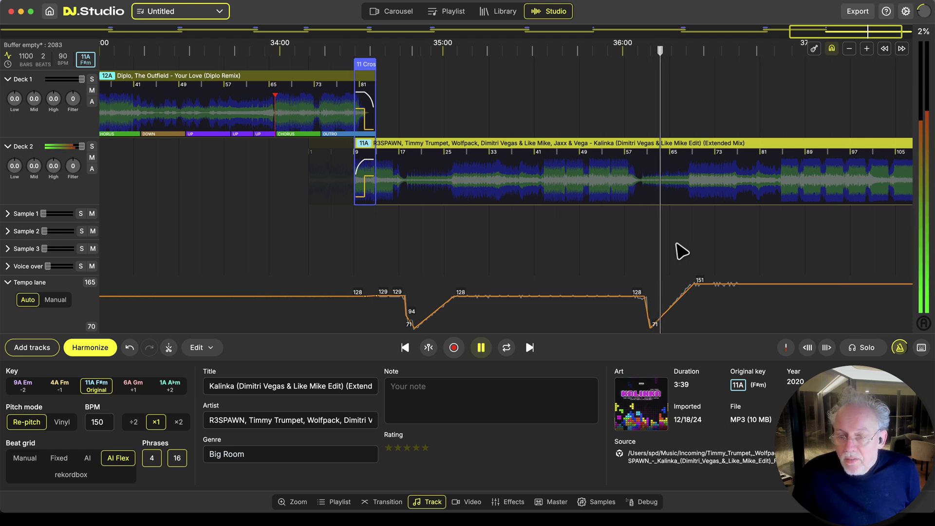
scroll(585, 251, "right", 3)
scroll(583, 253, "up", 3)
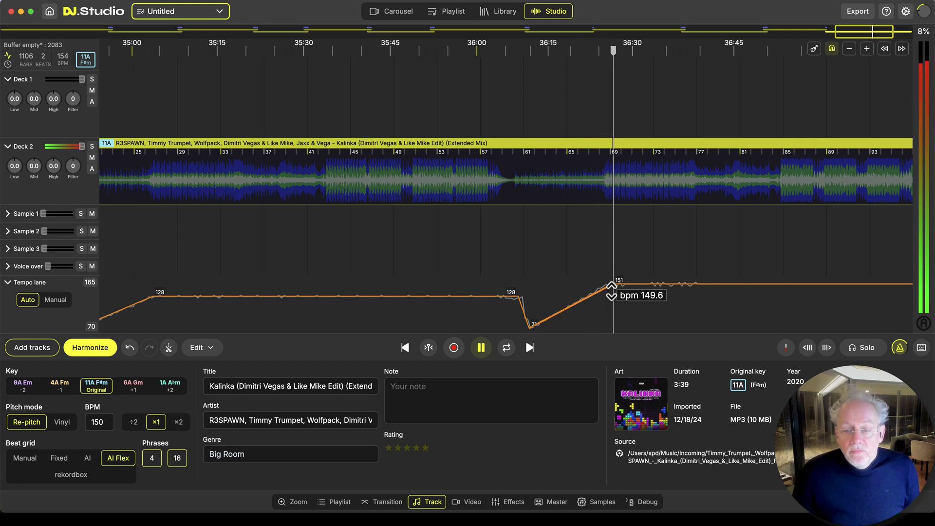
key("space")
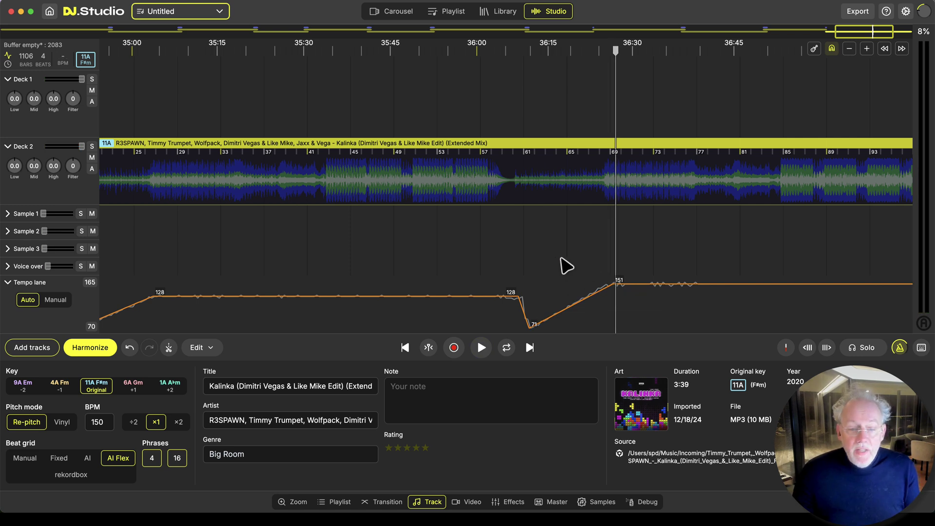
- Select the one-bar section around bar 85 of Kalinka and copy its drums and bass to the first sample lane
scroll(553, 261, "right", 3)
left_click(730, 195)
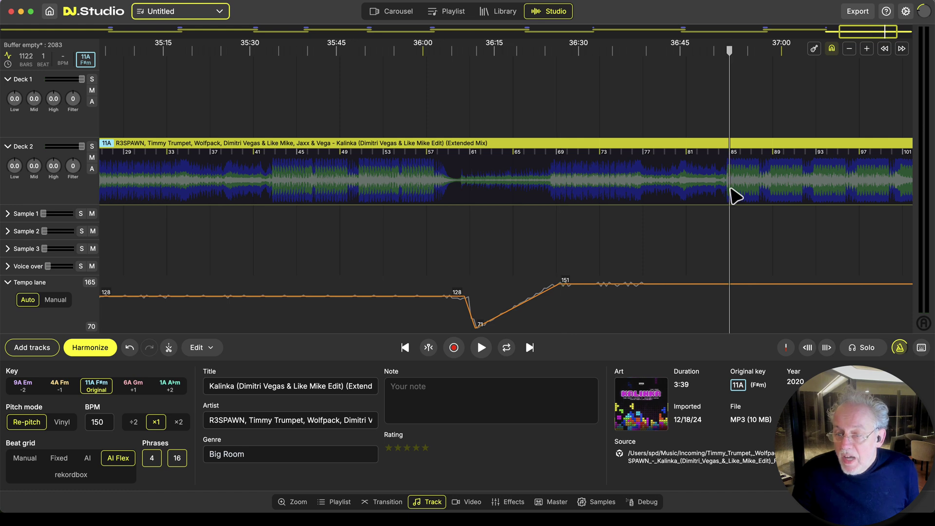
scroll(735, 195, "up", 5)
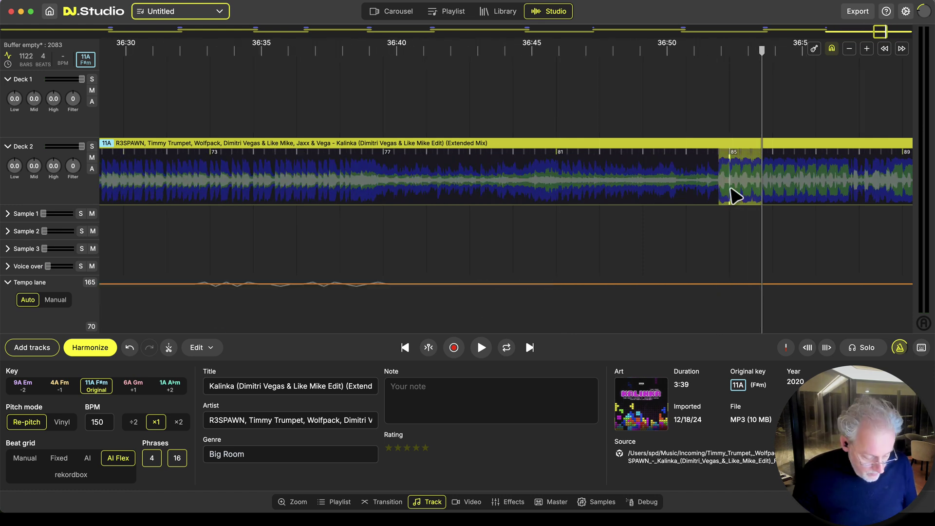
right_click(731, 186)
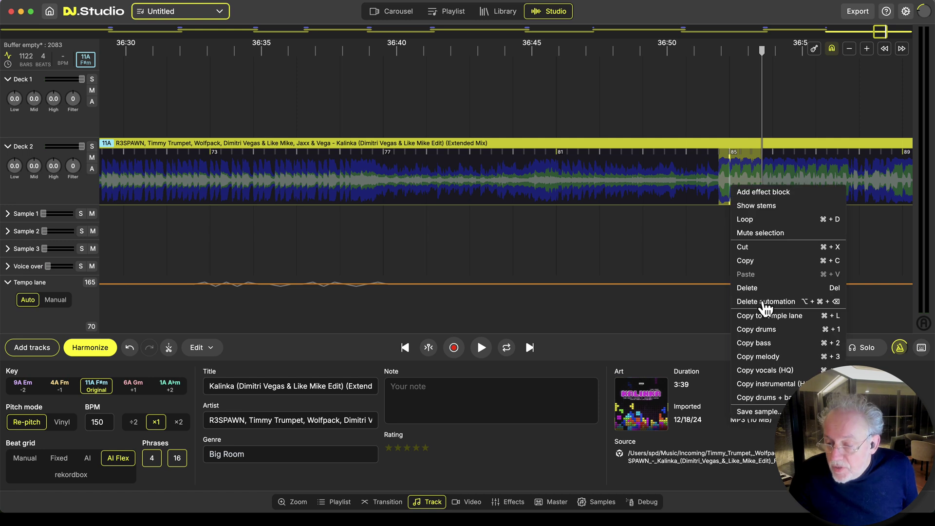
left_click(768, 399)
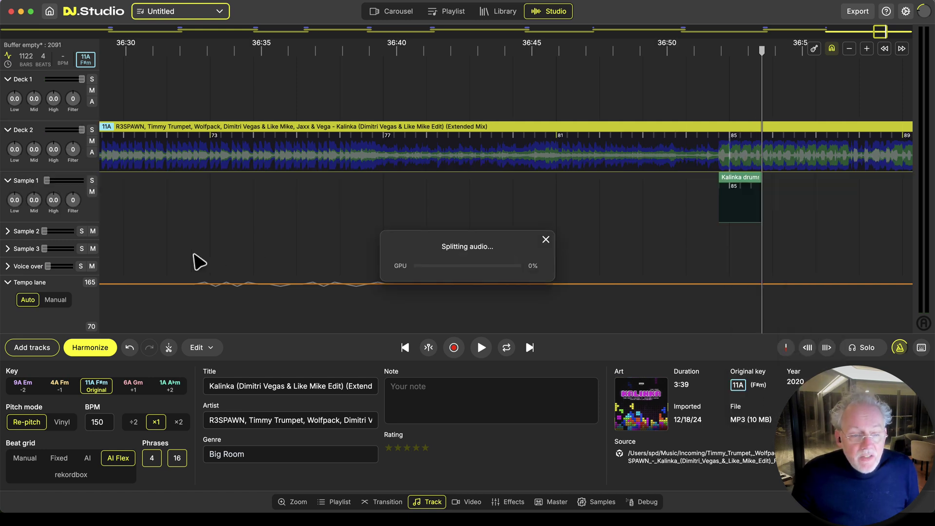
- Move the Kalinka drums+bass sample back to the breakdown around bar 64 and extend it into seven loop repetitions
scroll(514, 239, "left", 3)
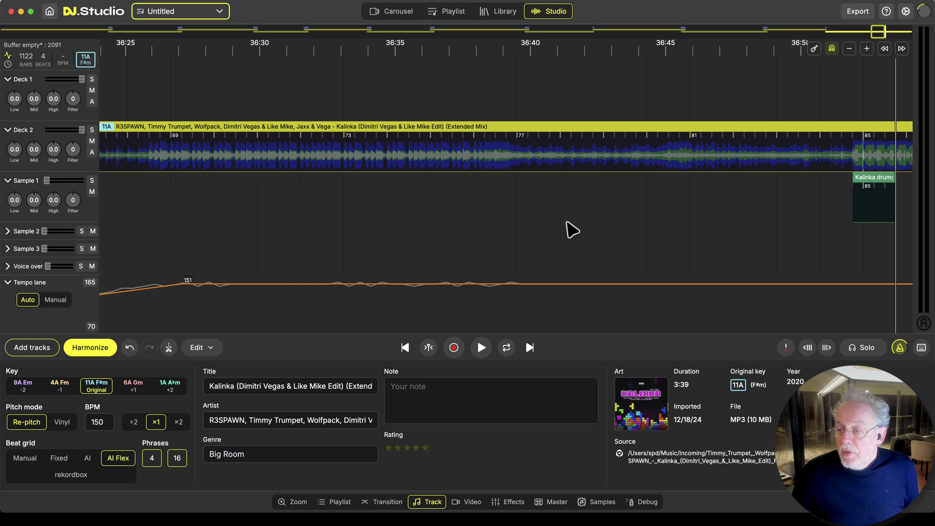
left_click_drag(856, 186, 151, 224)
scroll(493, 246, "left", 7)
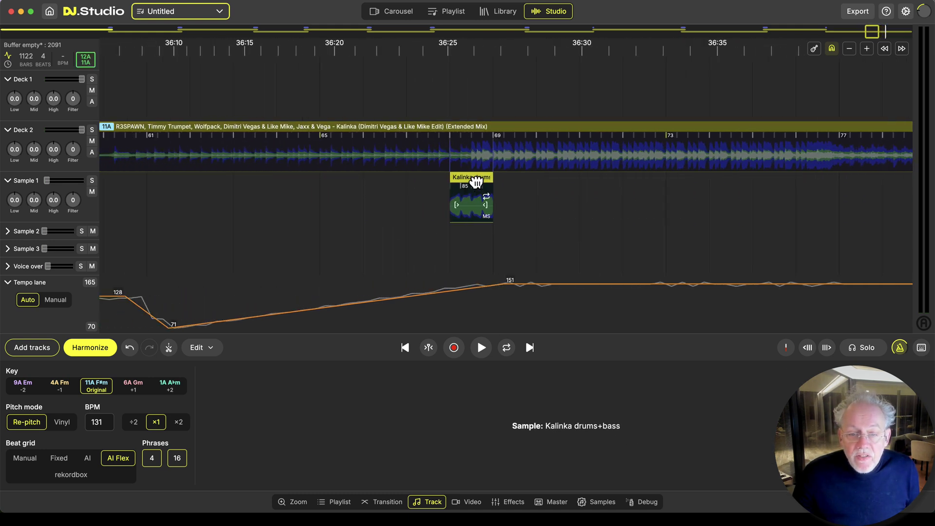
left_click_drag(476, 181, 281, 183)
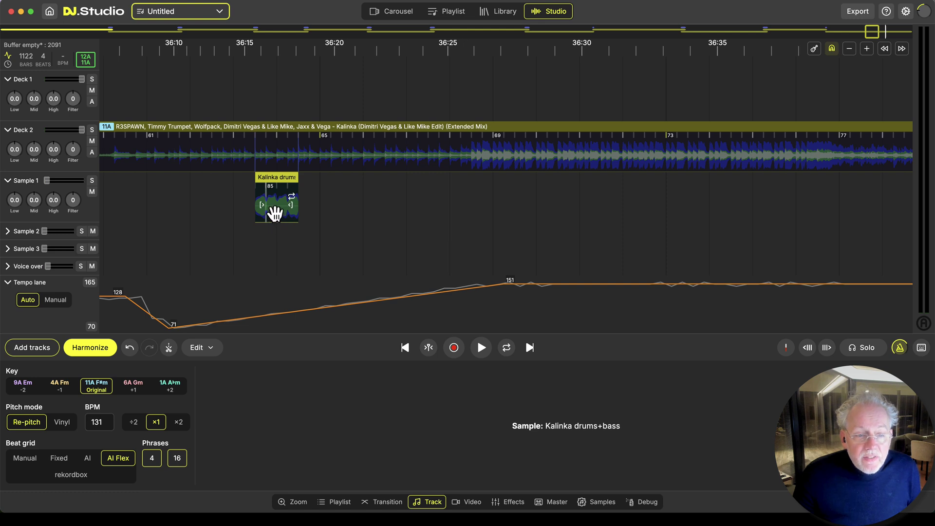
left_click_drag(293, 197, 557, 205)
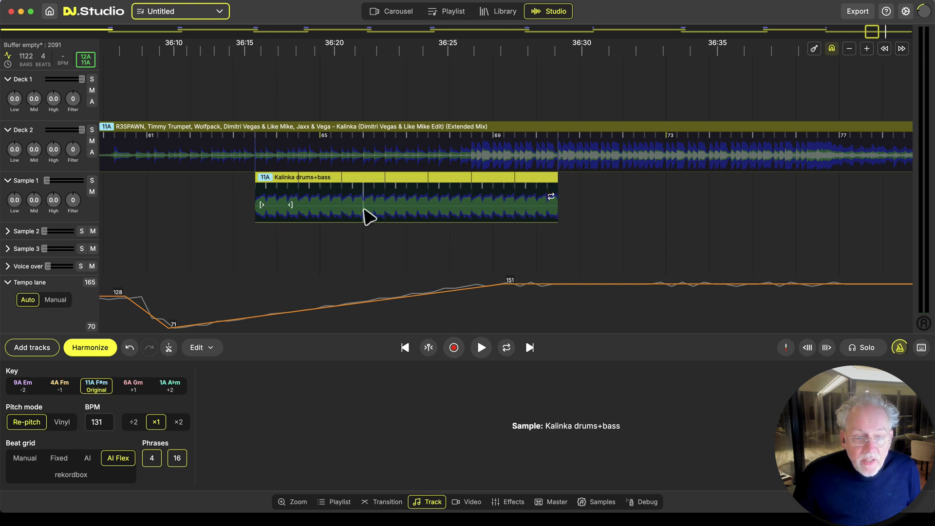
- Play the looped drums+bass sample in solo with the metronome and extend its loop to bar 73
left_click(277, 210)
key("space")
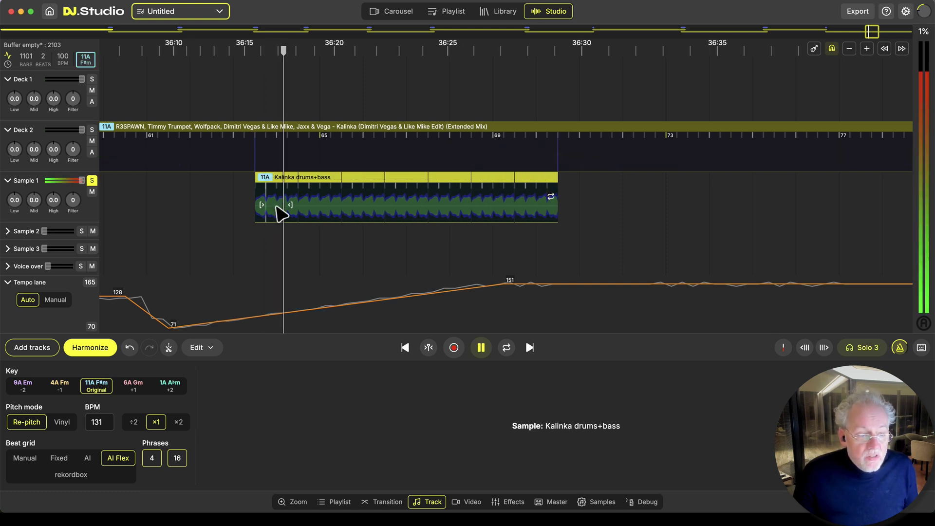
scroll(322, 209, "up", 5)
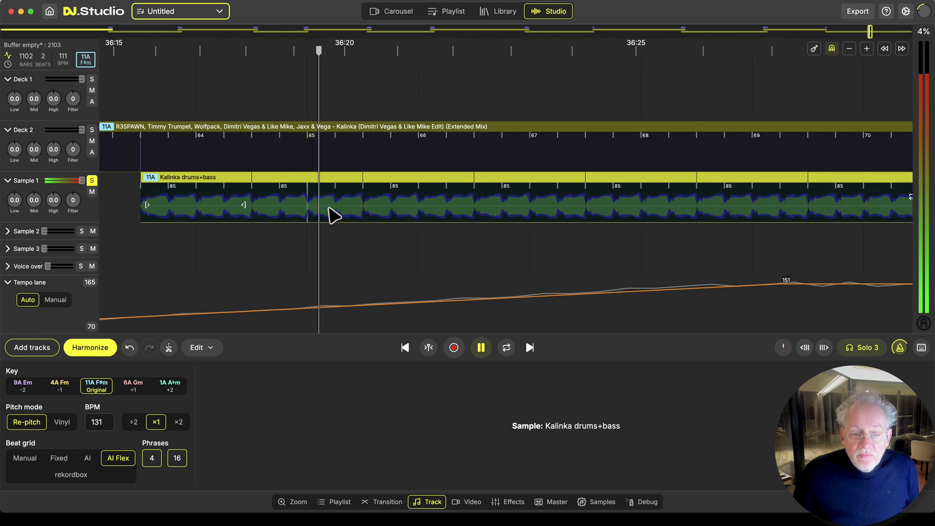
scroll(330, 210, "down", 6)
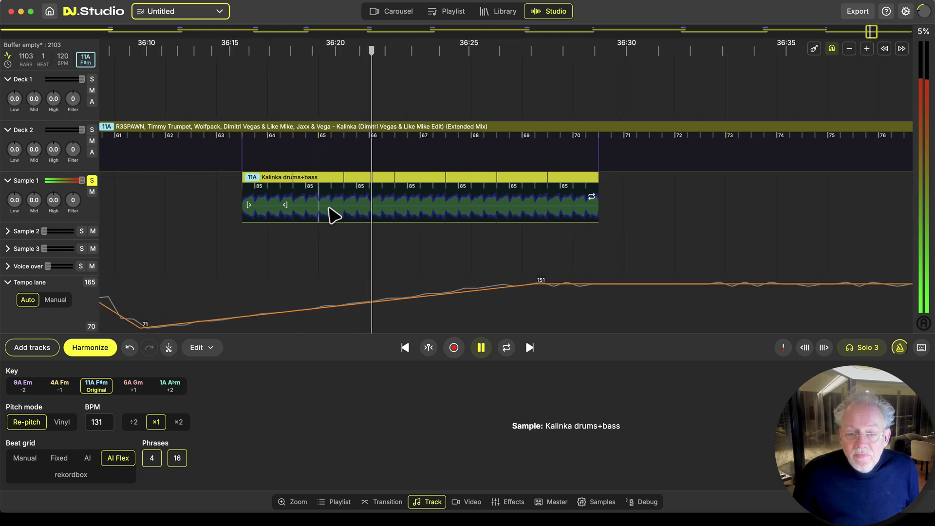
left_click_drag(500, 196, 591, 198)
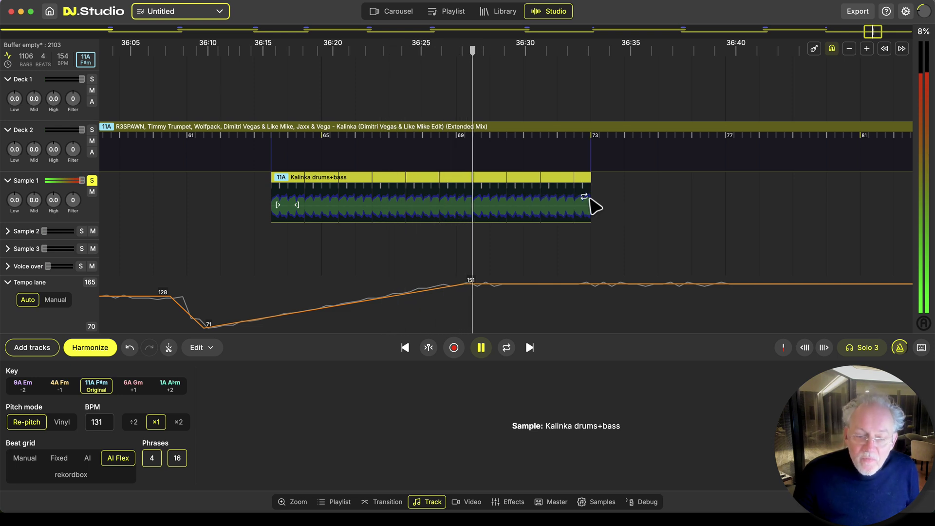
key("space")
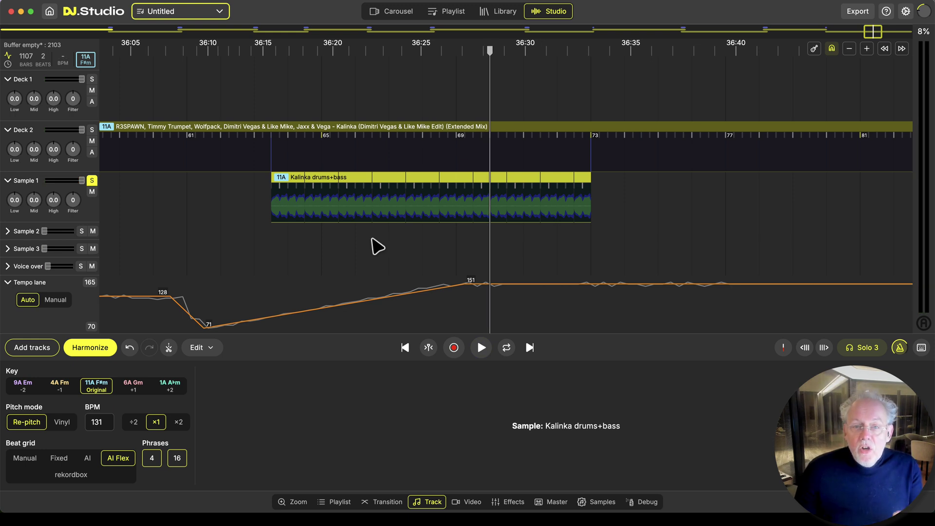
- Turn off the sample's solo and play the loop together with Kalinka through the tempo rise
scroll(378, 246, "down", 5)
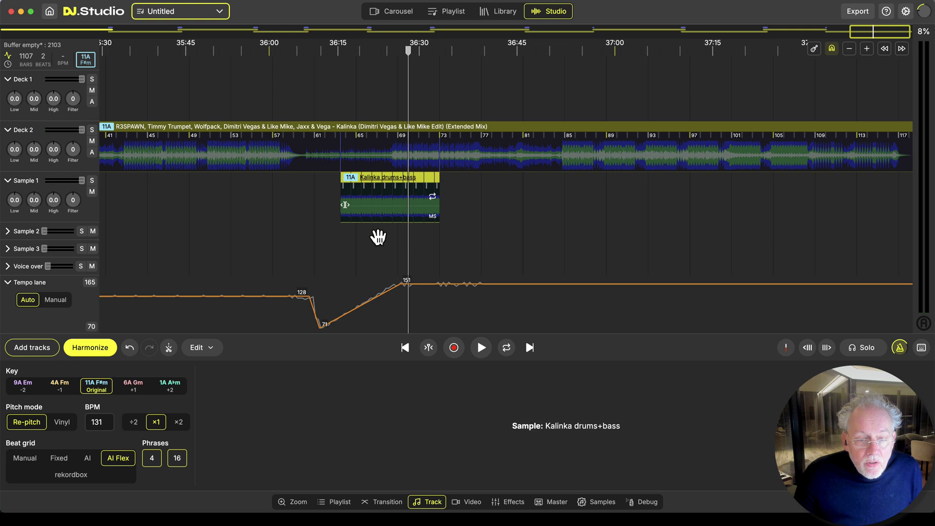
scroll(378, 234, "up", 5)
key("space")
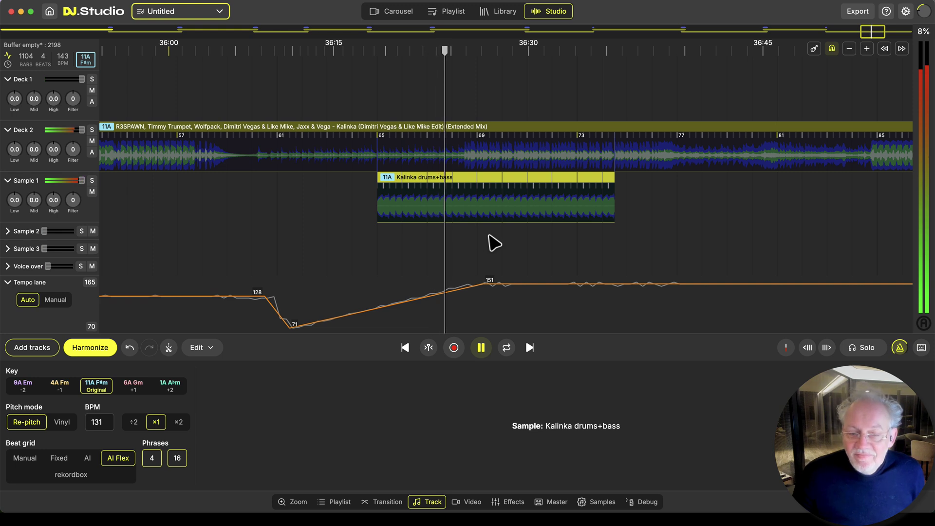
scroll(480, 244, "down", 1)
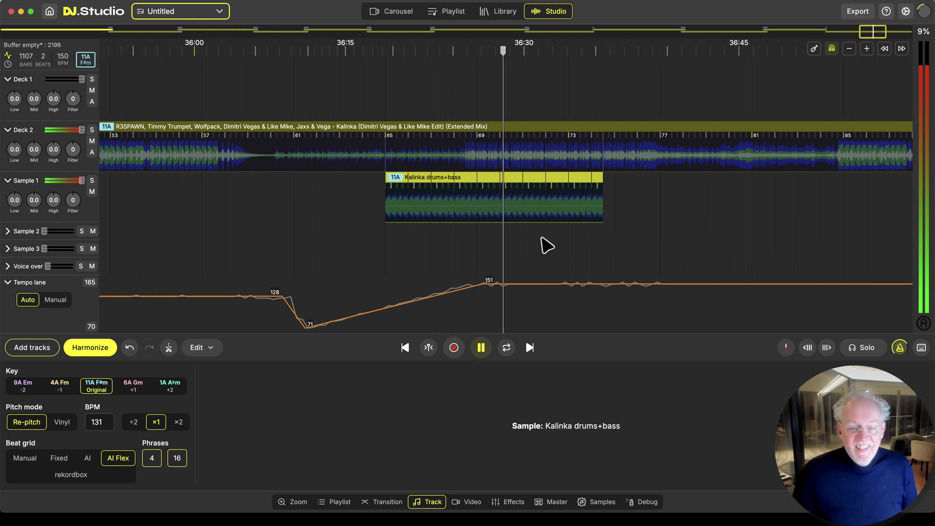
key("space")
- Show the effects for the Kalinka drums+bass sample and look through the available effects
scroll(443, 283, "down", 3)
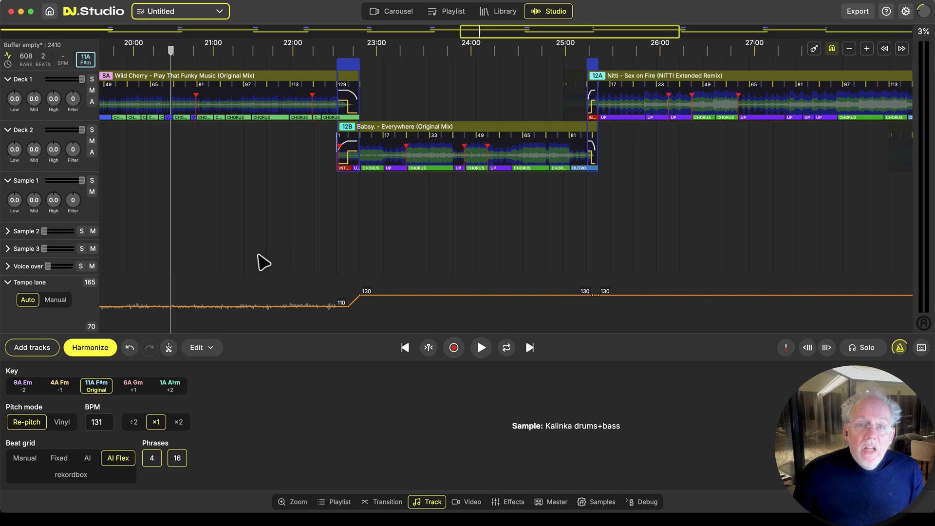
scroll(267, 262, "down", 3)
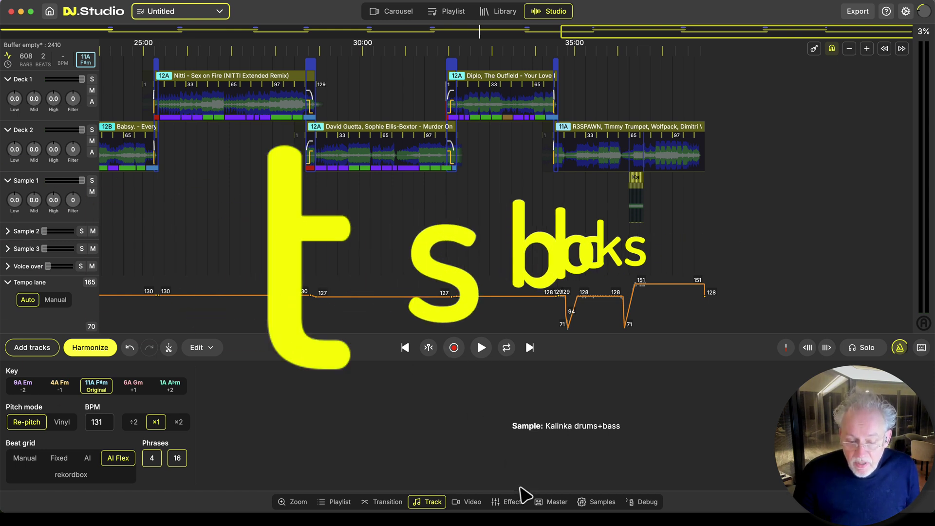
left_click(512, 503)
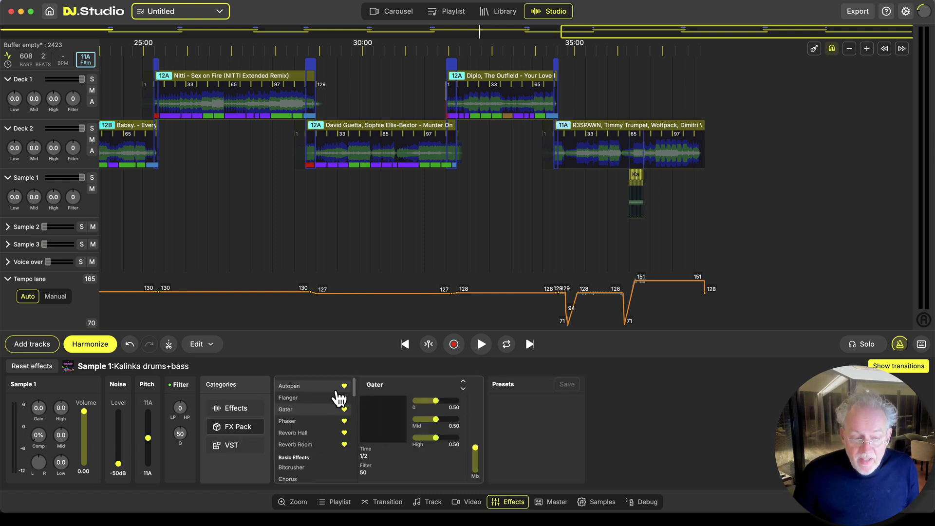
scroll(306, 444, "down", 5)
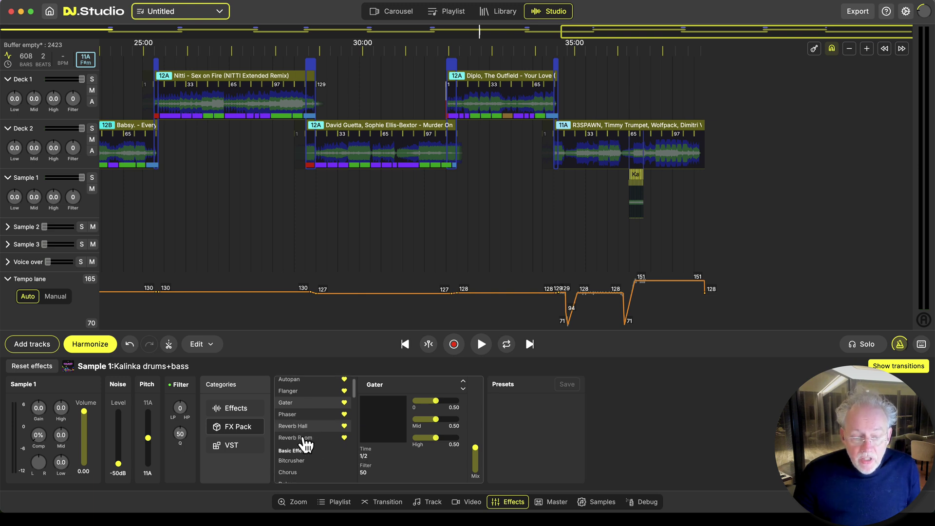
scroll(302, 463, "up", 5)
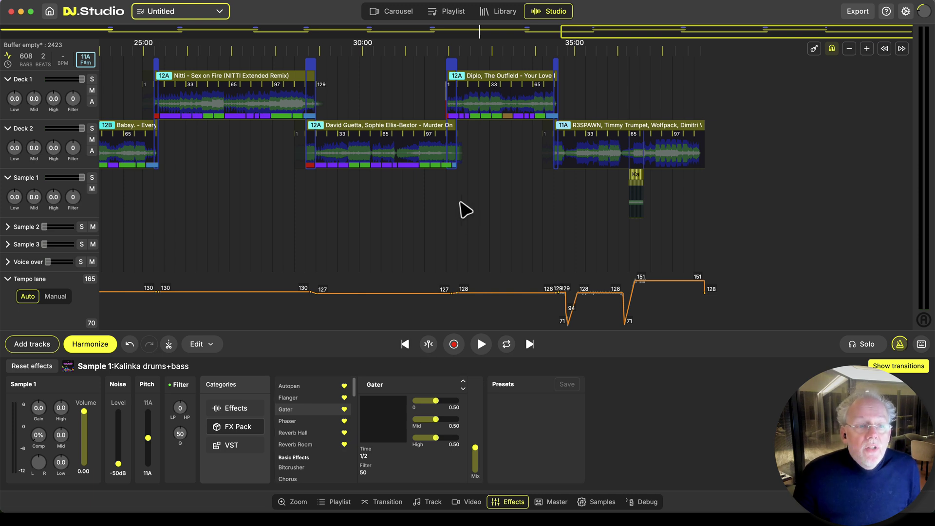
- Select Murder On The Dancefloor and briefly play its first chorus
scroll(363, 171, "up", 10)
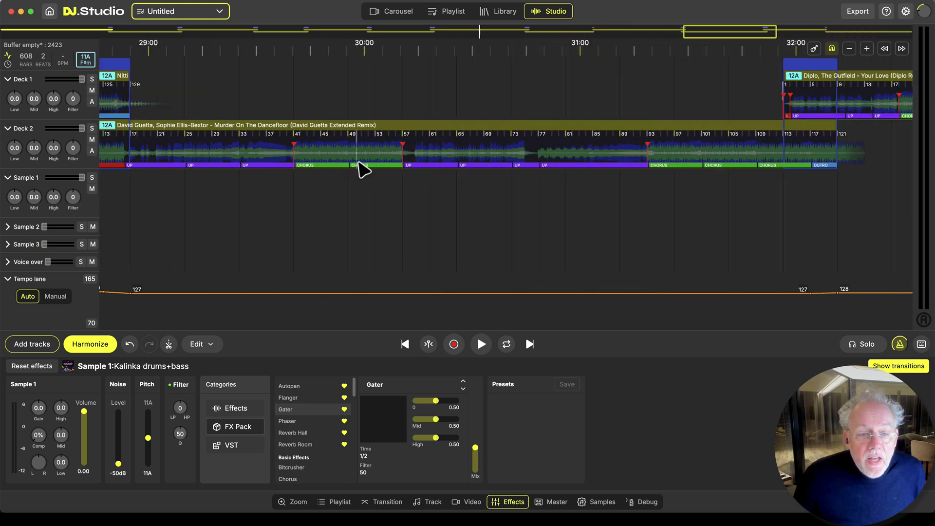
left_click(303, 155)
key("space")
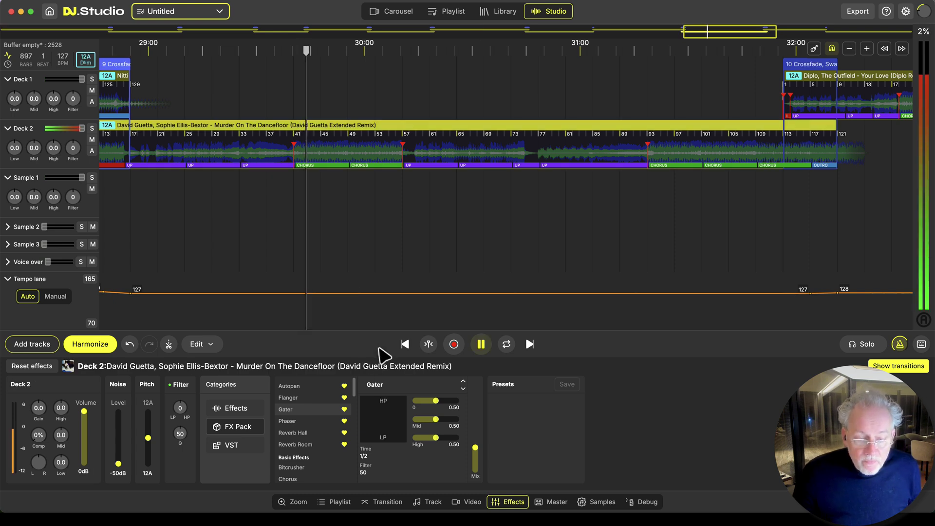
key("space")
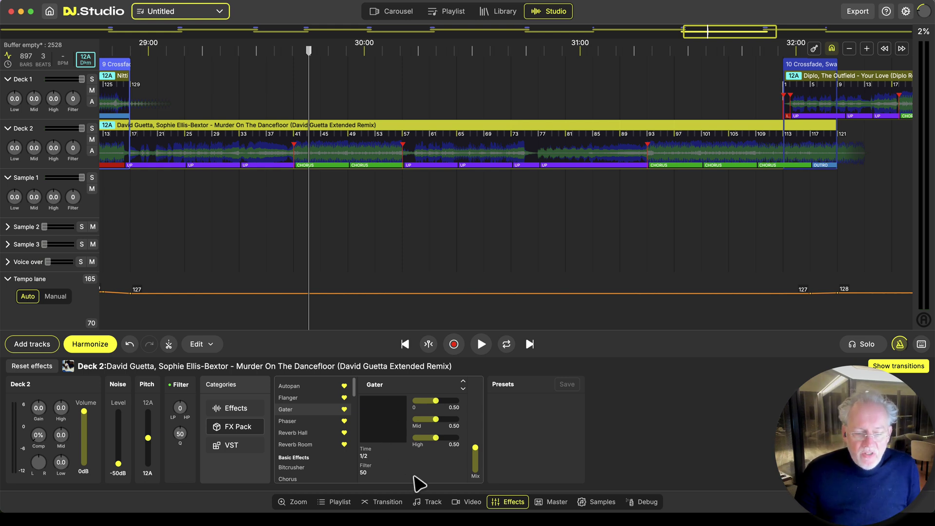
- Play Murder On The Dancefloor's first chorus while trying the Gater live at different time and filter settings
key("space")
left_click_drag(384, 423, 376, 418)
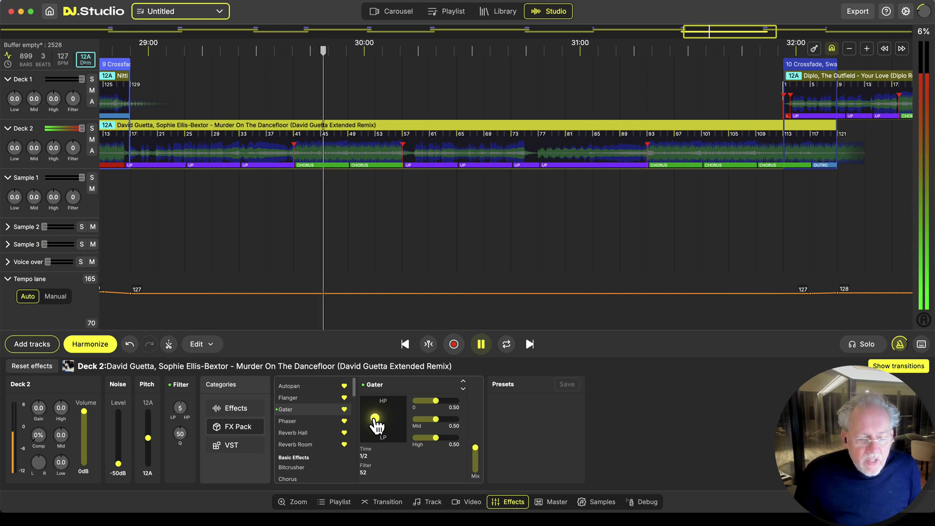
left_click_drag(377, 420, 398, 430)
key("space")
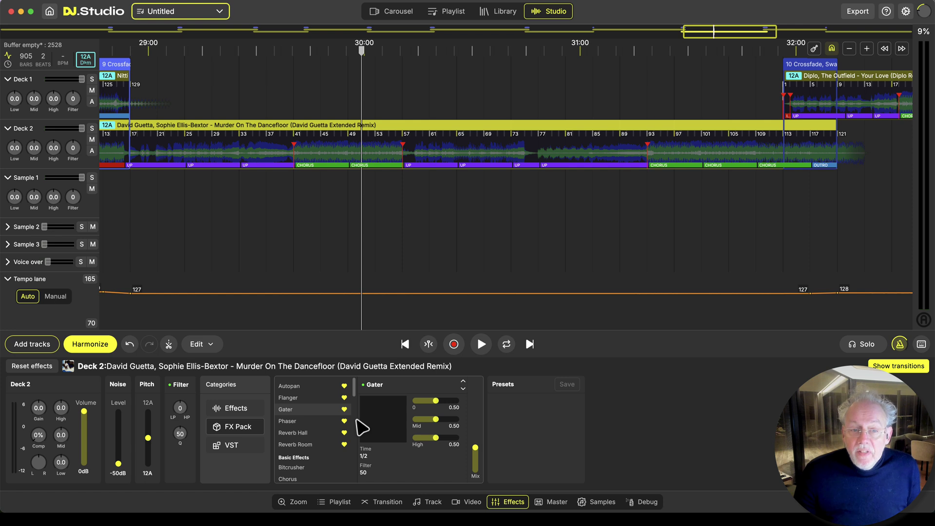
key("space")
key("space")
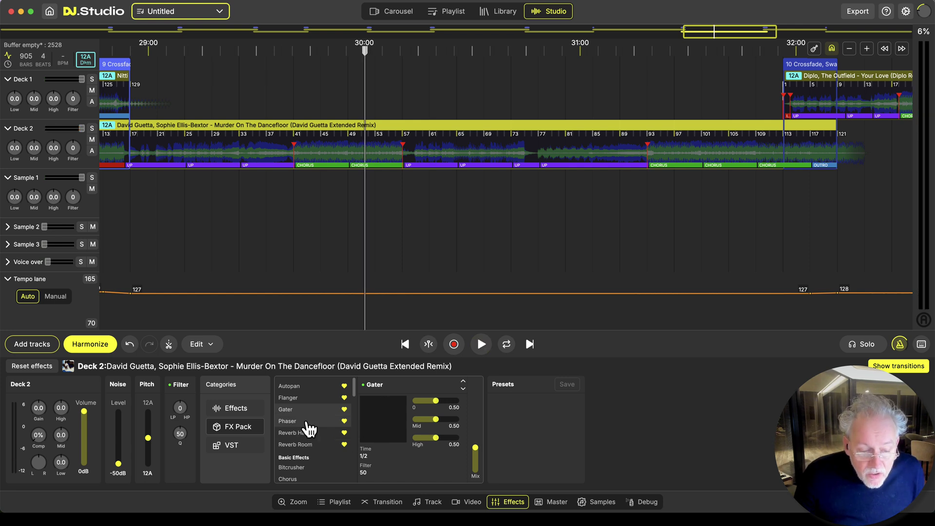
- Choose Reverb Room and try it live at different amounts while the chorus plays
left_click(307, 444)
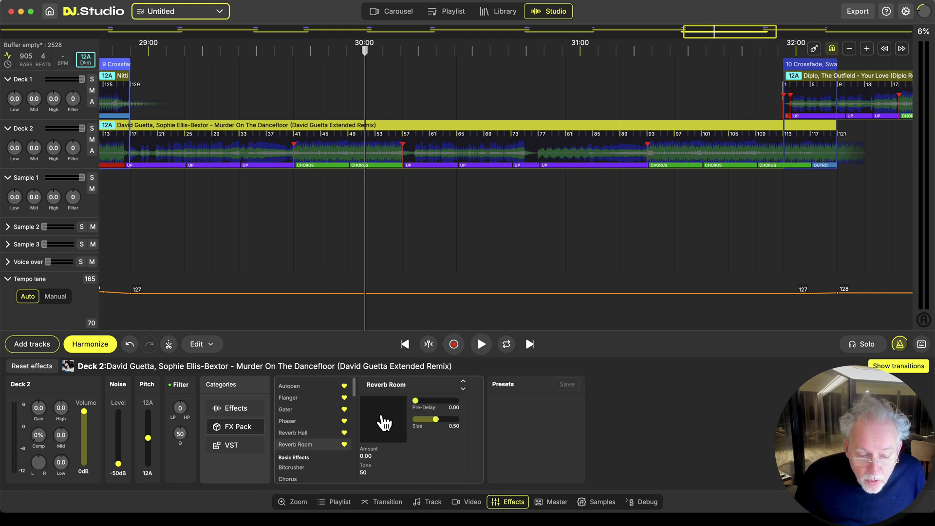
key("space")
left_click_drag(378, 421, 392, 416)
key("space")
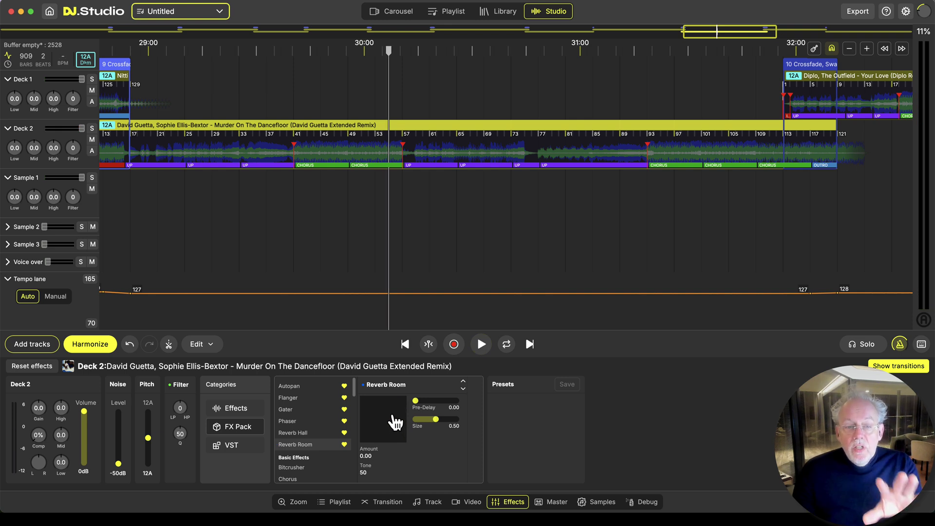
- Add a Gater effect block at mix bar 900 in the first chorus with time 1/8 and filter 67
left_click(333, 148)
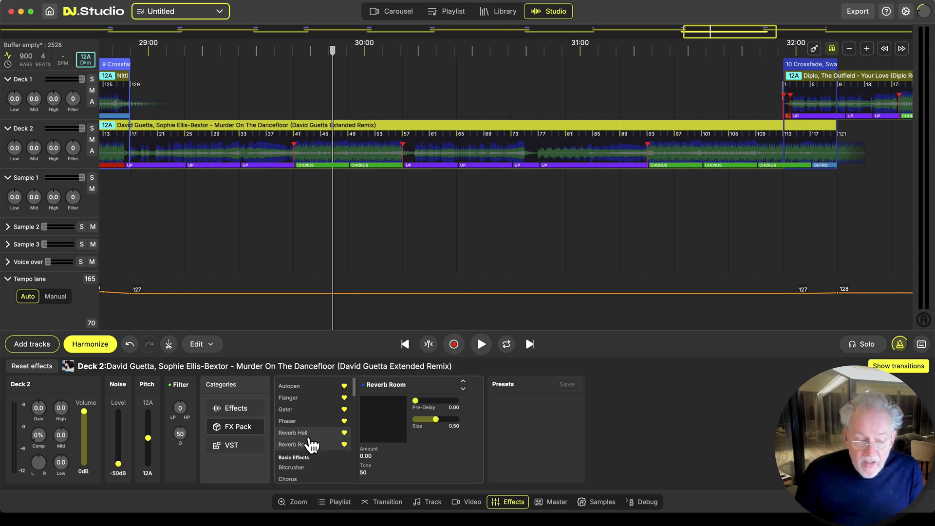
left_click(311, 411)
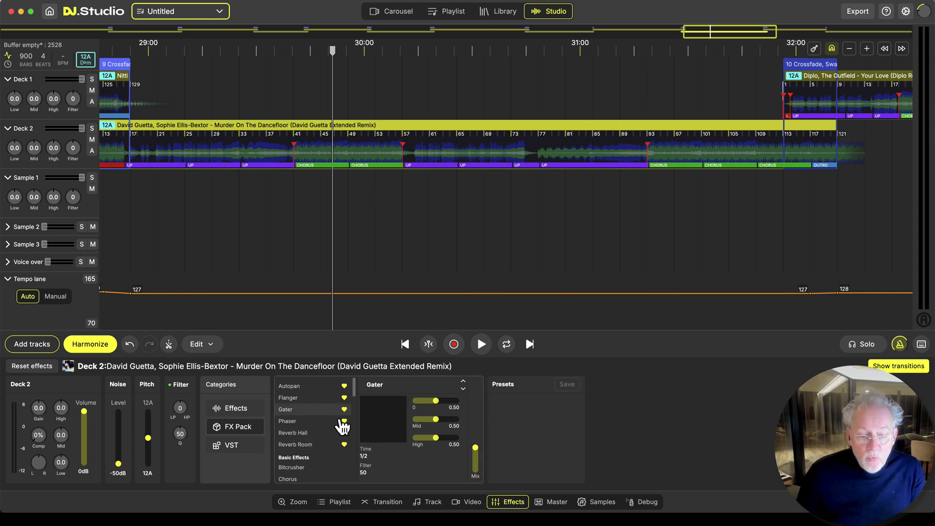
left_click(383, 420)
mouse_move(385, 422)
left_mouse_down()
mouse_move(402, 424)
mouse_move(392, 423)
left_mouse_up()
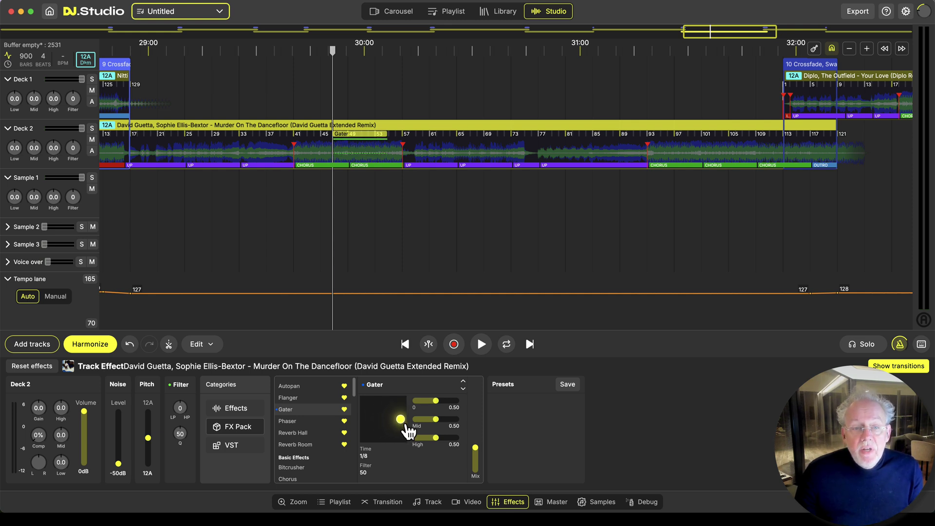
left_click_drag(404, 426, 400, 427)
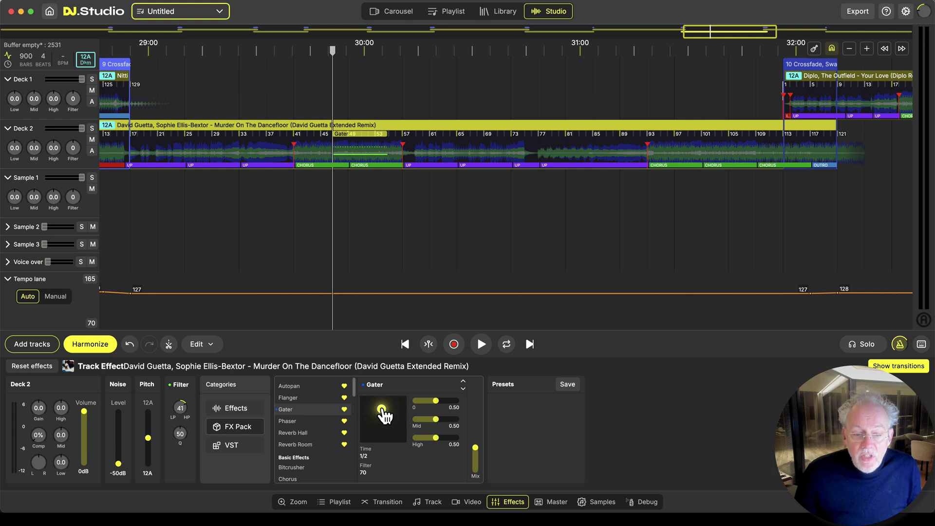
mouse_move(397, 419)
left_mouse_down()
mouse_move(384, 415)
mouse_move(397, 418)
left_mouse_up()
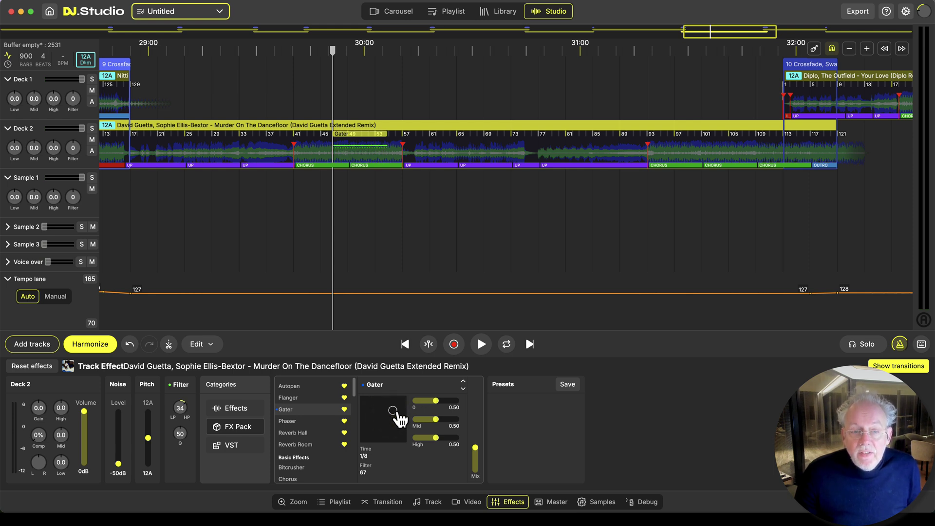
- Shape the Gater time line into a ramp from a low start to a raised end, and shorten the block slightly
scroll(341, 191, "up", 3)
scroll(341, 191, "up", 2)
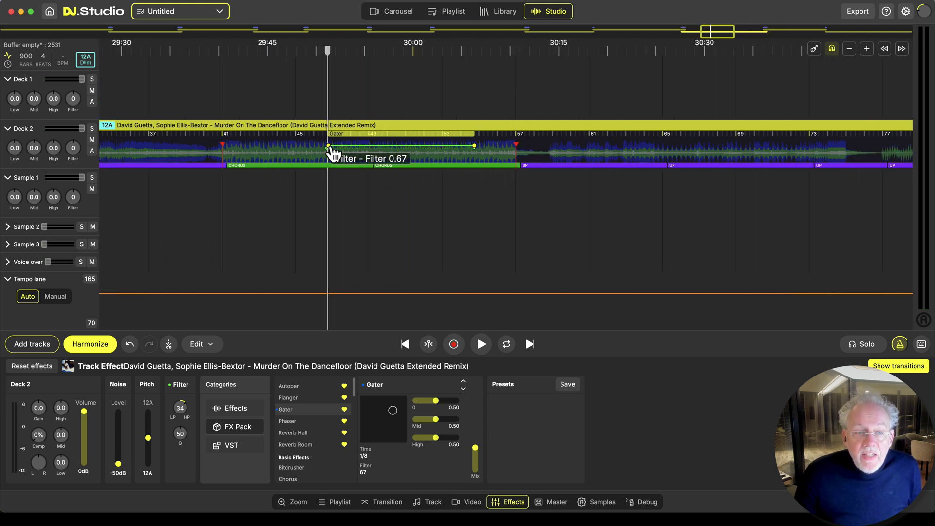
left_click_drag(330, 152, 333, 158)
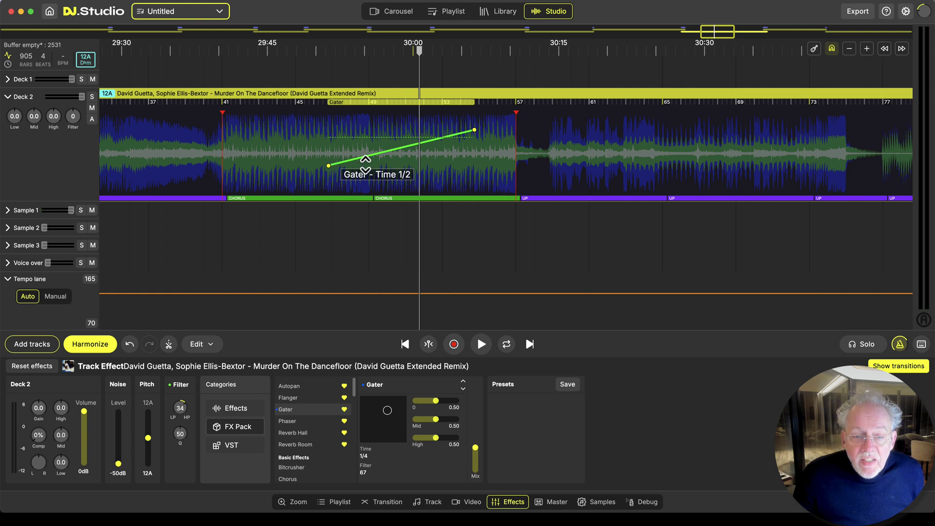
left_click_drag(359, 166, 360, 174)
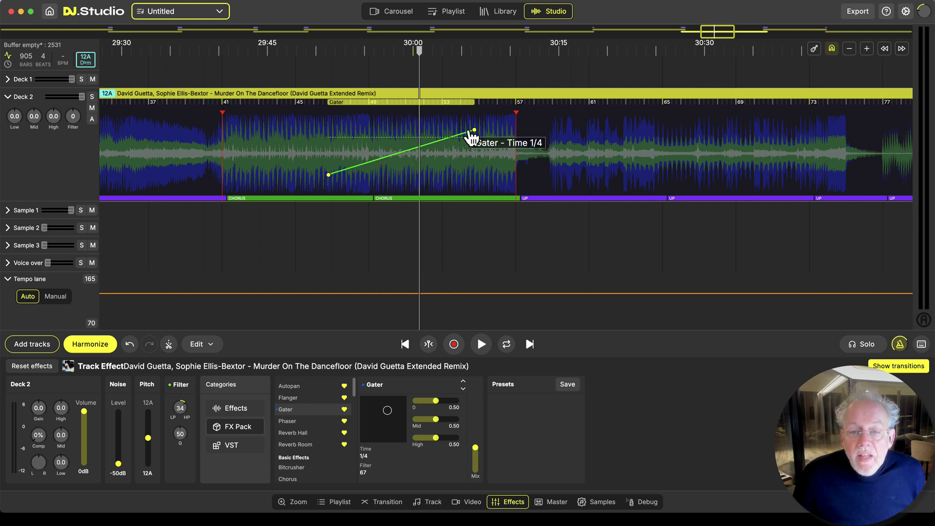
left_click_drag(475, 129, 466, 123)
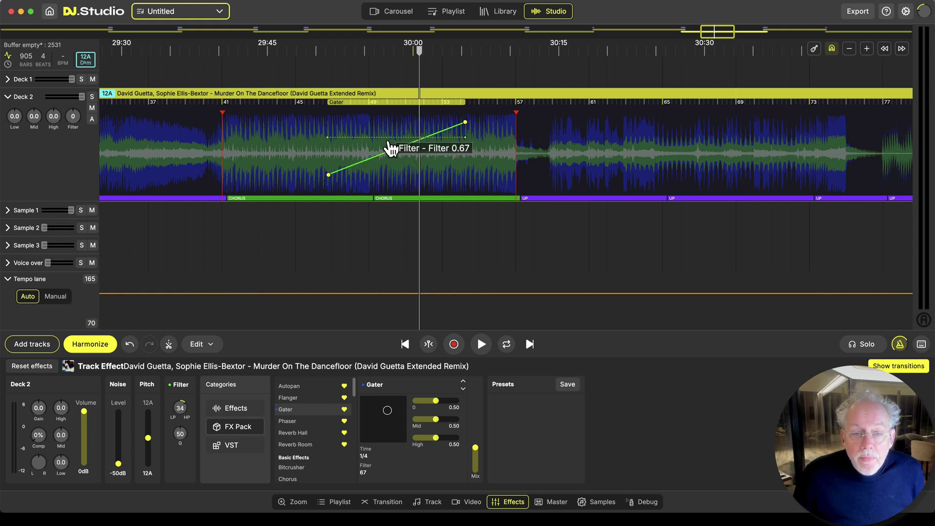
- Lower the start of the block's filter line, raise a peak near its end and bring the end point down to 0.55
left_click_drag(380, 138, 327, 162)
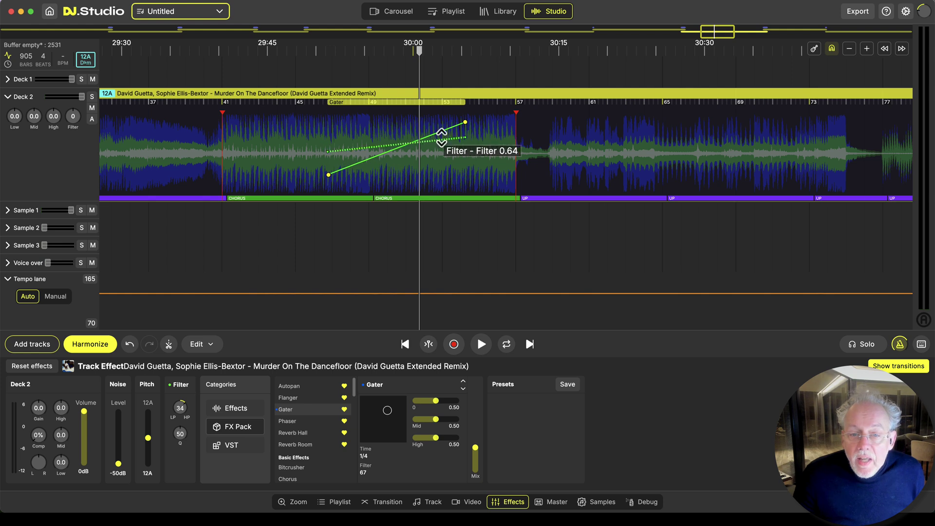
left_click_drag(466, 139, 466, 134)
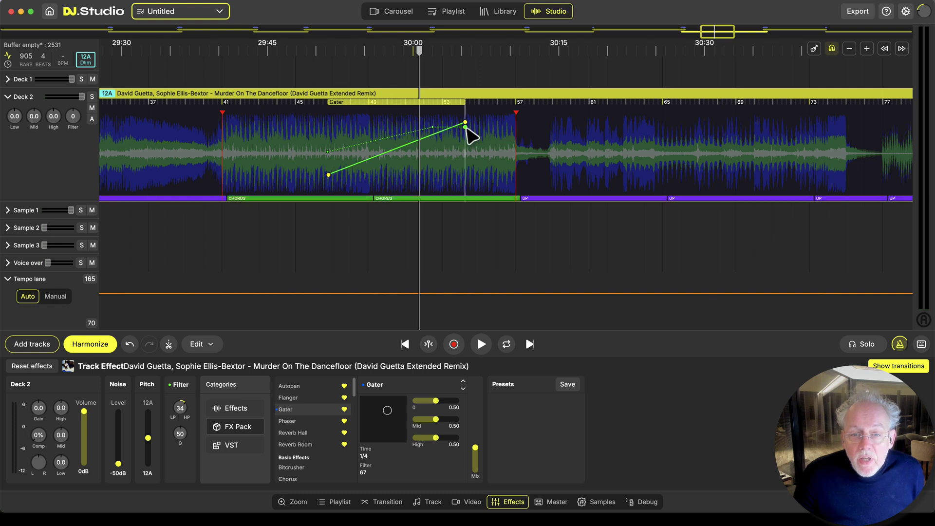
left_click_drag(465, 130, 464, 147)
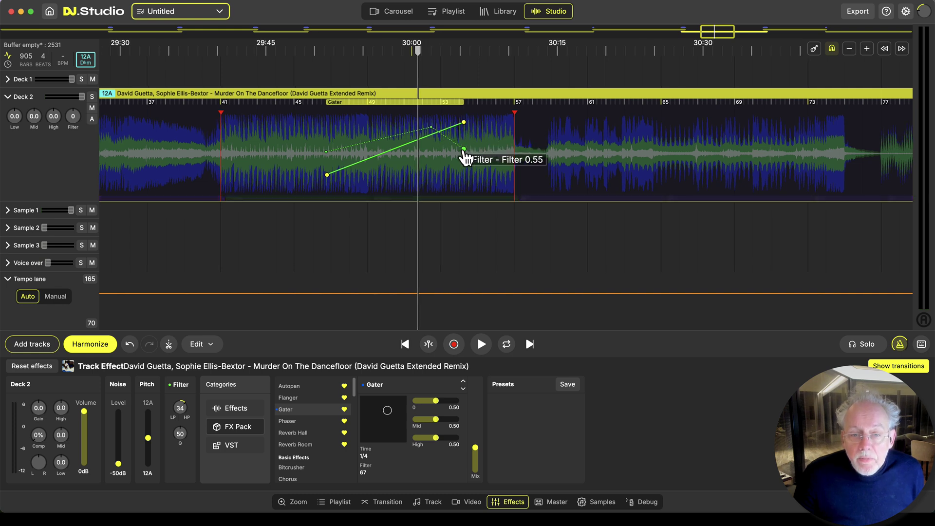
- Play the track through the Gater block and turn off the metronome
left_click(313, 164)
key("space")
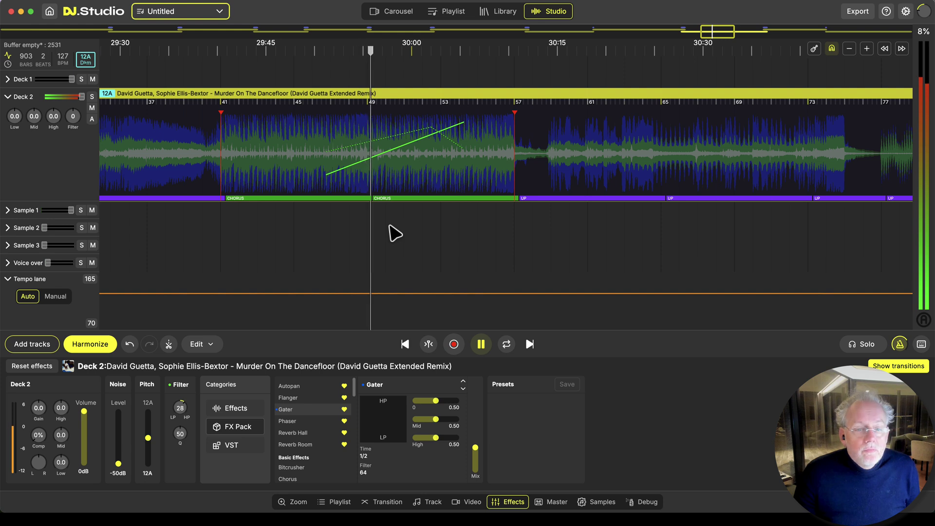
left_click(900, 344)
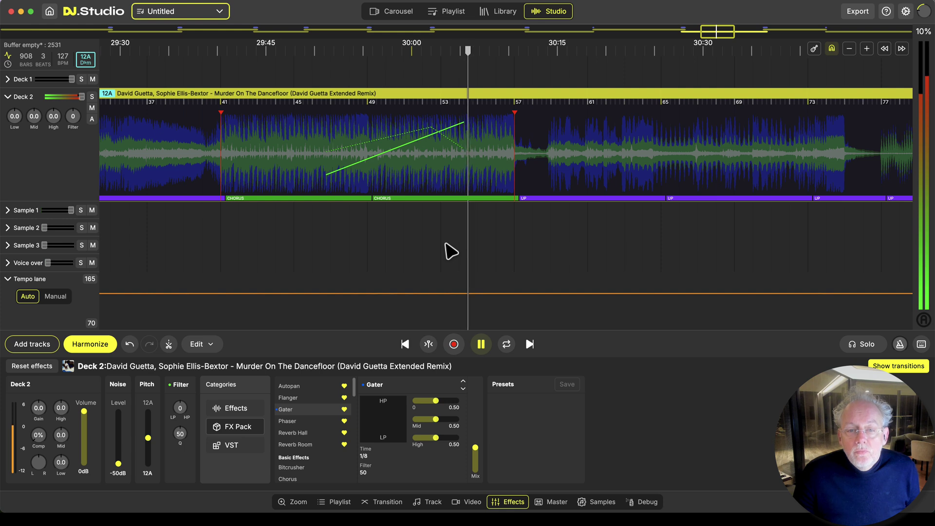
key("space")
- Add a peak to the Gater time line near the block's end, lower its end point, and play that part
left_click(437, 135)
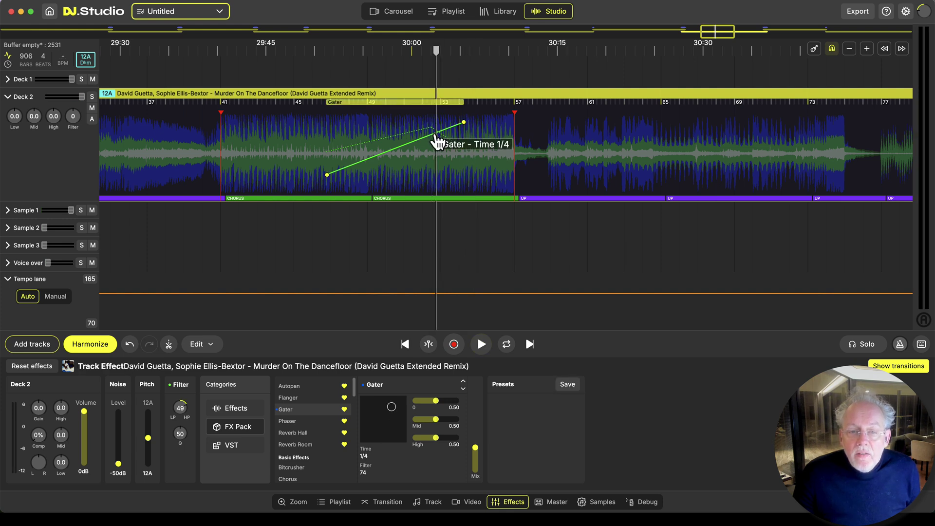
left_click_drag(464, 124, 459, 149)
left_click(427, 178)
key("space")
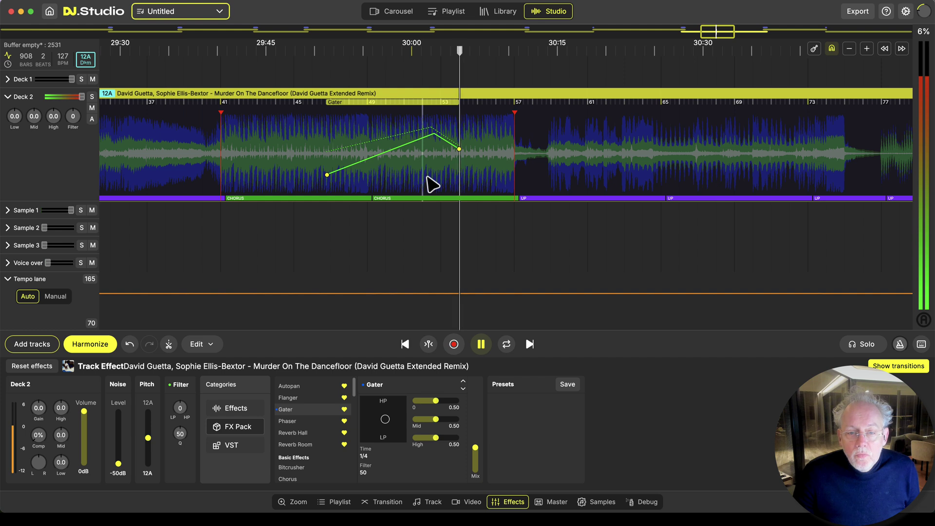
key("space")
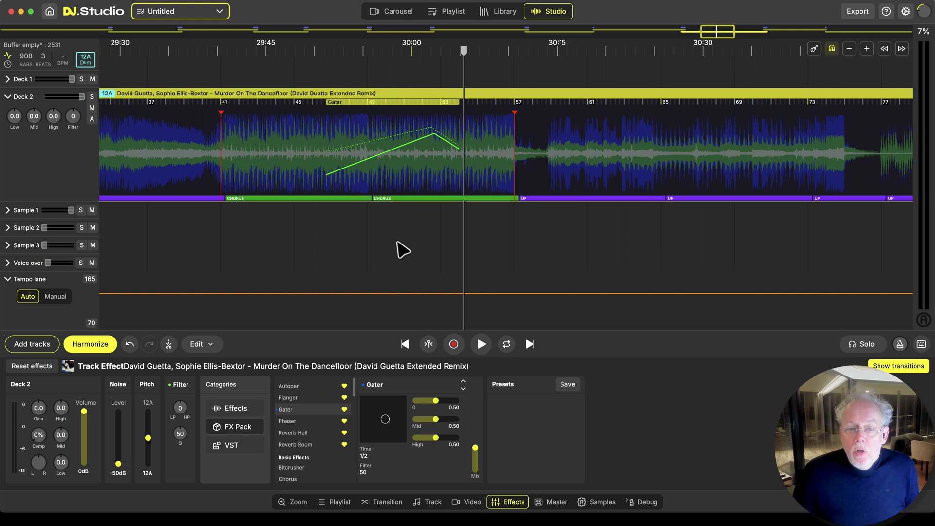
- Move the Gater block so it ends with the first chorus section at bar 57, and play across its end
scroll(363, 117, "down", 3)
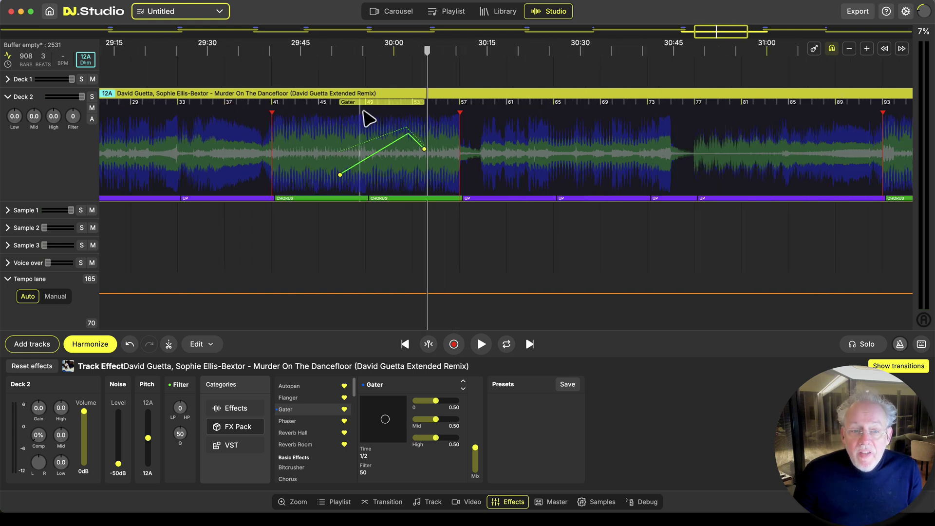
left_click_drag(375, 107, 404, 125)
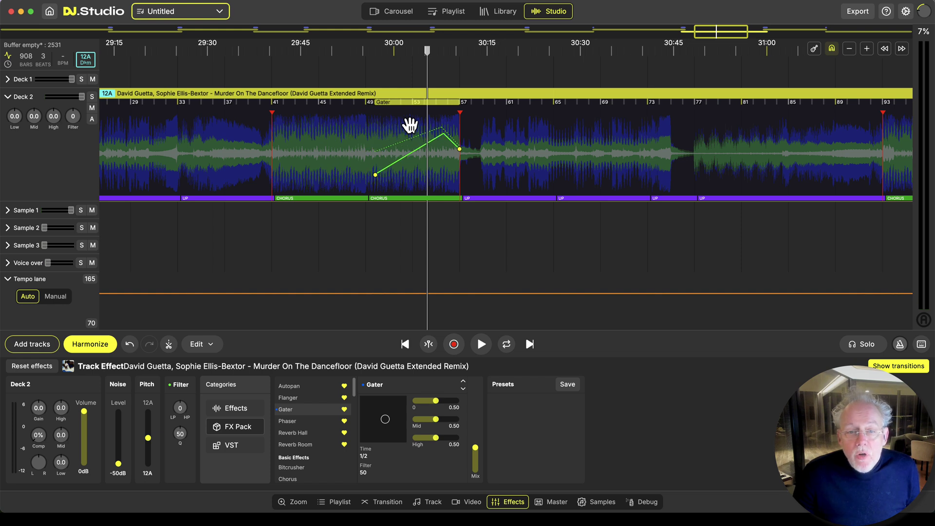
key("space")
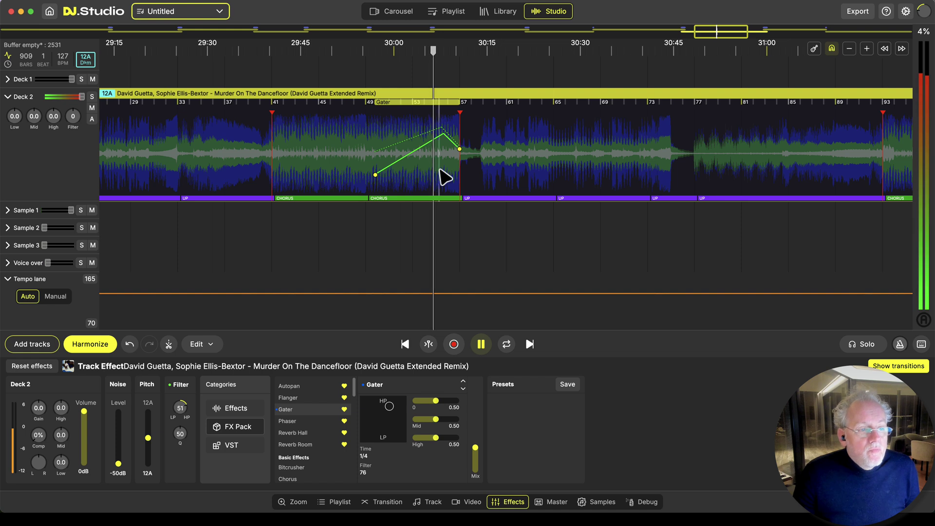
scroll(439, 179, "up", 2)
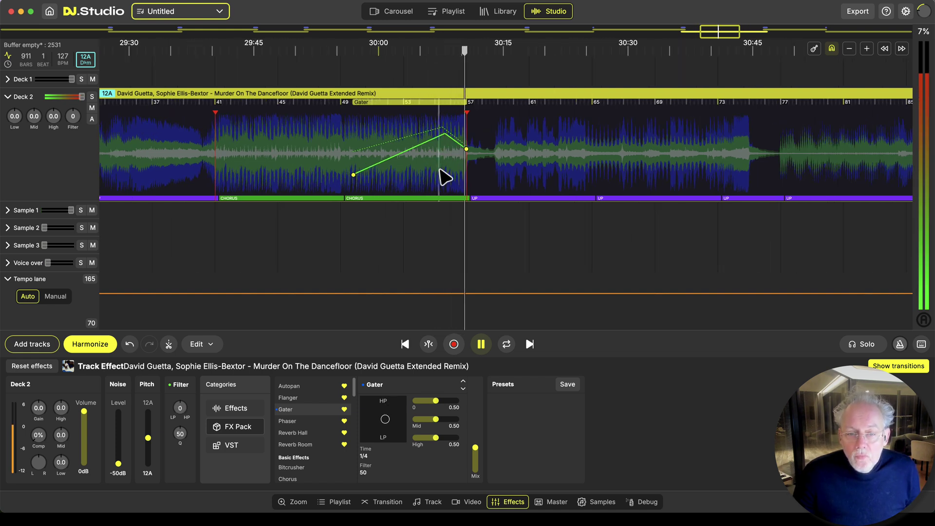
scroll(442, 171, "down", 2)
key("space")
- Lower the peak of the Gater block's filter line to 0.66 and play the end of the block
left_click_drag(444, 133, 443, 142)
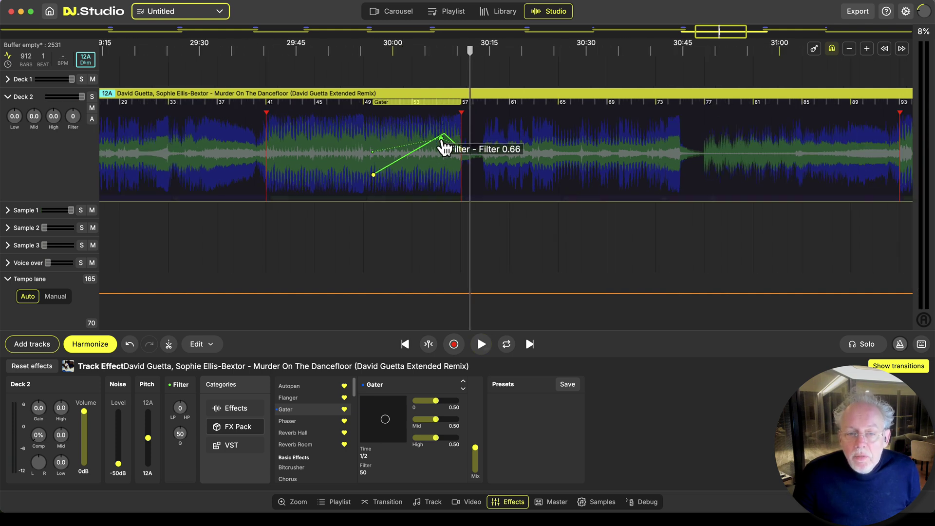
key("space")
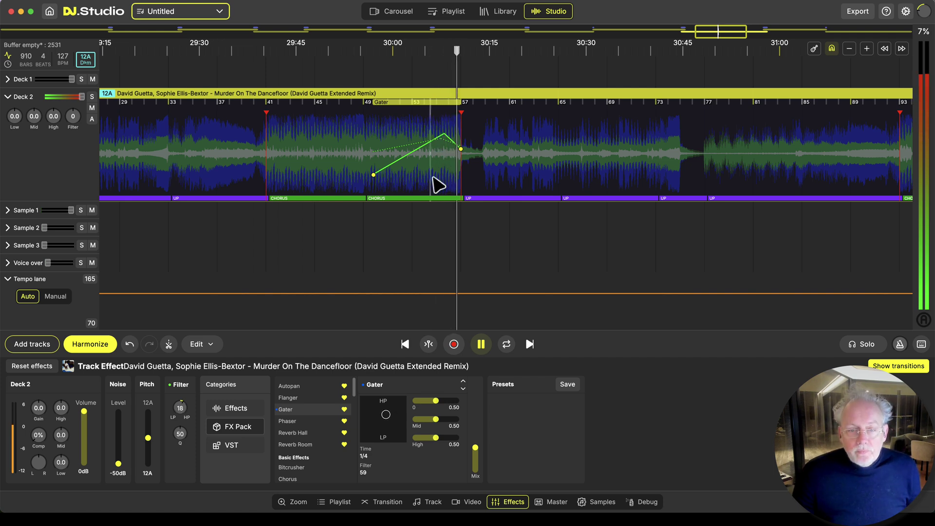
key("space")
- Try moving the Gater block to the track's last chorus at the outgoing crossfade, and undo the move
scroll(427, 182, "down", 3)
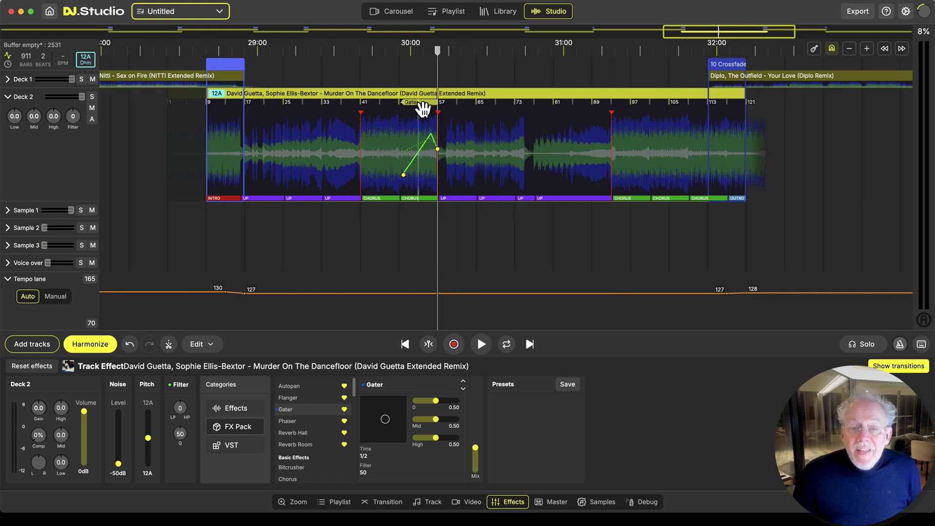
left_click_drag(423, 109, 727, 125)
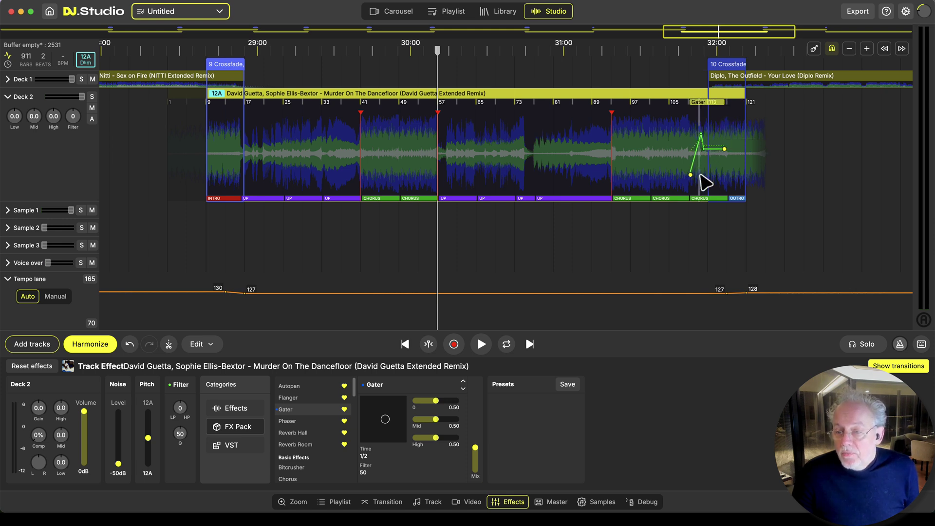
key("super+z")
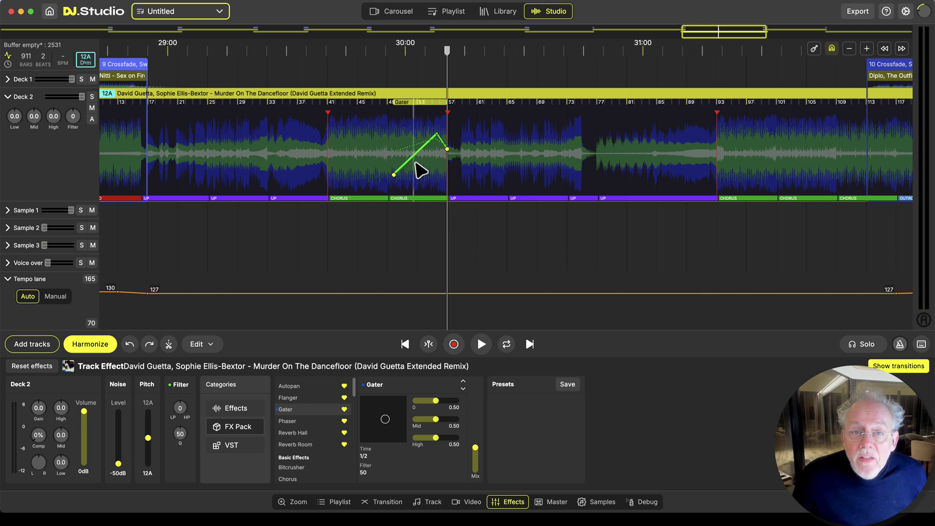
- Save the Gater effect block as a preset named Gate builder
right_click(418, 109)
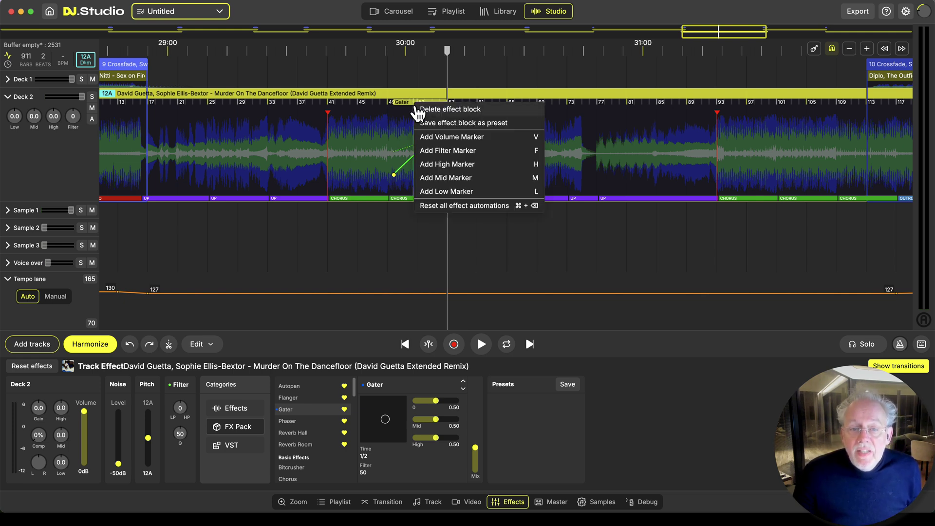
left_click(461, 123)
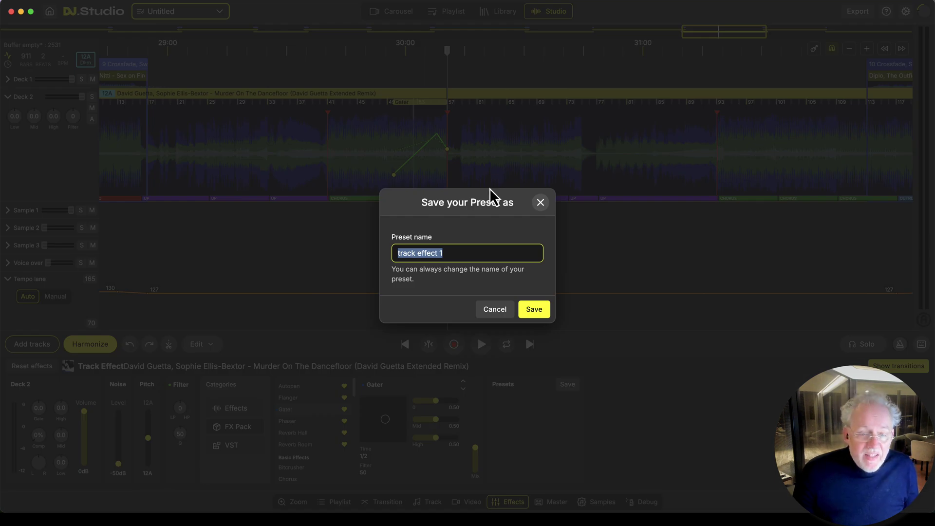
type("Gate")
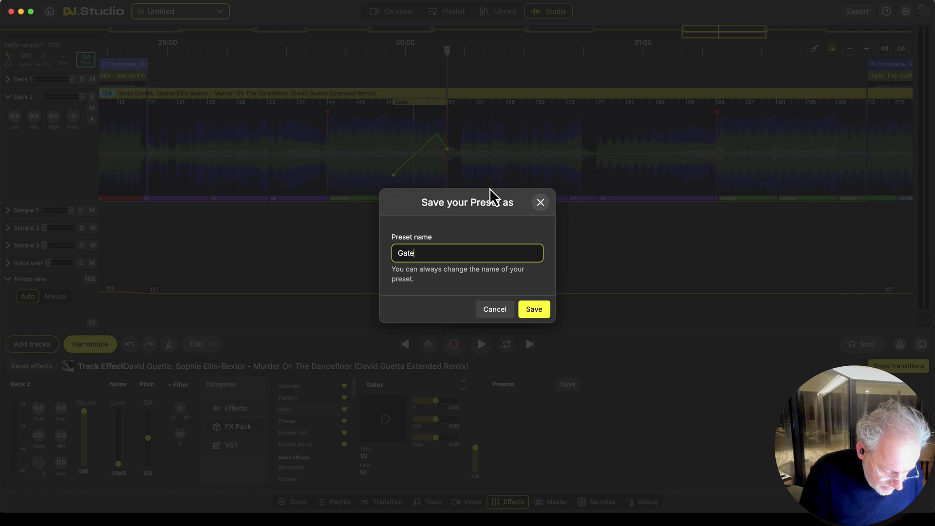
type(" builder")
key("Return")
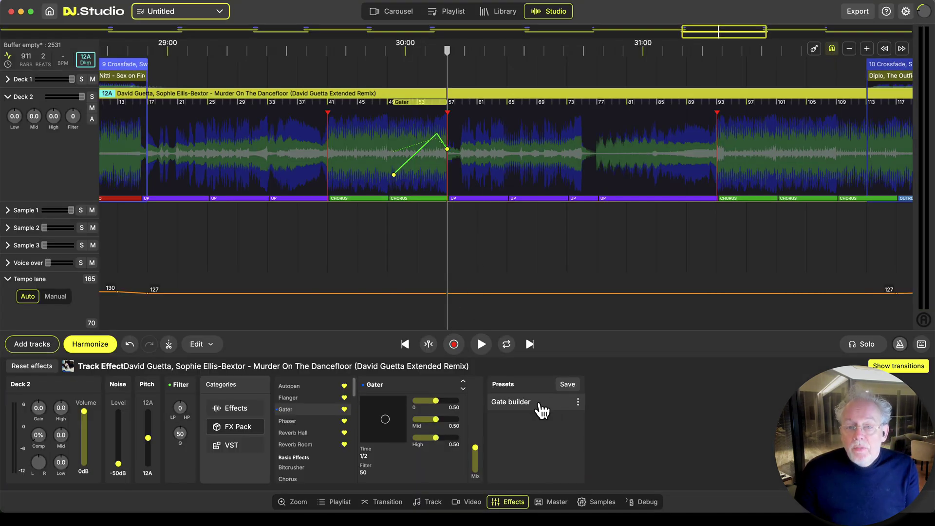
- Apply the Gate builder preset around bar 85 so the block leads into the last chorus, and play across its end
left_click(695, 151)
left_click(665, 152)
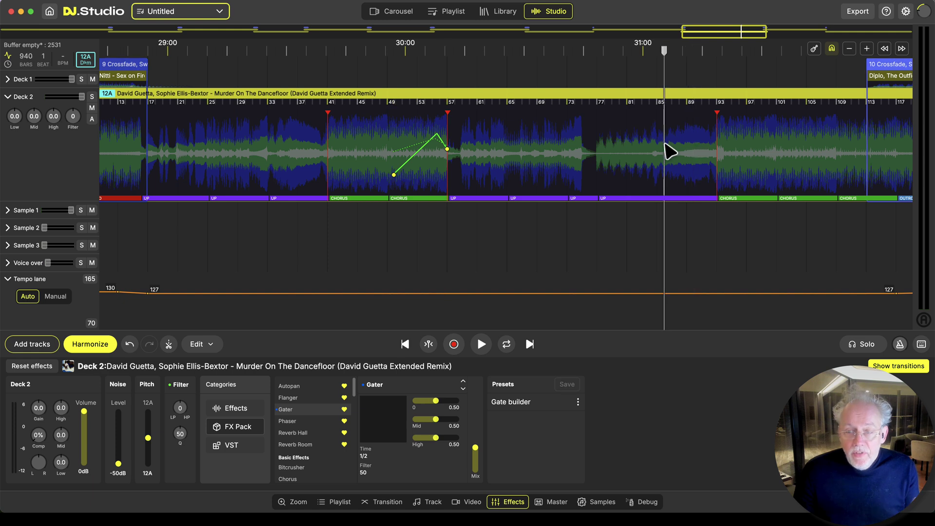
left_click(519, 404)
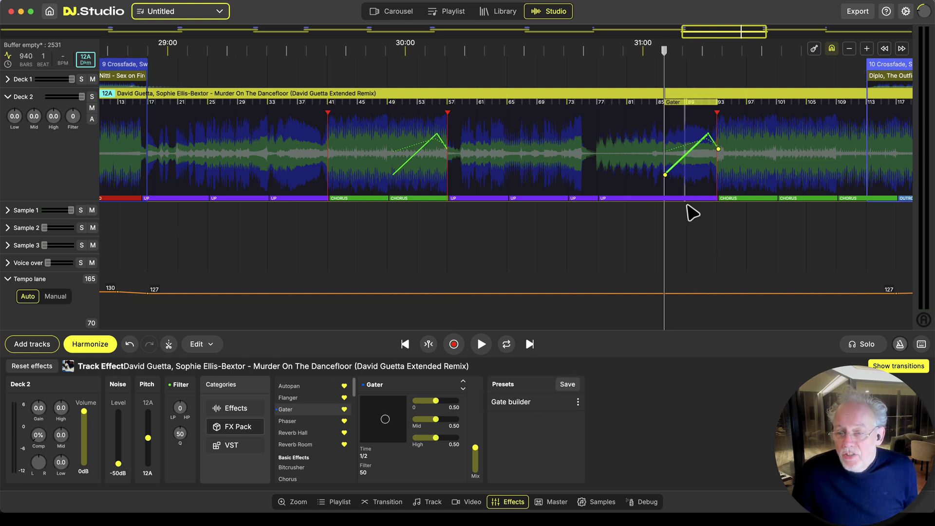
key("space")
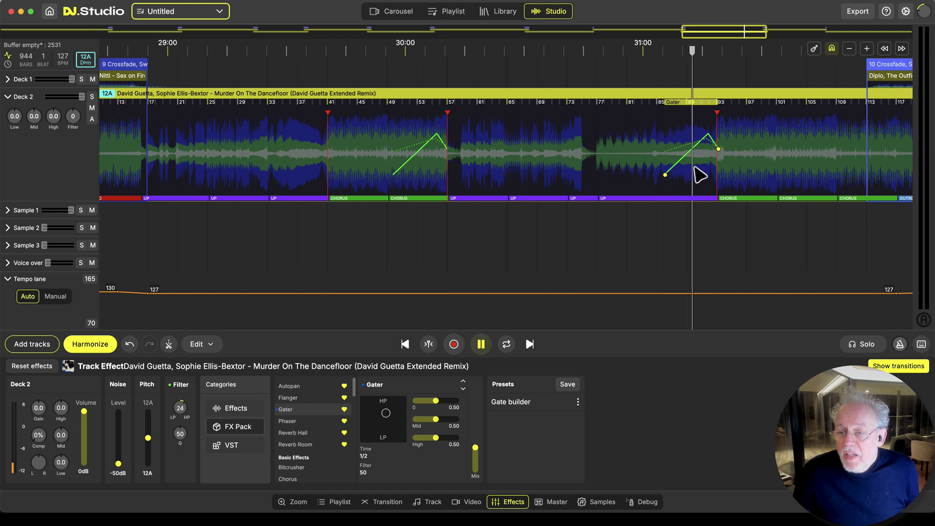
scroll(670, 224, "up", 5)
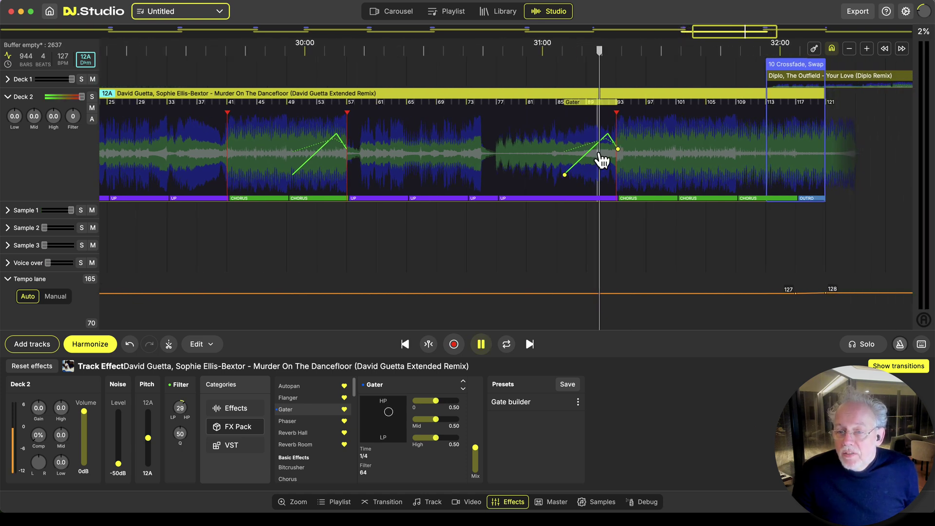
scroll(616, 161, "up", 1)
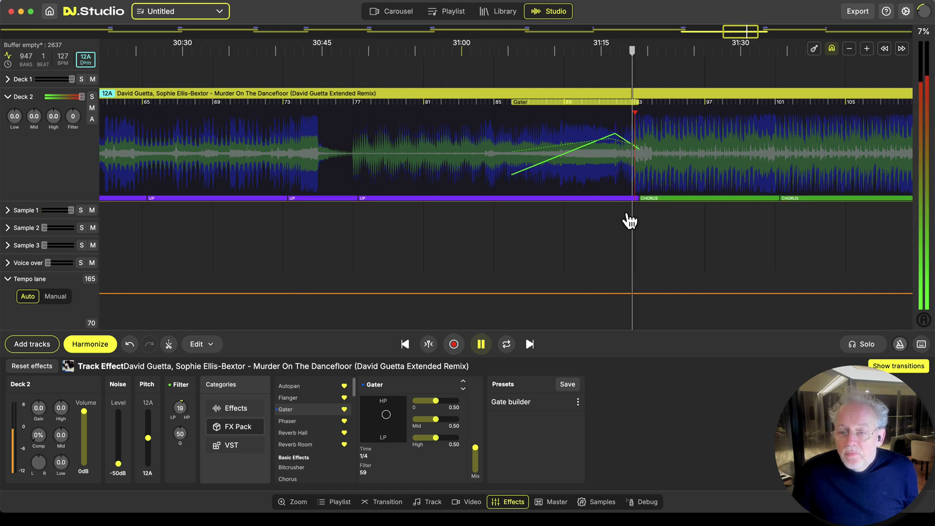
key("space")
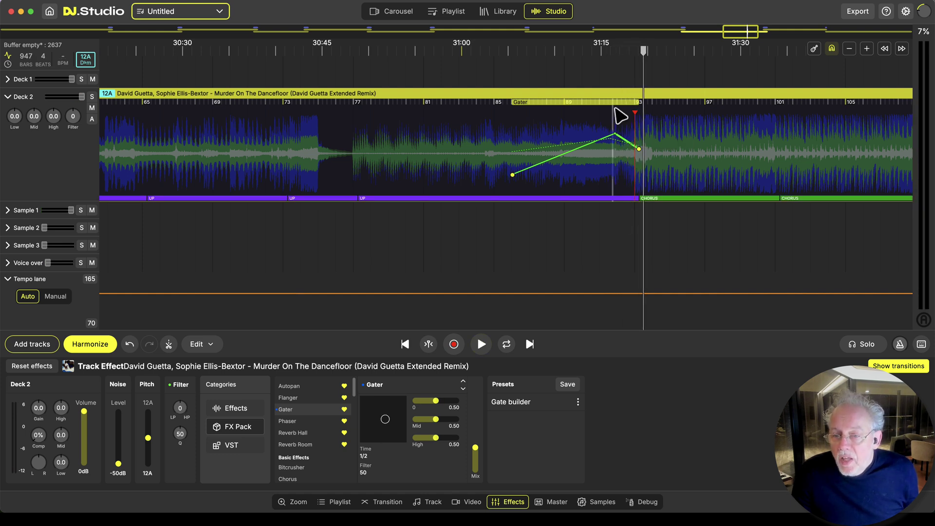
- Move the new Gater block slightly earlier so it ends before the chorus at bar 93, and play into the chorus
left_click_drag(617, 111, 601, 112)
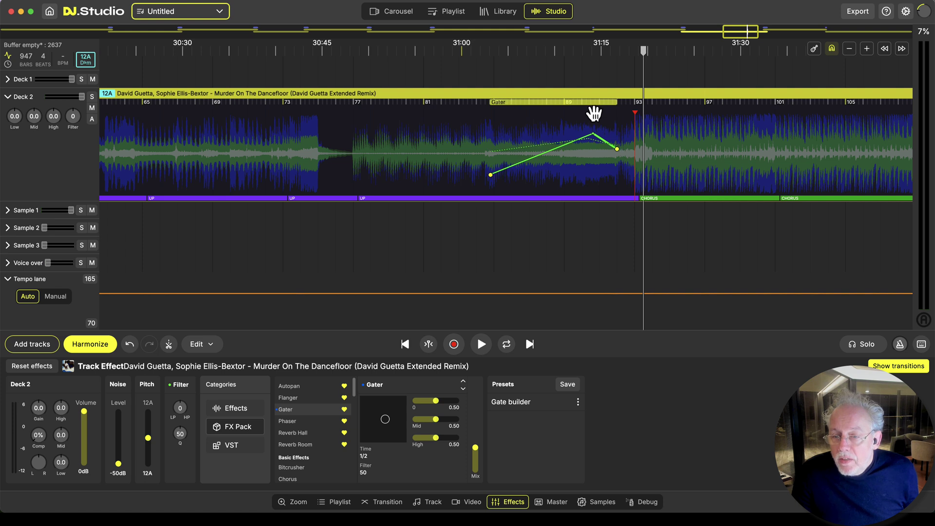
left_click(594, 214)
key("space")
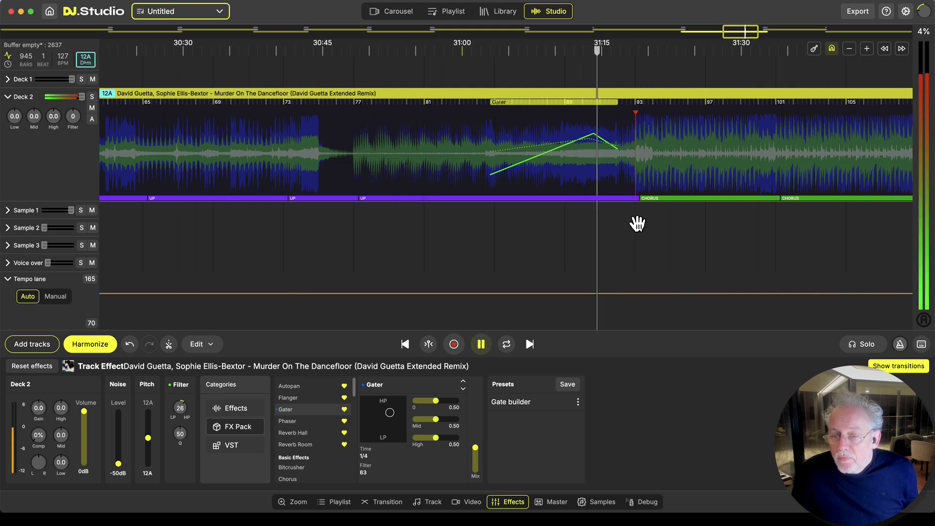
scroll(637, 225, "up", 2)
scroll(633, 224, "up", 1)
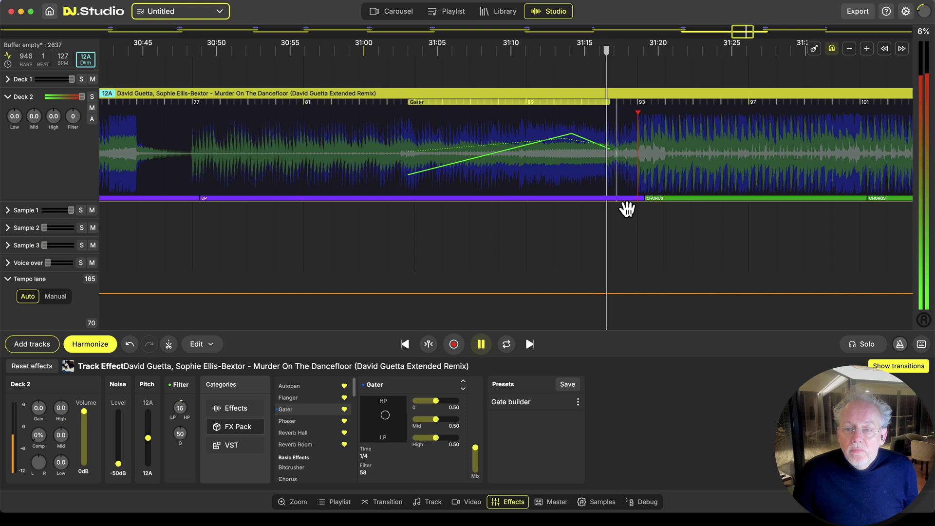
scroll(533, 233, "down", 3)
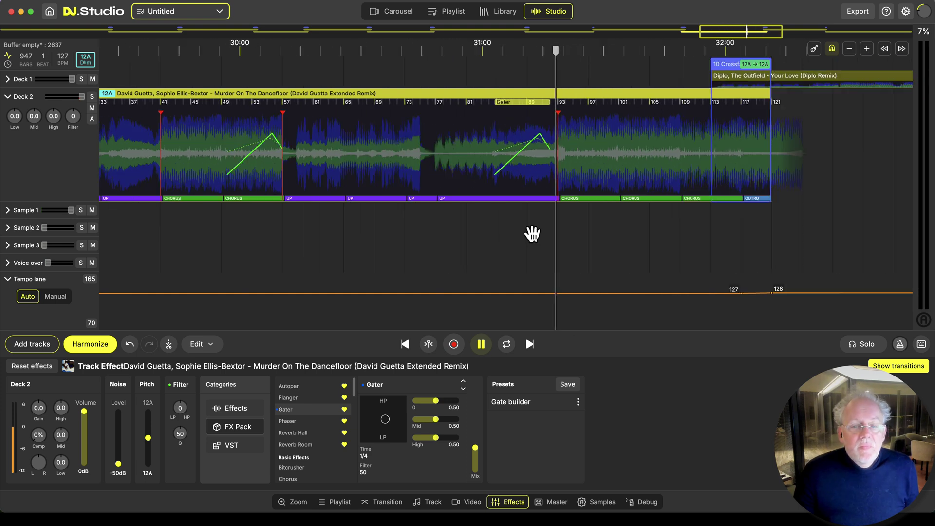
key("space")
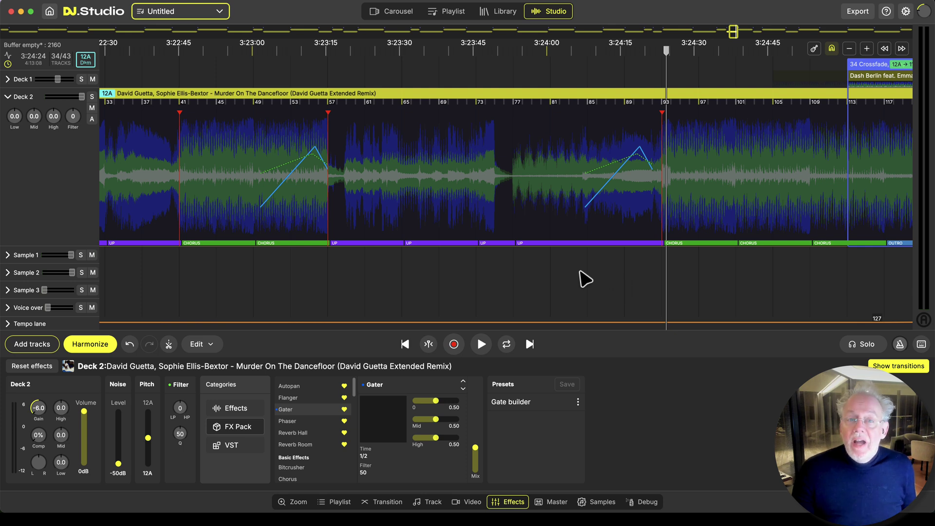
- Play the section after bar 57 and try out the Phaser effect live by sweeping its rate and filter
left_click(347, 182)
key("space")
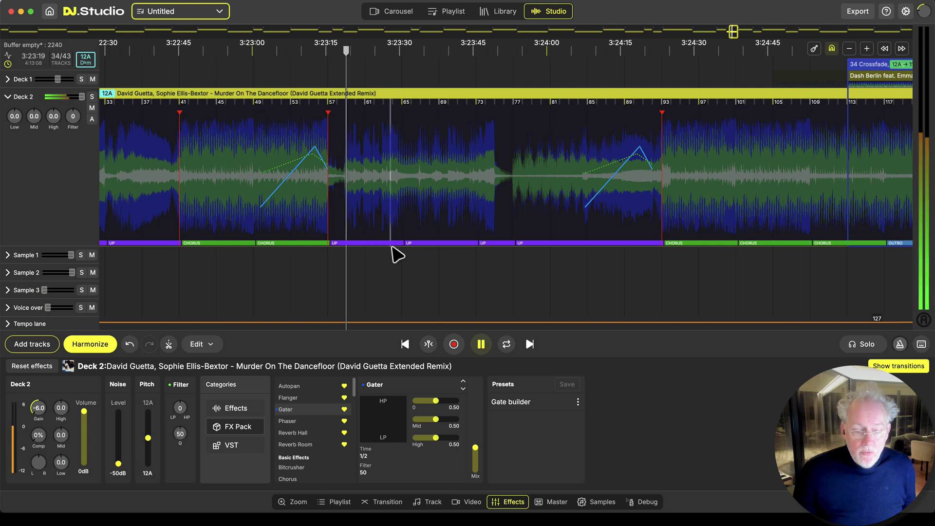
left_click(299, 422)
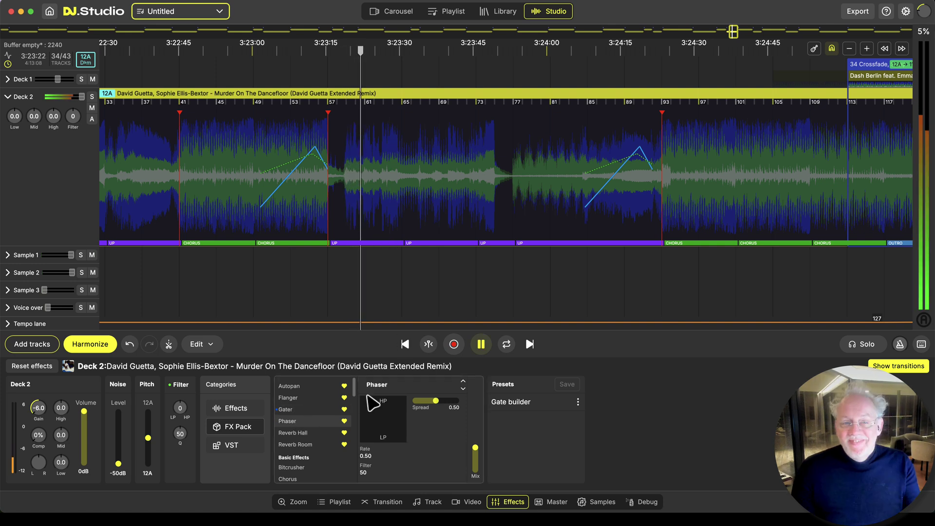
left_click(382, 425)
left_click_drag(382, 426, 402, 415)
key("space")
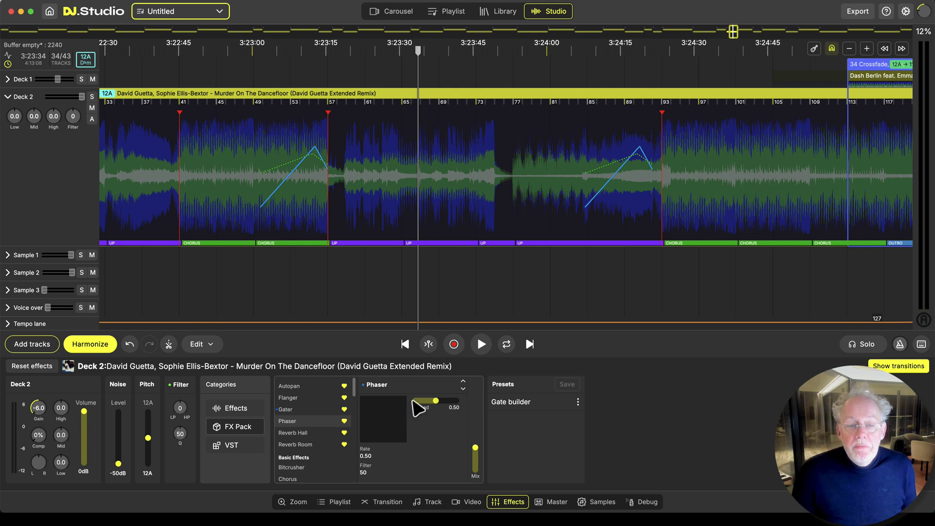
- Record live Phaser rate and filter movements as automation on Murder On The Dancefloor, starting just after bar 57
left_click(345, 220)
left_click(337, 219)
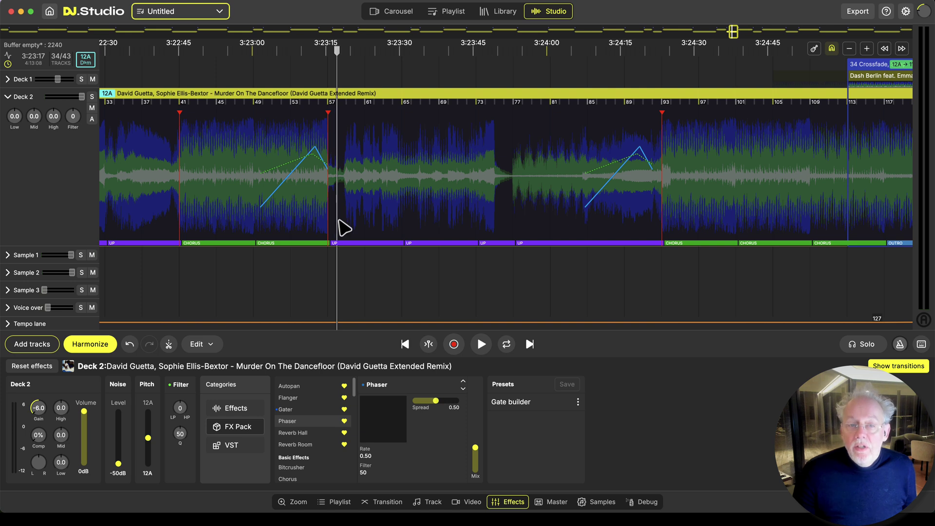
left_click(458, 345)
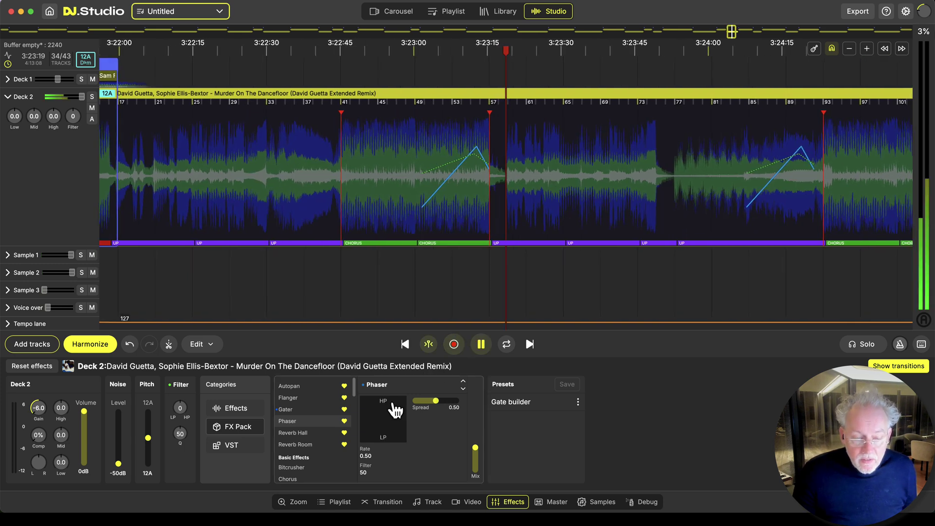
left_click_drag(390, 428, 403, 409)
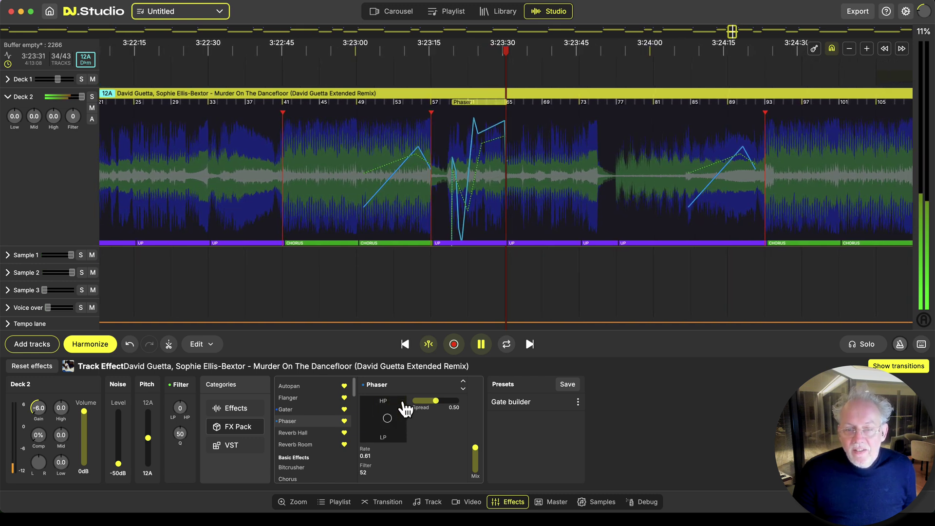
left_click(454, 345)
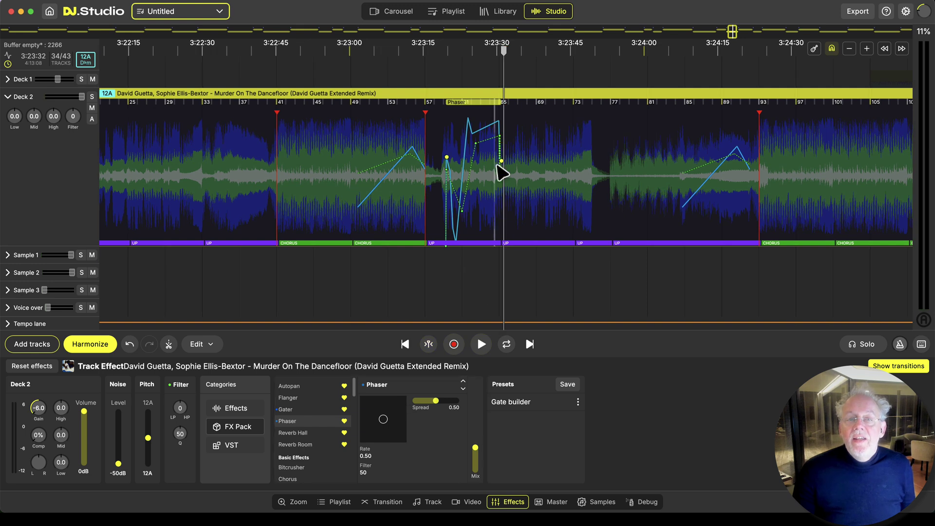
- Play back the recorded Phaser block from its start to its end near bar 65
scroll(487, 193, "up", 3)
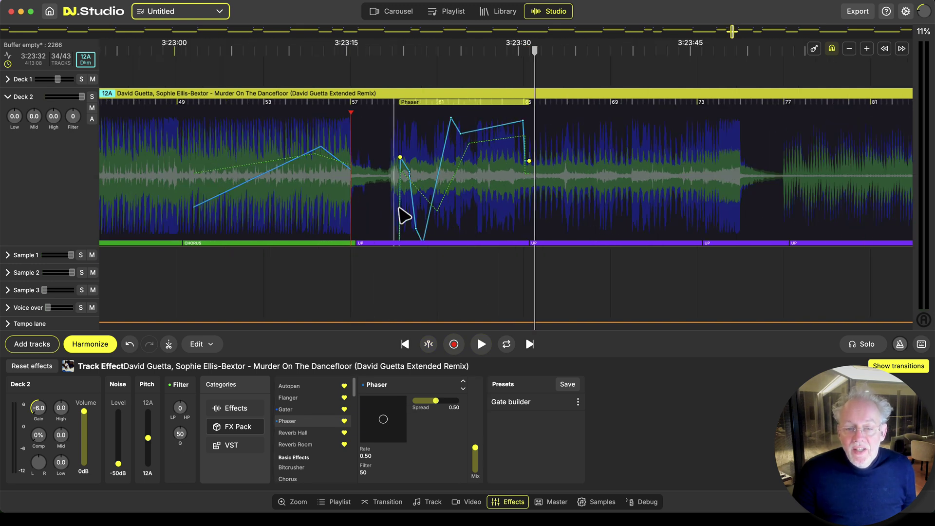
key("space")
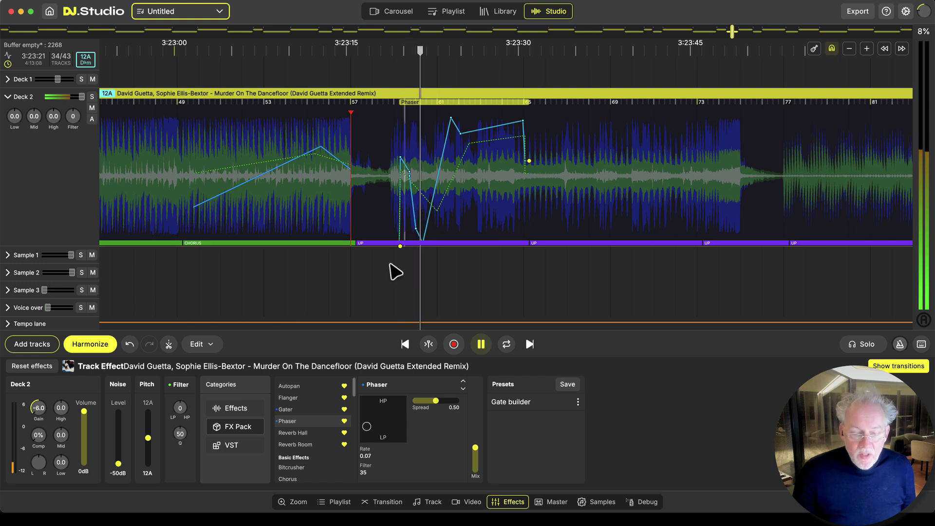
left_click_drag(372, 424, 386, 434)
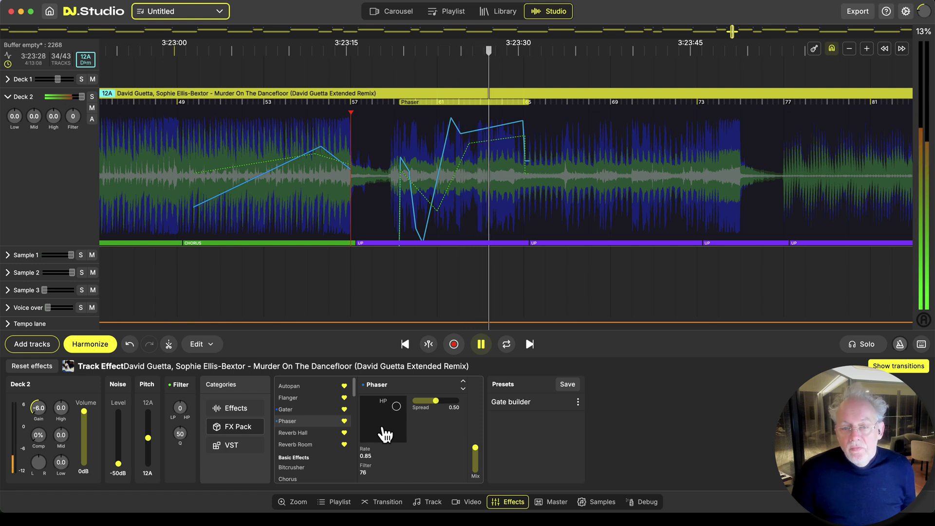
scroll(525, 204, "up", 2)
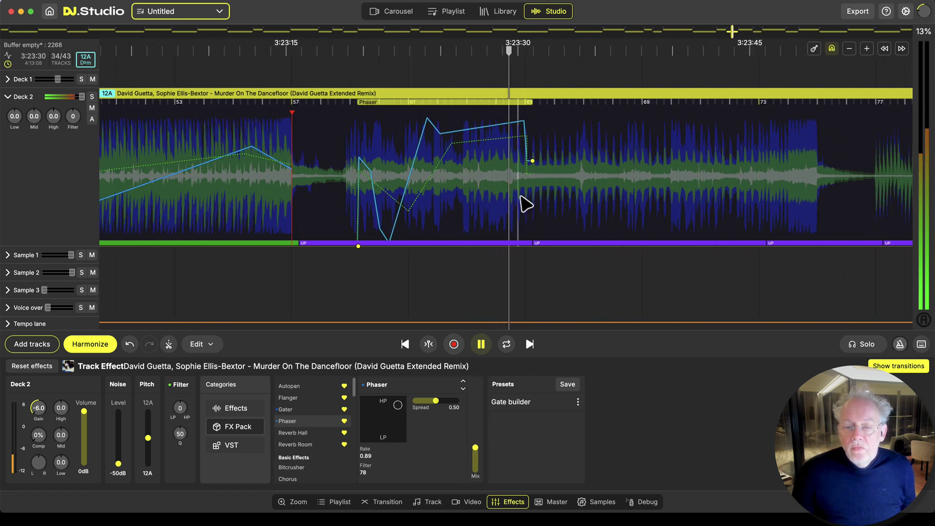
key("space")
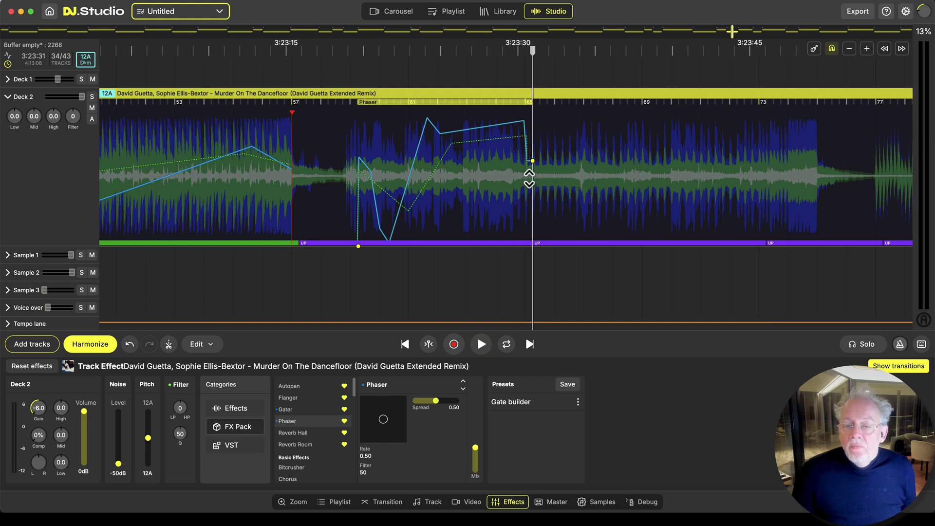
- Pull the end of the Phaser block back to just before bar 65, and move the block later along the track
left_click_drag(532, 162, 381, 207)
left_click_drag(493, 171, 525, 171)
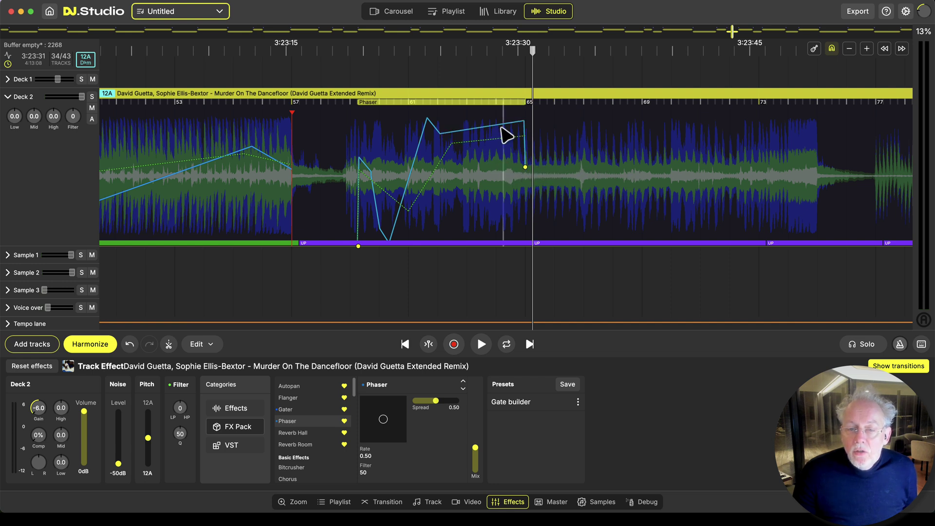
left_click_drag(422, 107, 750, 107)
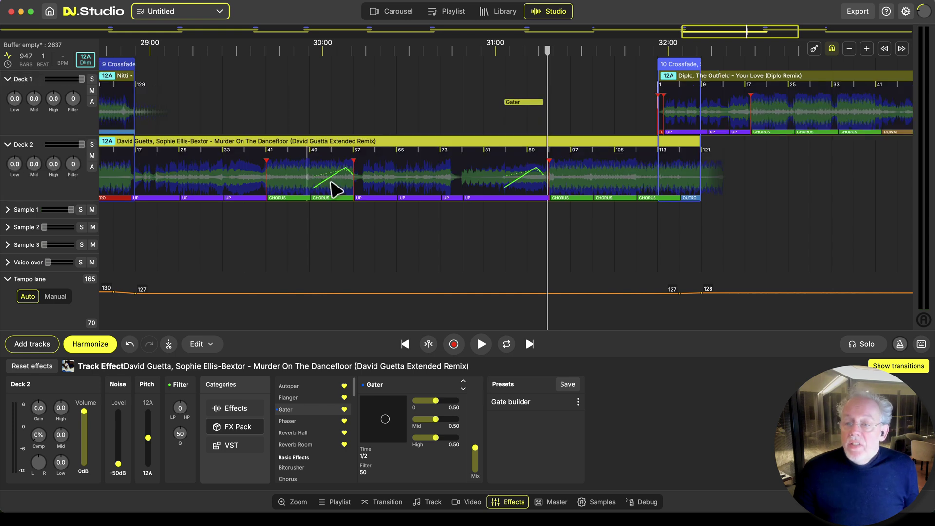
- Apply the Gate builder preset to the second chorus of Your Love, and shift the block to end just before bar 33
left_click_drag(877, 218, 566, 179)
left_click(532, 122)
key("space")
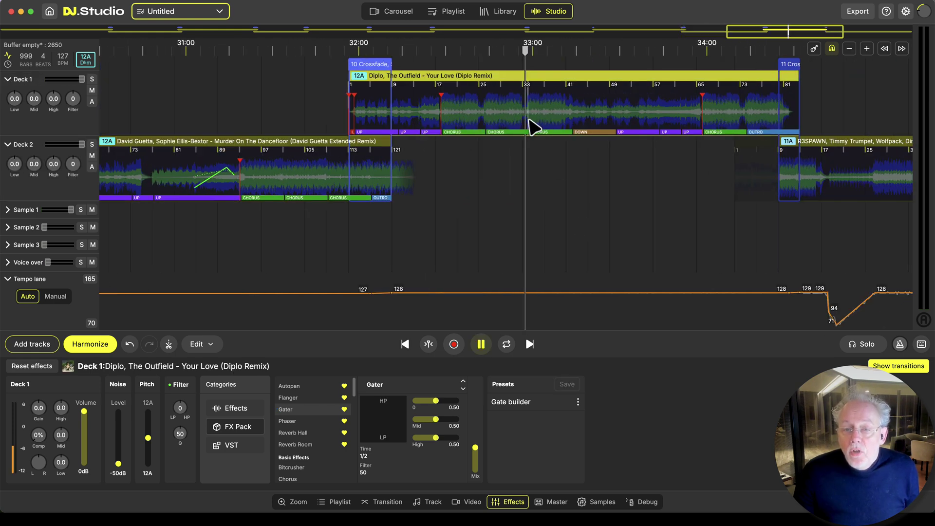
key("space")
left_click(492, 159)
left_click(523, 403)
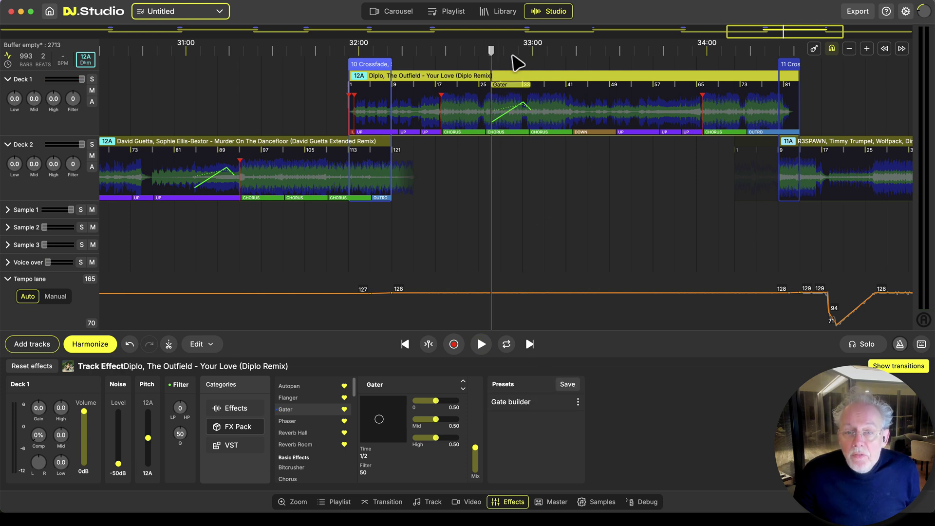
left_click_drag(513, 87, 508, 90)
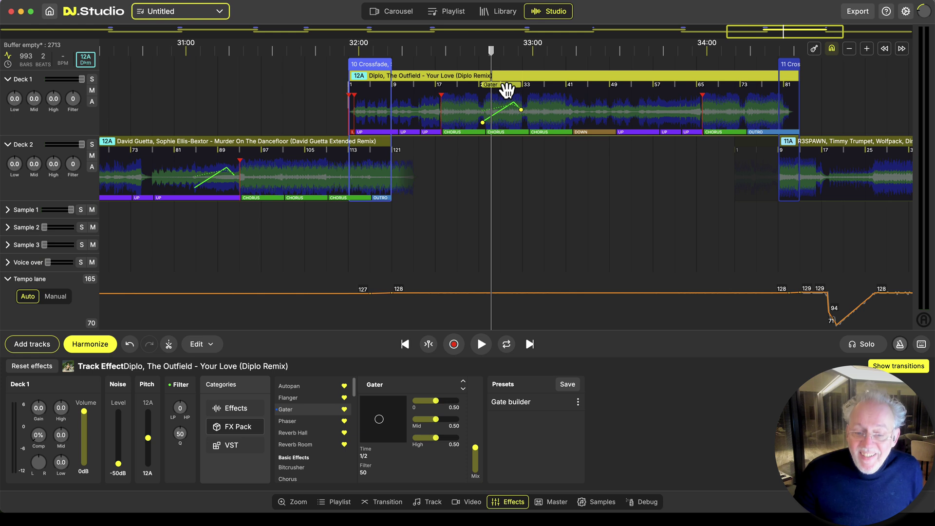
scroll(509, 175, "down", 3)
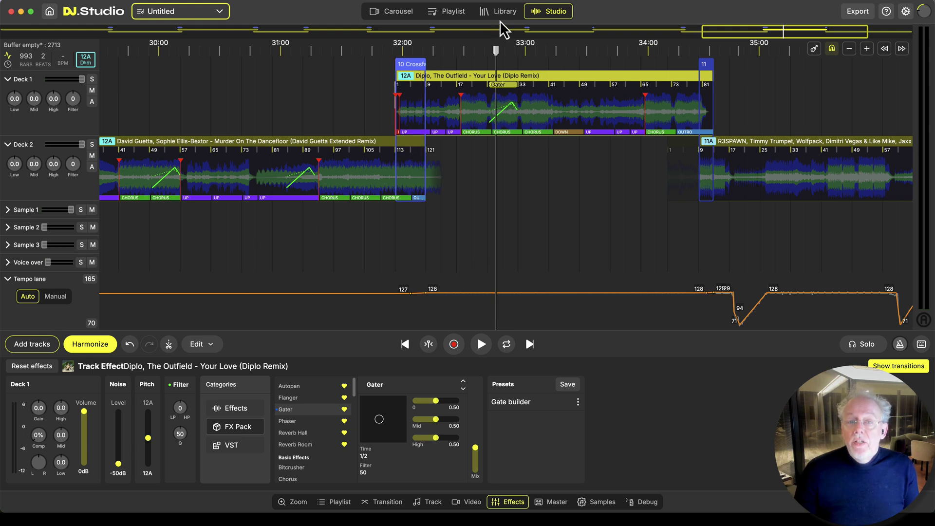
- Add all tracks of the rekordbox playlist starting with "Boris, Betsie and B" to the mix, and look through the extended playlist
left_click(453, 13)
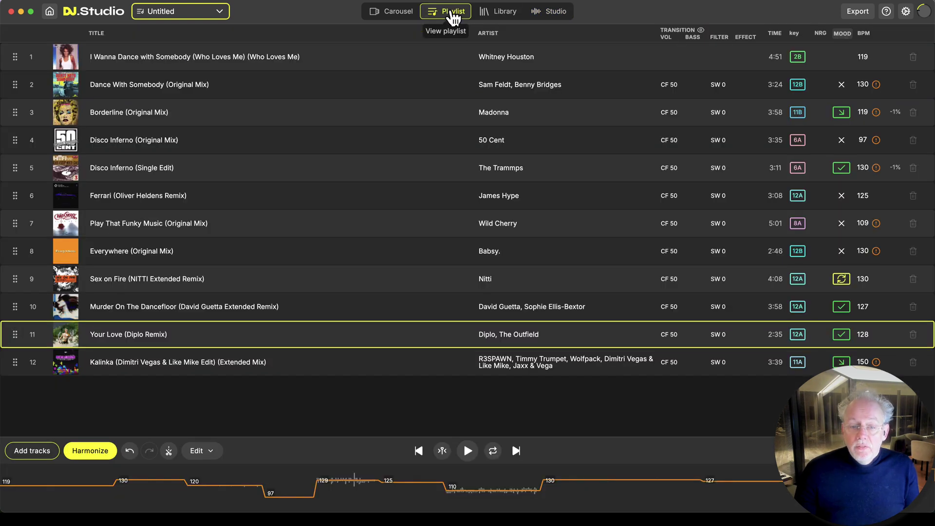
left_click(32, 450)
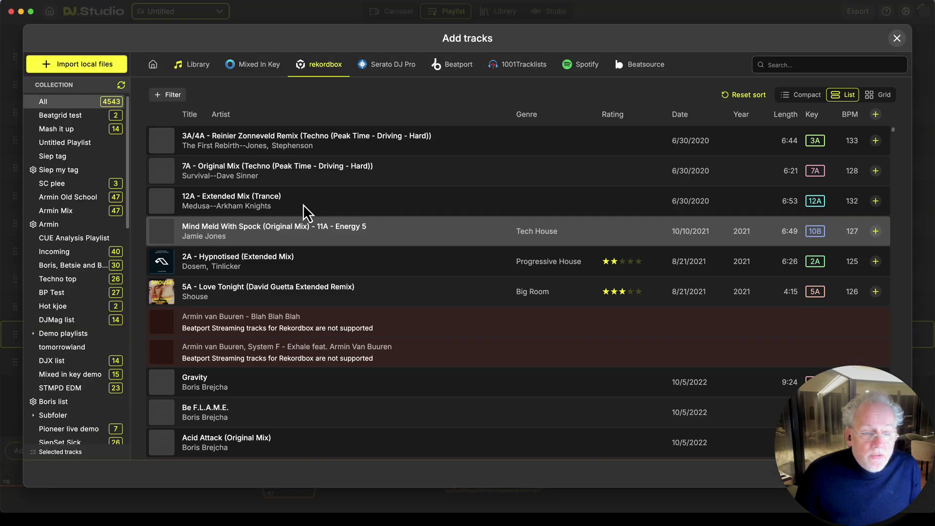
left_click(92, 265)
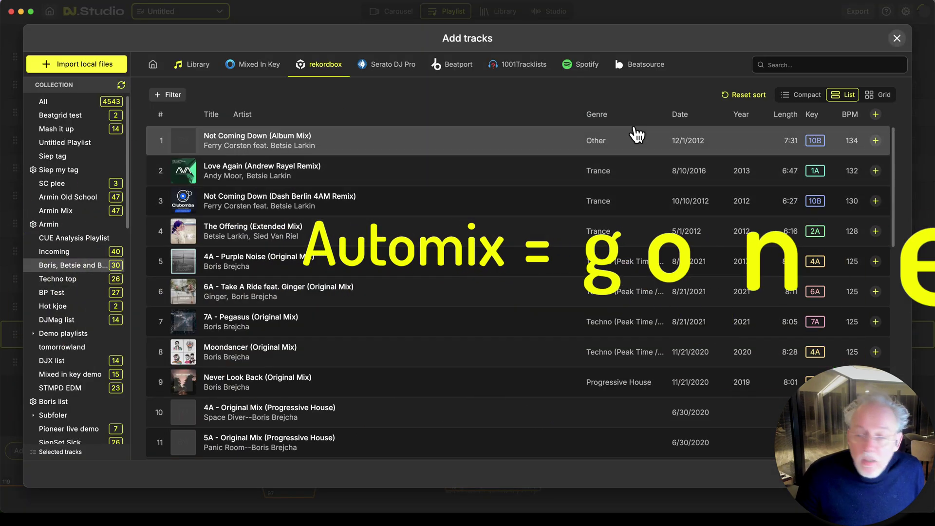
left_click(875, 114)
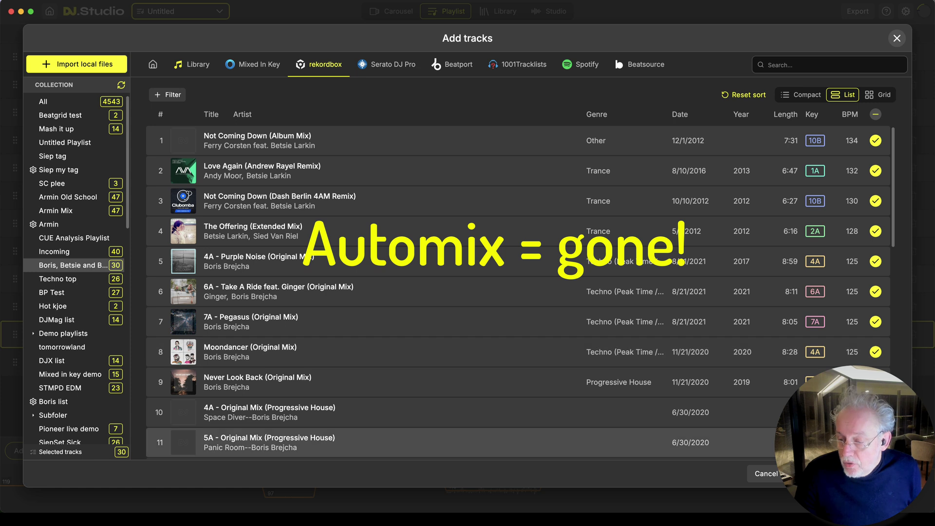
left_click(842, 474)
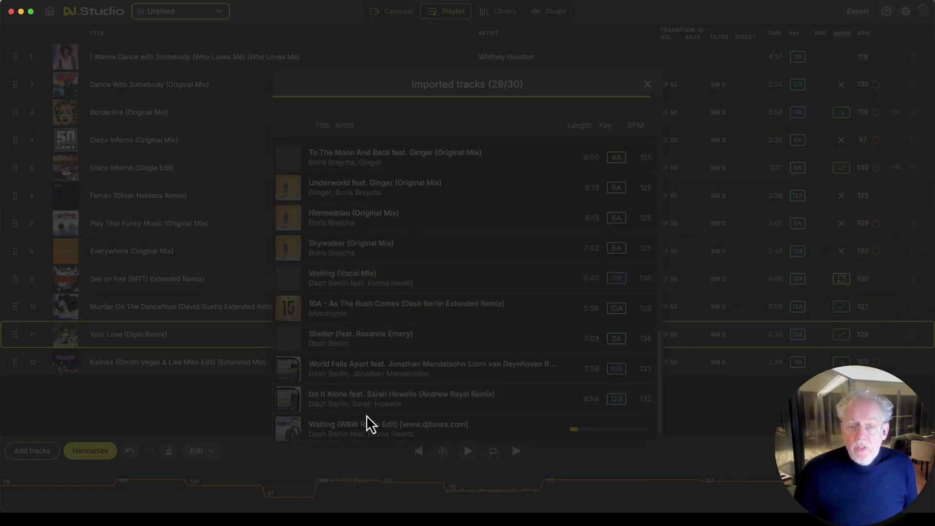
scroll(370, 363, "up", 15)
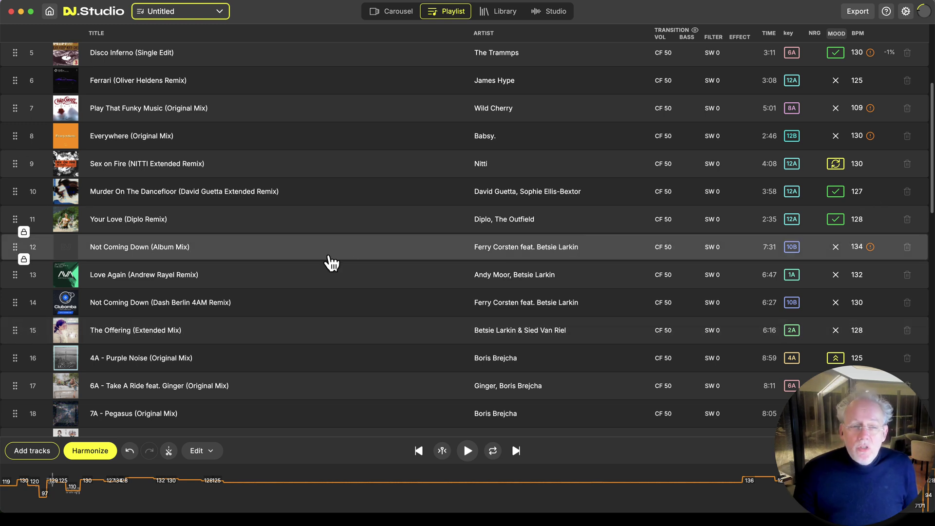
- Review the Harmonize transition settings, and harmonize the playlist in Mood mode with a 4 BPM tolerance and 15 seconds of calculation time
left_click(96, 452)
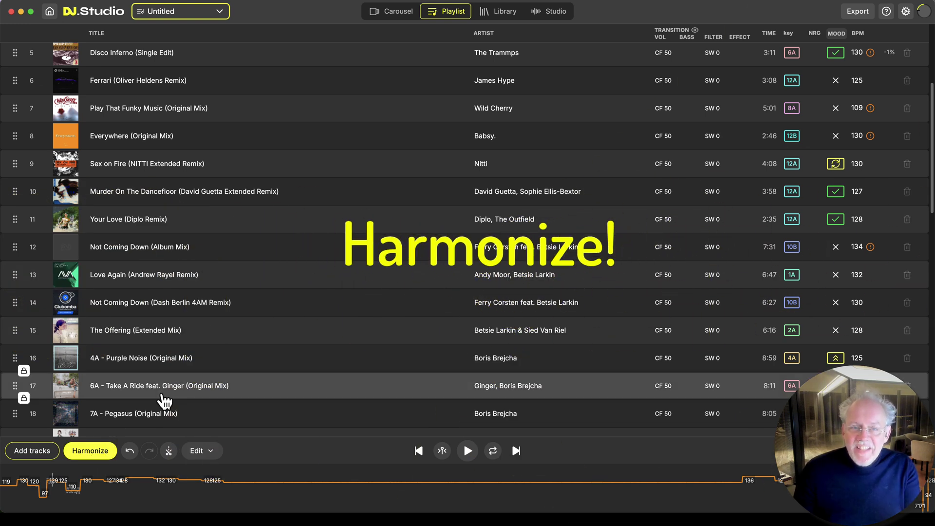
left_click(100, 455)
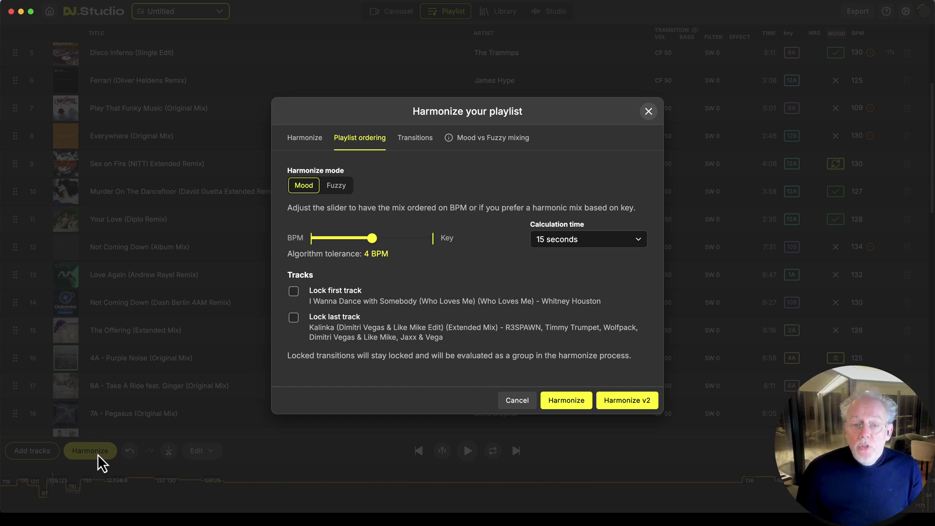
left_click(415, 138)
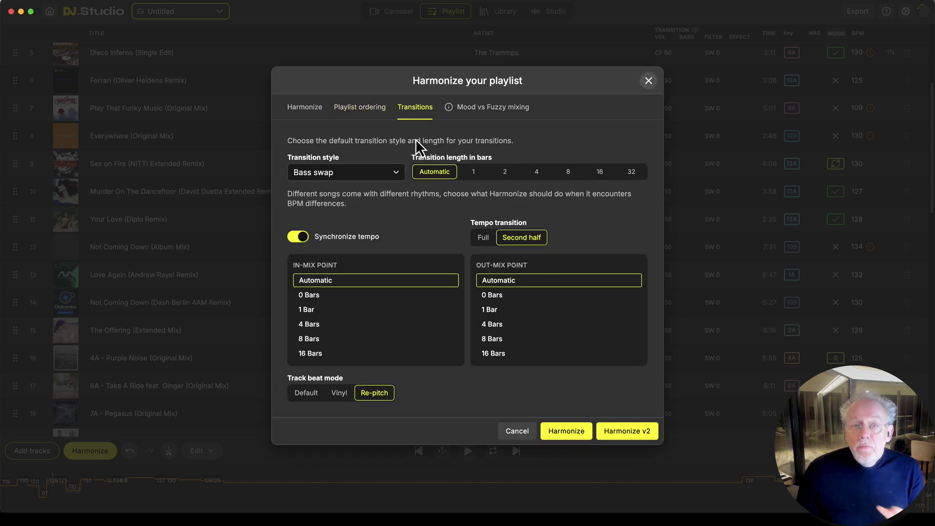
left_click(337, 174)
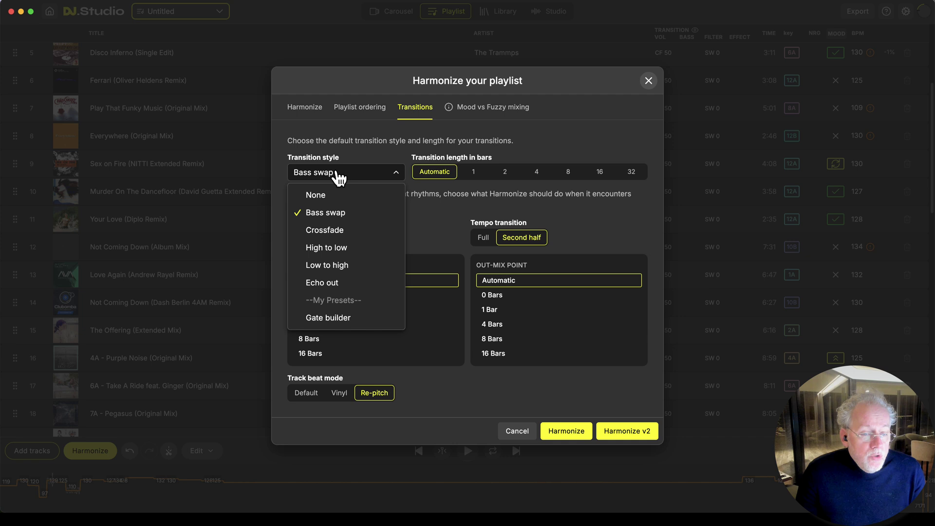
left_click(338, 174)
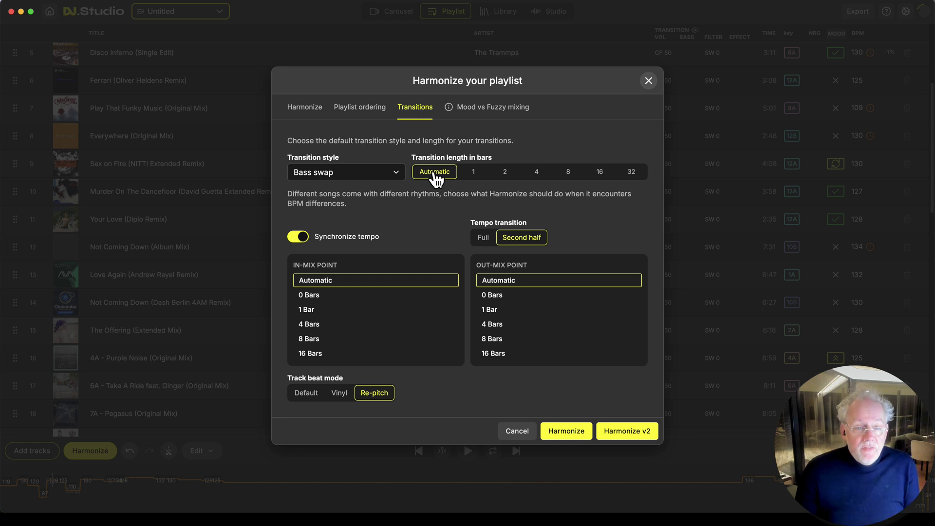
left_click(359, 106)
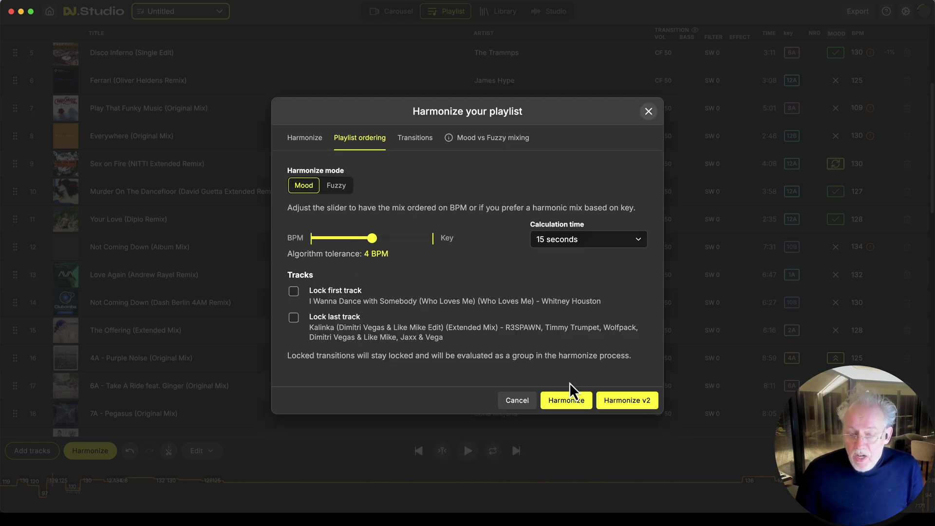
left_click(567, 398)
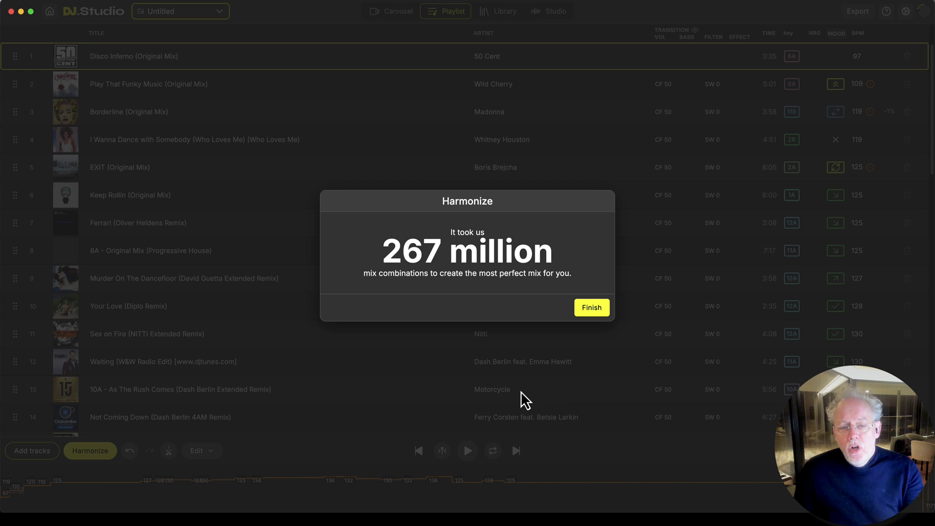
left_click(591, 307)
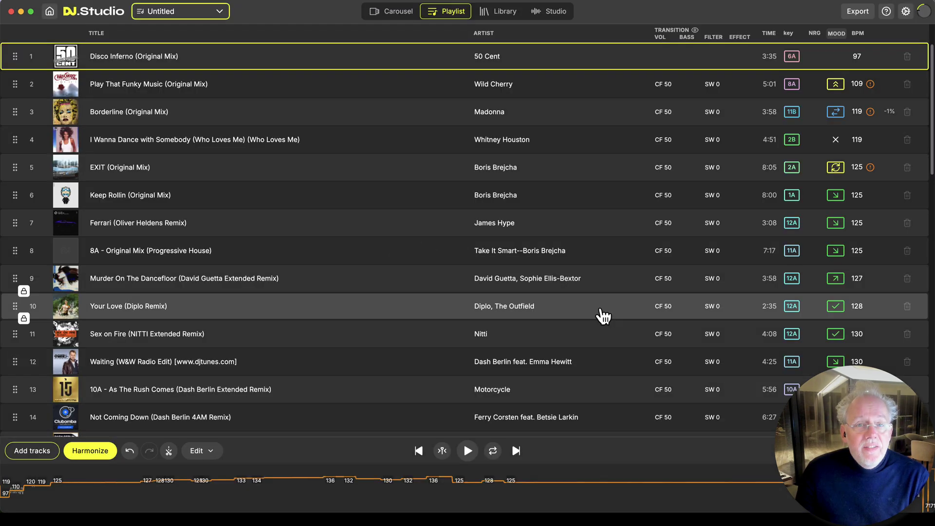
scroll(575, 325, "down", 15)
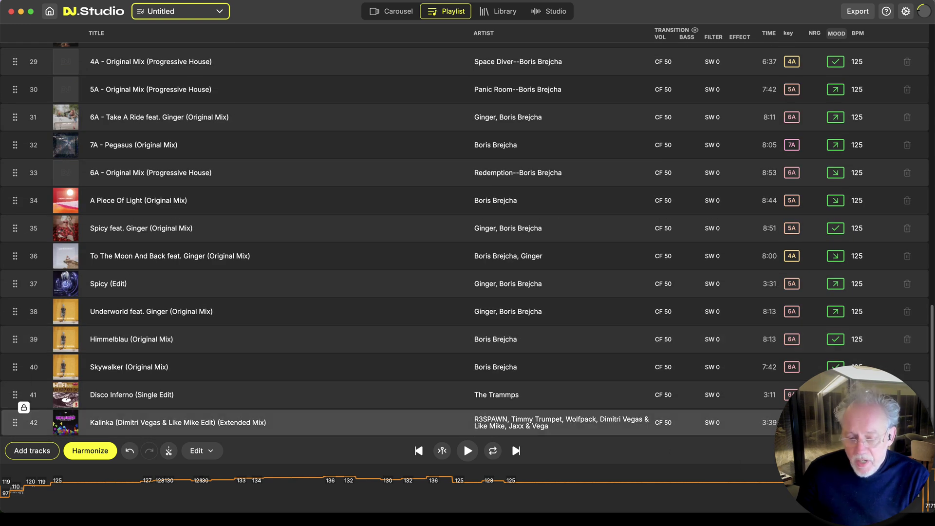
scroll(761, 423, "up", 15)
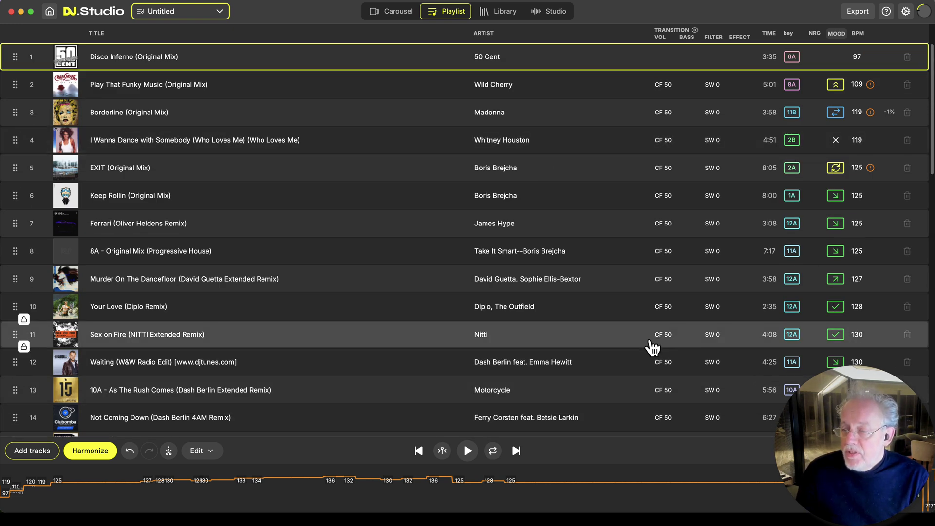
- Reorder the playlist with Harmonize v2 in Mood mode, and look through the new track order
key("h")
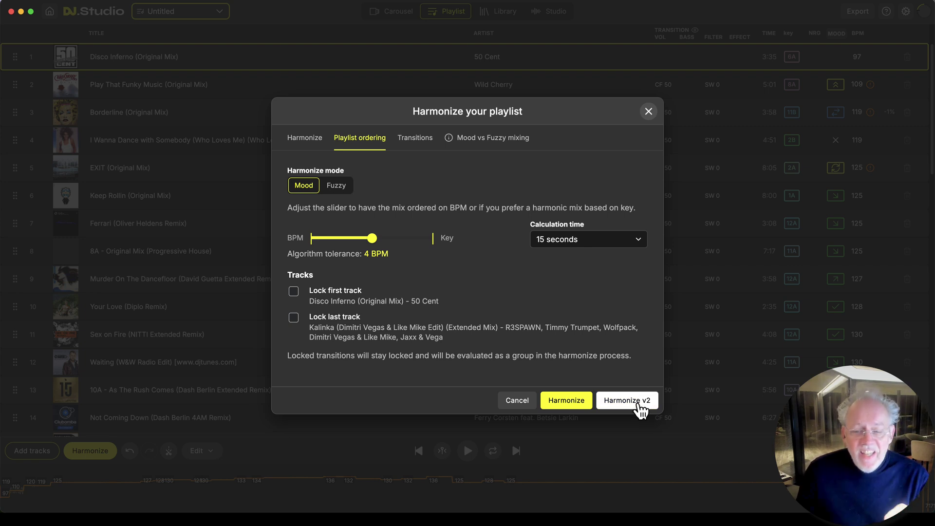
left_click(638, 406)
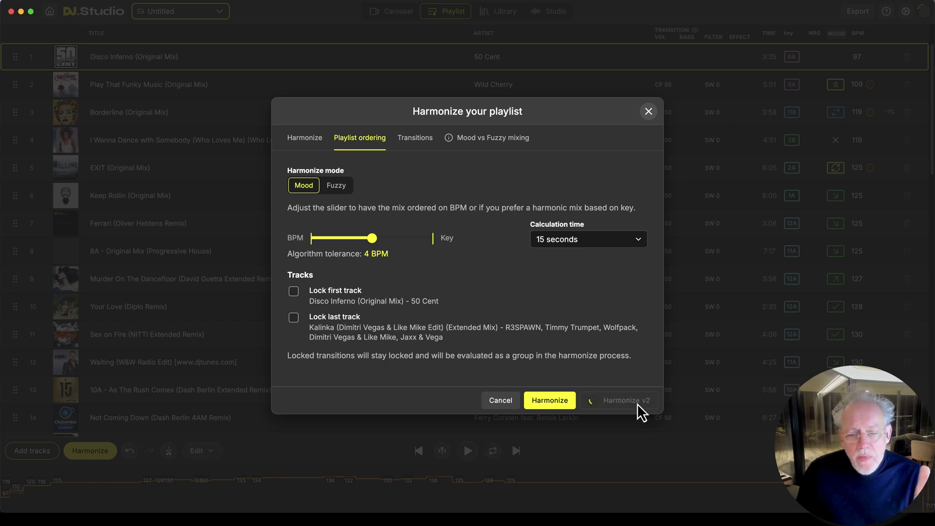
scroll(578, 336, "down", 10)
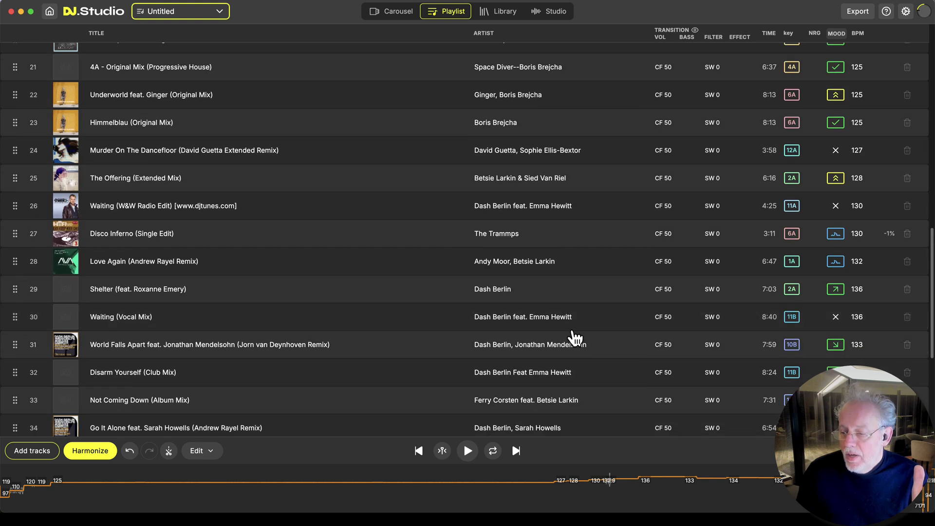
scroll(575, 336, "down", 5)
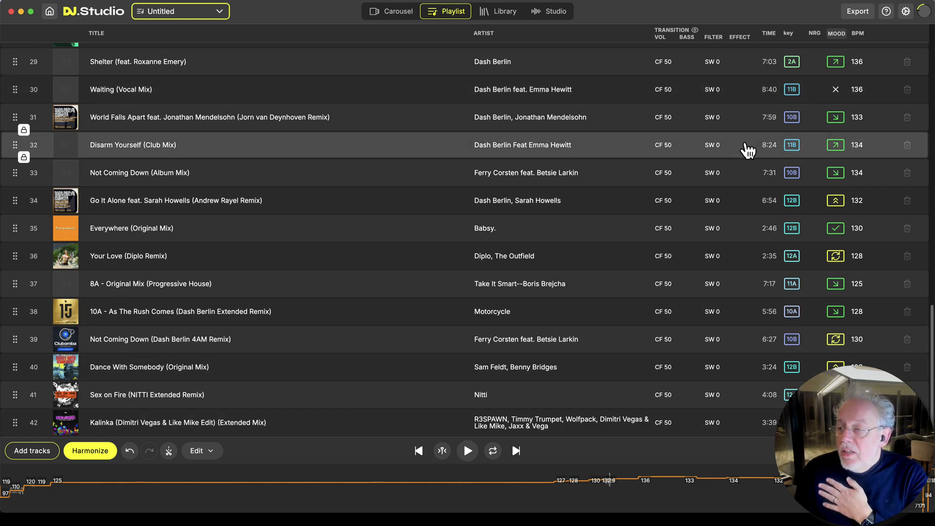
scroll(747, 151, "up", 3)
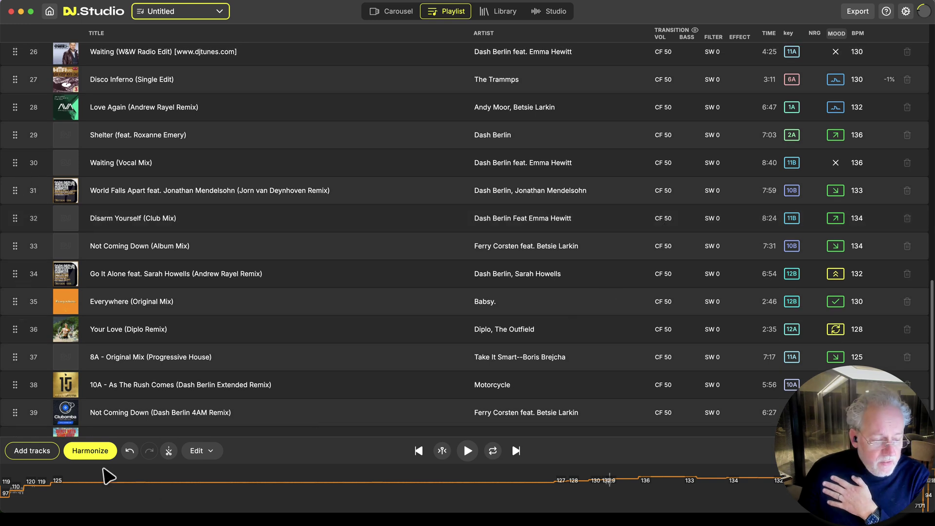
- Run Harmonize v2 on the playlist again, and check the moods and keys from the last track back to the first
left_click(86, 452)
left_click(649, 404)
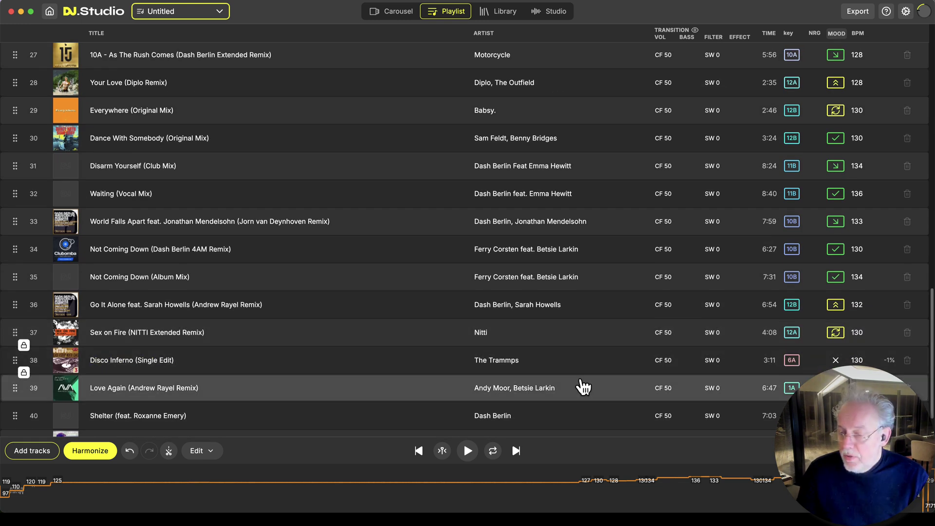
scroll(583, 388, "down", 2)
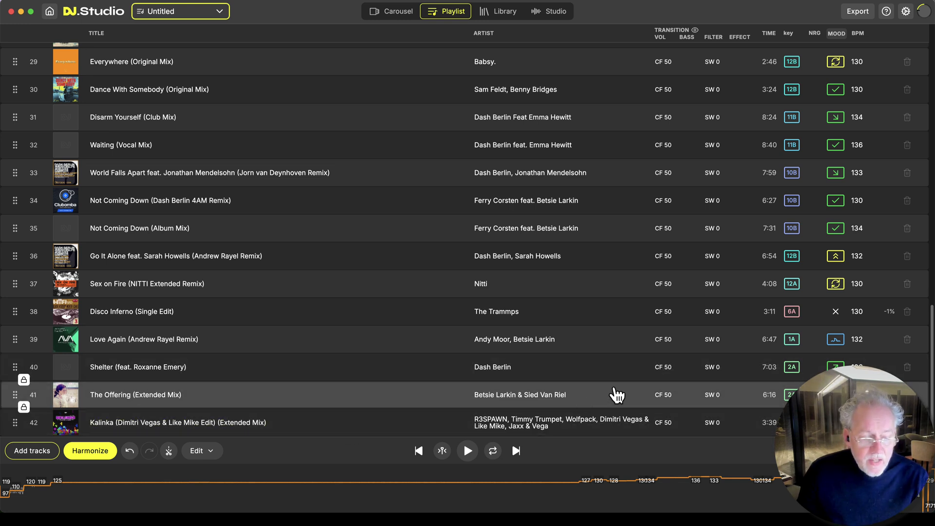
scroll(657, 364, "up", 15)
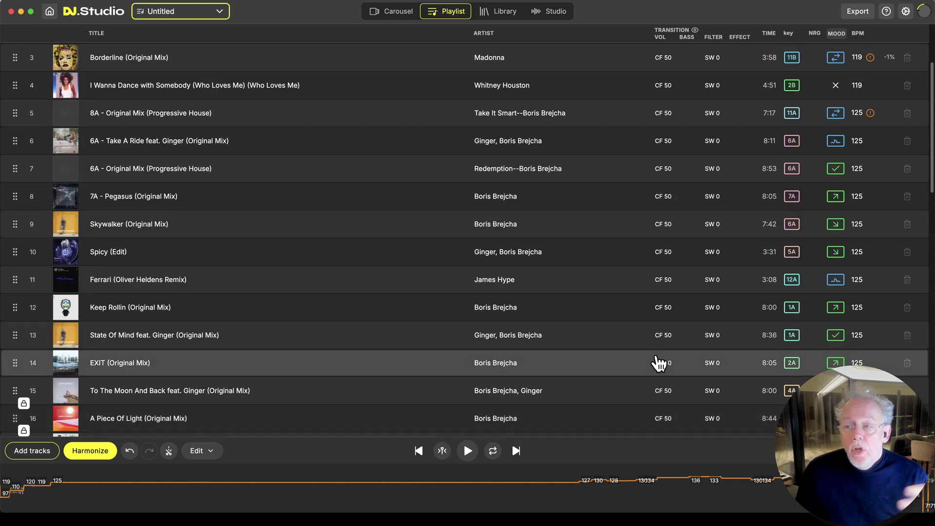
scroll(631, 334, "up", 2)
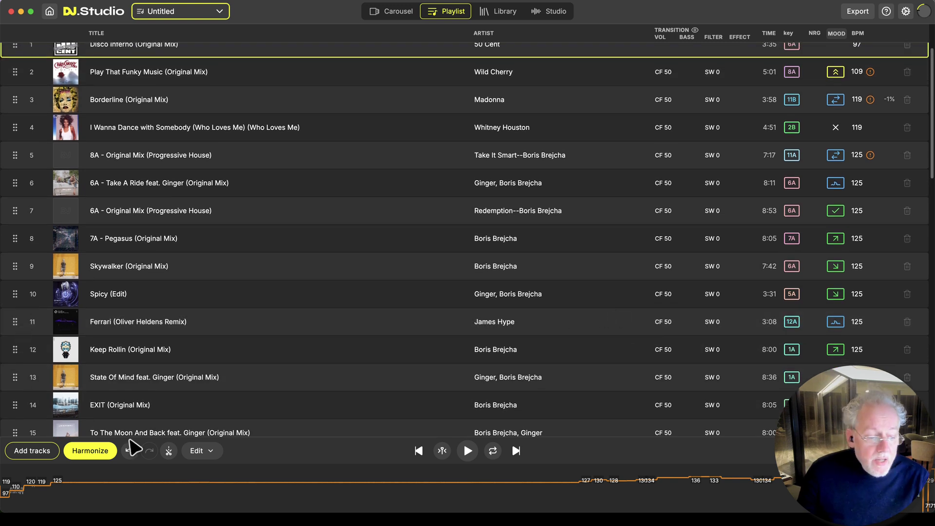
- Harmonize the playlist two more times, looking through the track order between the runs
left_click(97, 452)
left_click(648, 402)
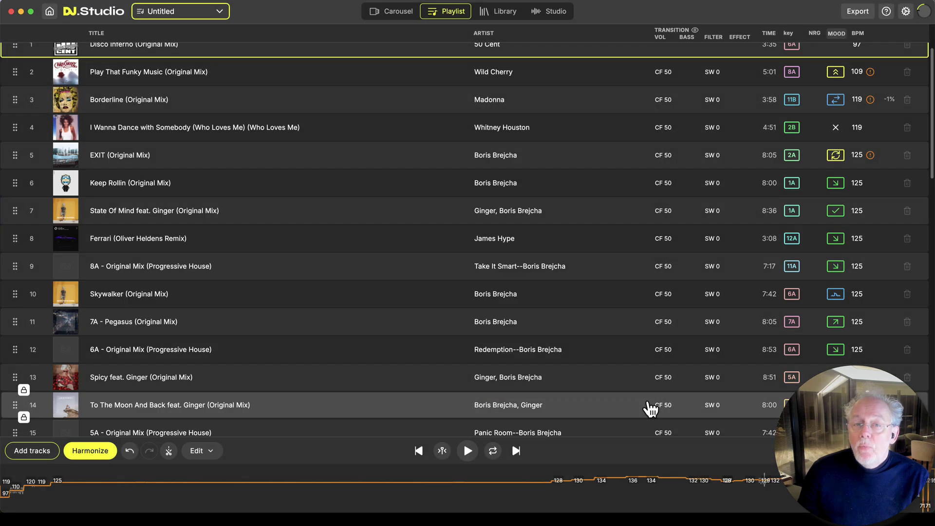
scroll(560, 350, "down", 10)
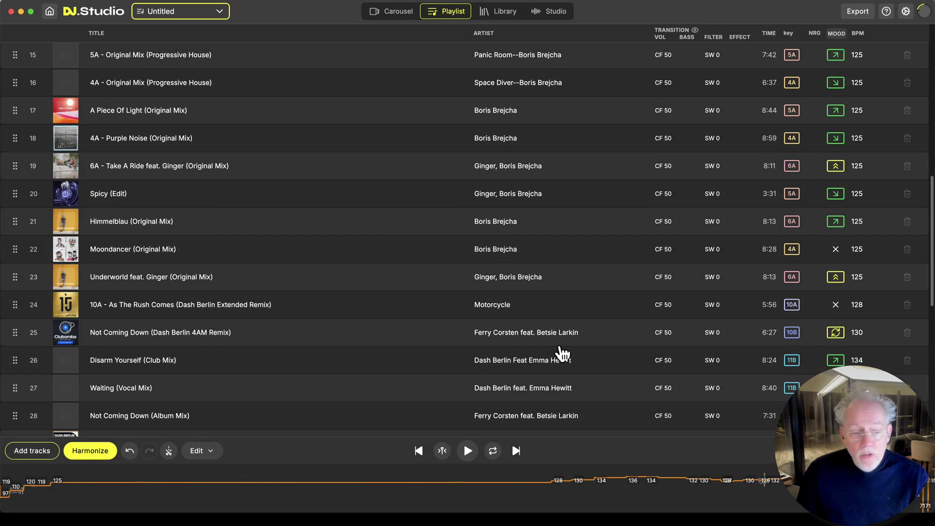
left_click(99, 453)
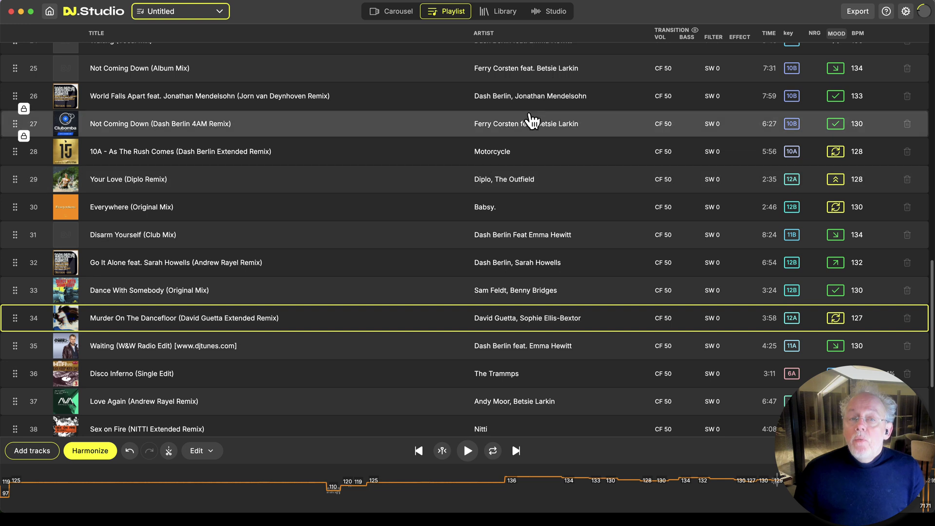
- Show Murder On The Dancefloor in the Studio view with Deck 2 expanded, and download the free Loopcloud sample pack
left_click(555, 11)
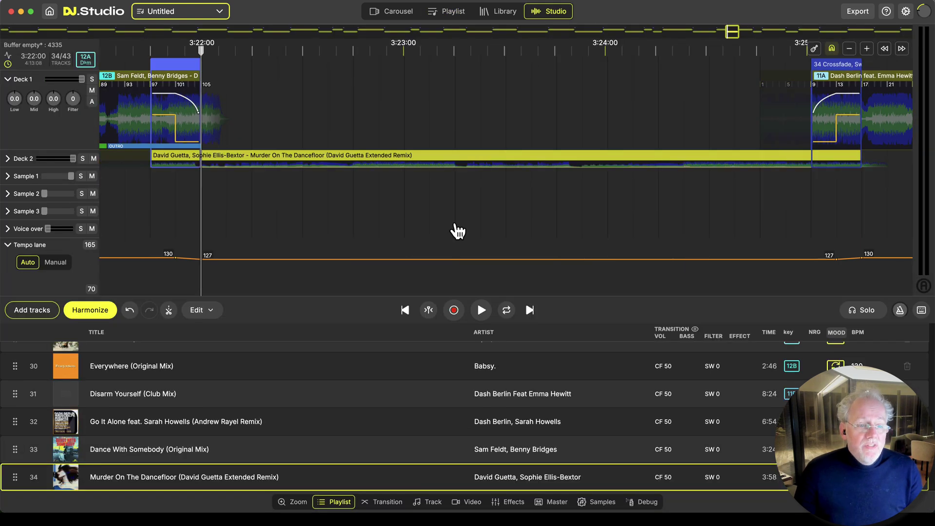
left_click(8, 160)
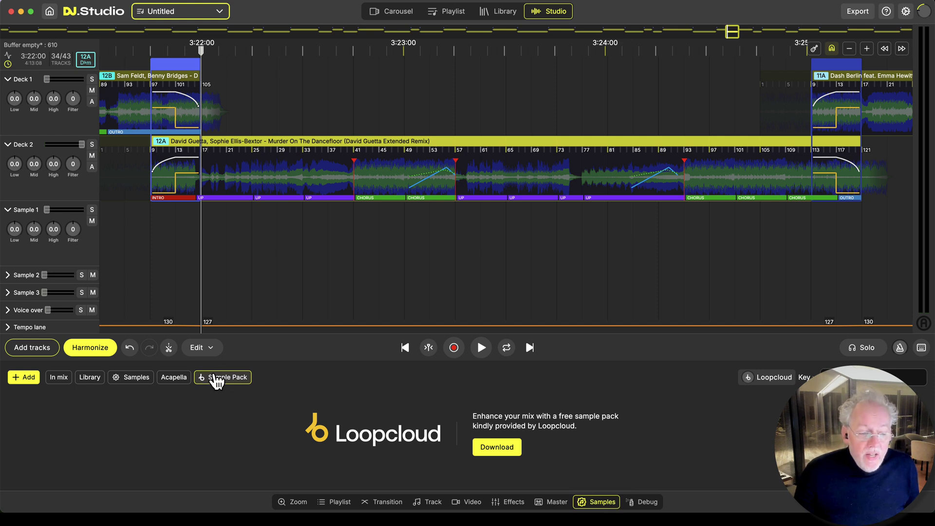
left_click(509, 450)
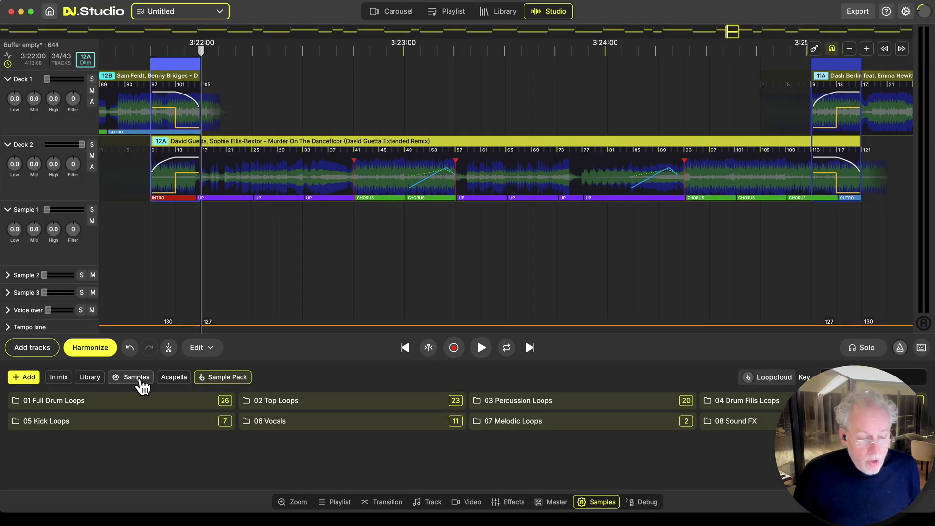
- Place the OhArhOh vocal sample on Sample 1 before the bar 41 chorus of Murder On The Dancefloor, and trim its end to just past bar 41
left_click(331, 421)
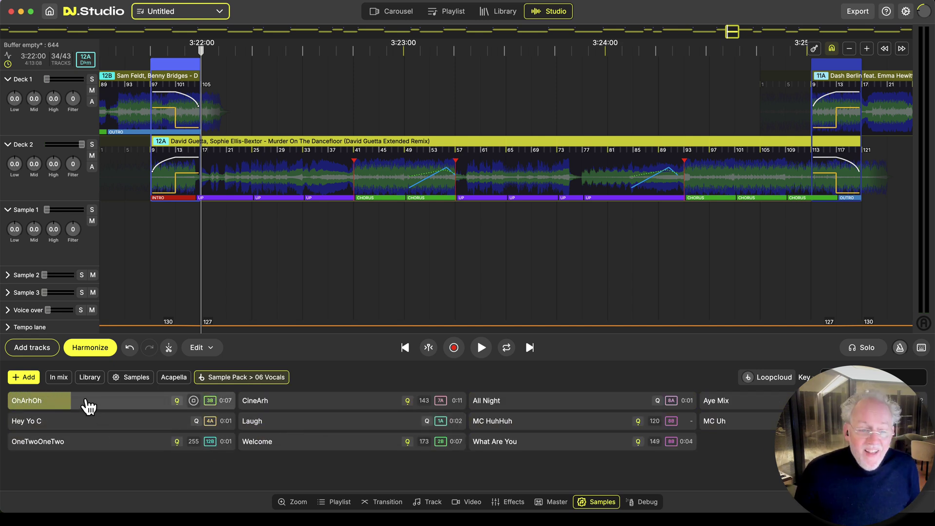
mouse_move(46, 404)
left_mouse_down()
mouse_move(271, 262)
mouse_move(336, 240)
mouse_move(365, 210)
left_mouse_up()
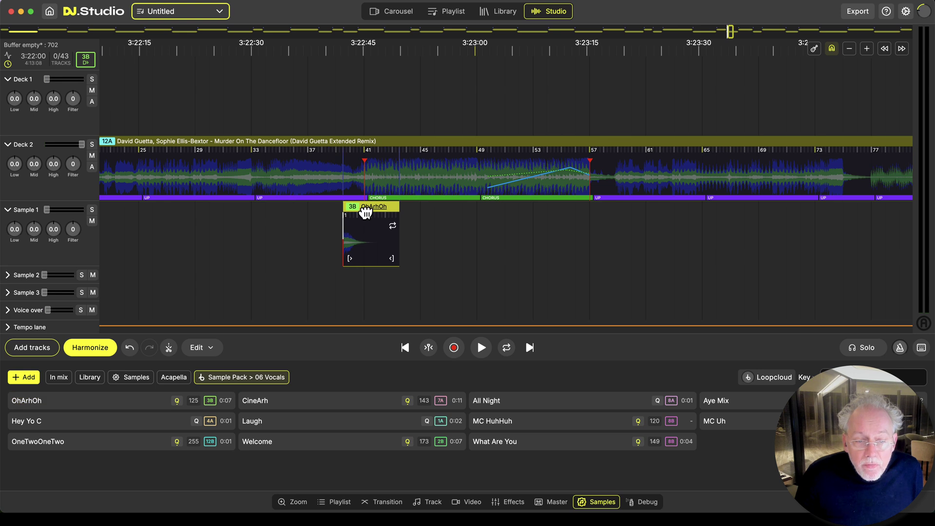
key("space")
scroll(352, 248, "up", 3)
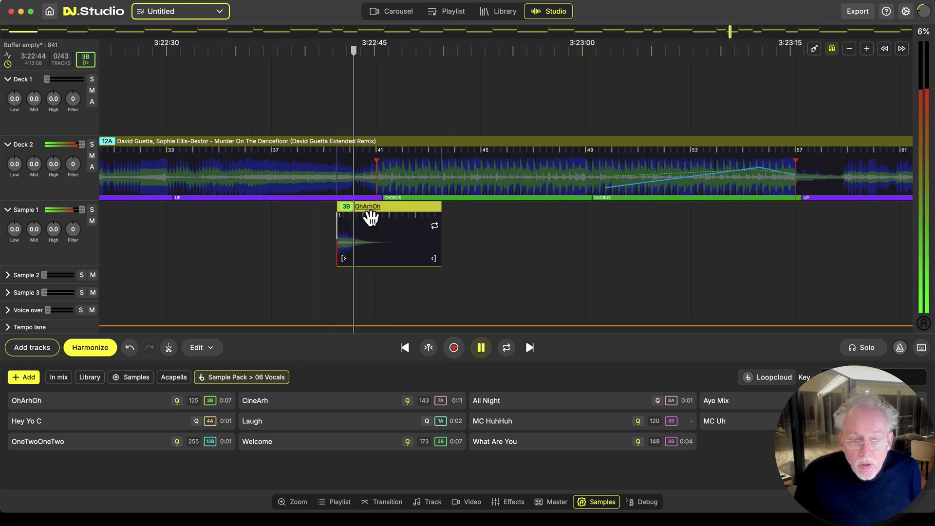
key("space")
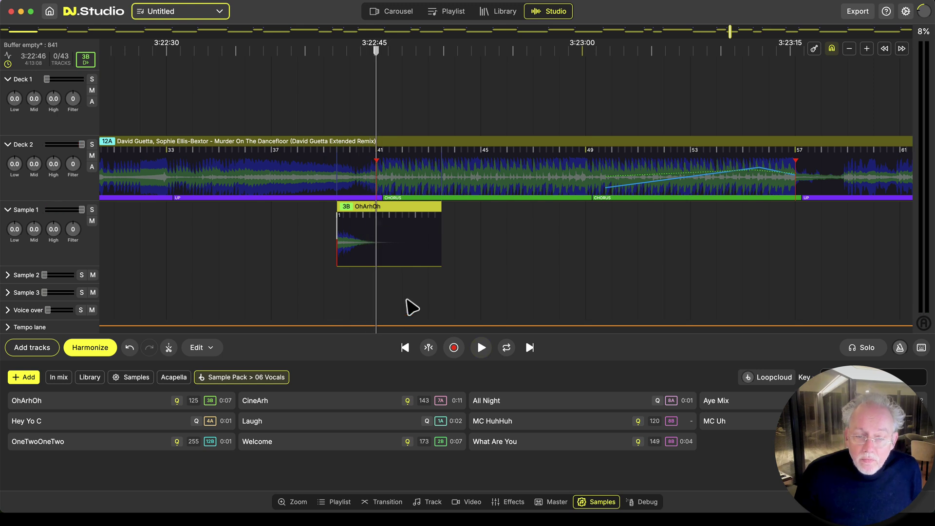
left_click_drag(431, 257, 372, 258)
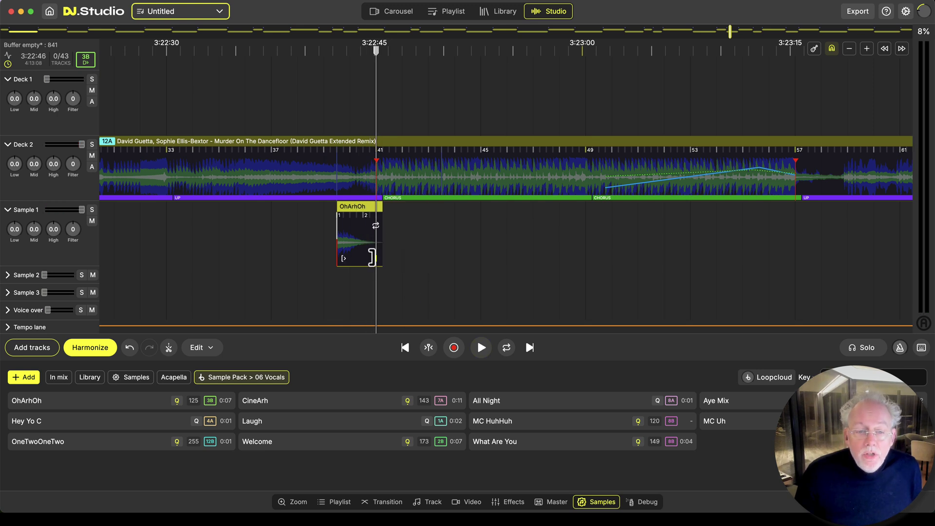
- Audition HouseDrums1, HouseDrums9, HouseDrums2 and GarageDrums2 from the sample pack's 01 Full Drum Loops folder
left_click(228, 377)
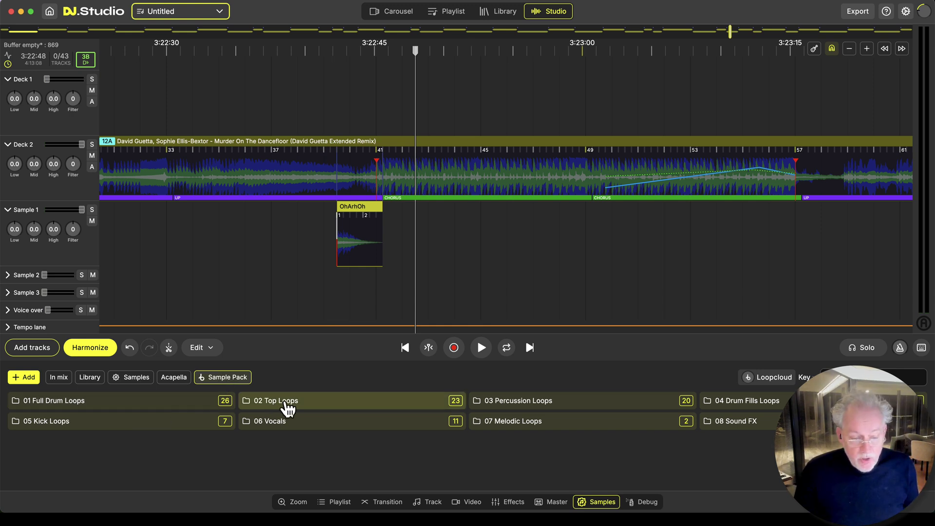
left_click(103, 401)
left_click(73, 427)
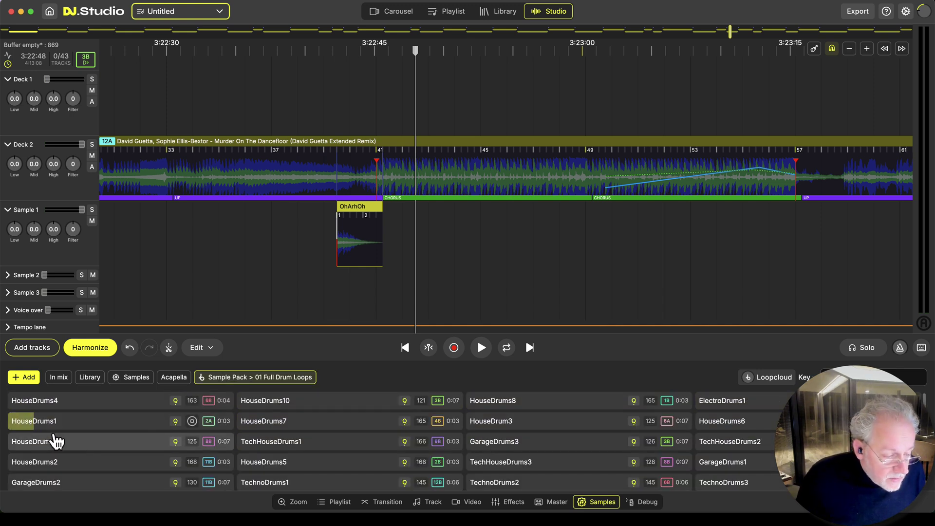
left_click(49, 444)
left_click(56, 462)
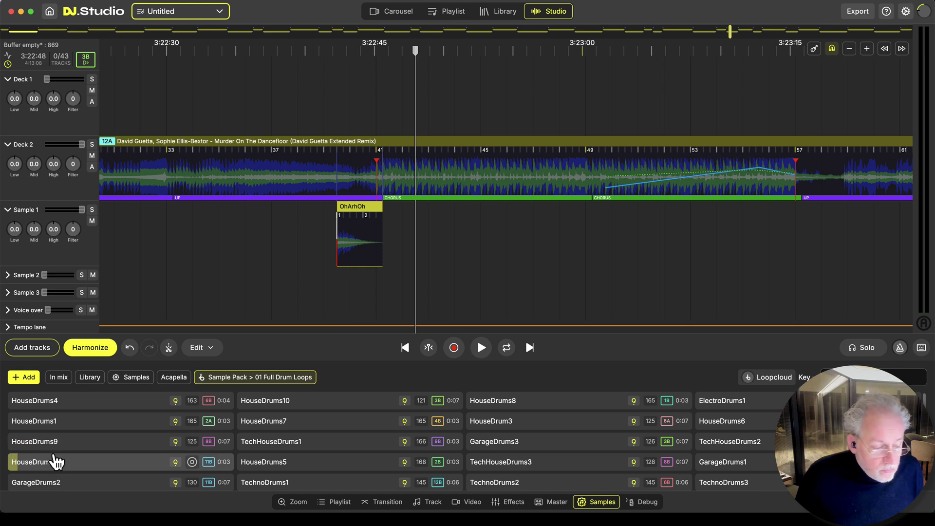
left_click(47, 483)
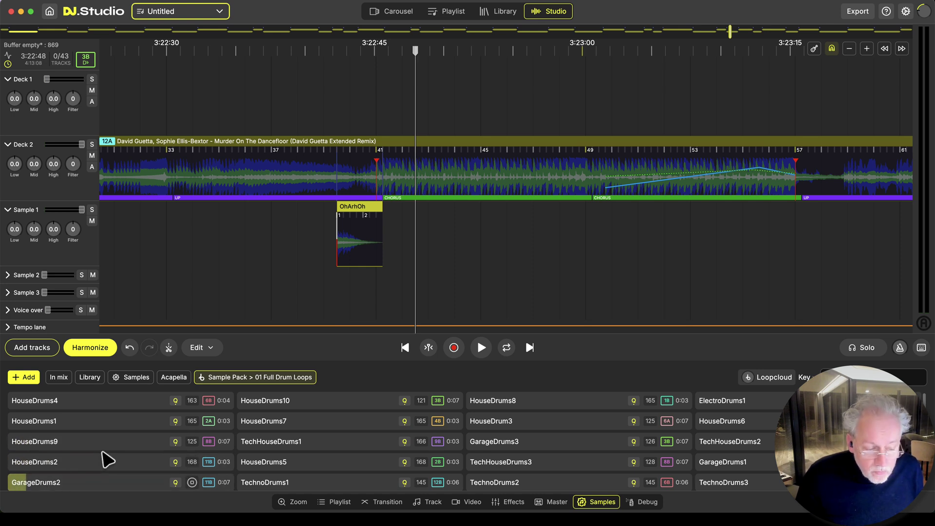
left_click(43, 468)
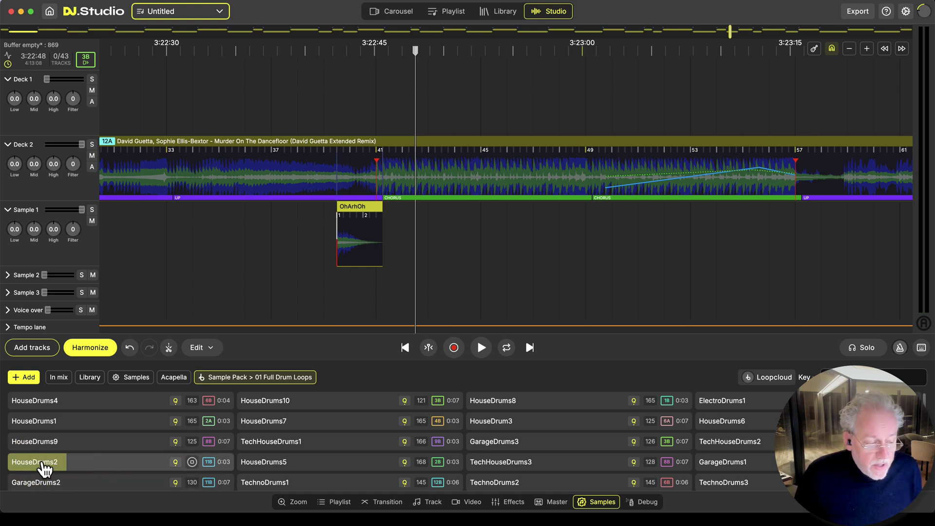
- Place HouseDrums2 on Sample 1 at bar 35 of Murder On The Dancefloor and play it with the track
left_click_drag(51, 466, 219, 244)
left_click(210, 276)
key("space")
scroll(231, 289, "up", 3)
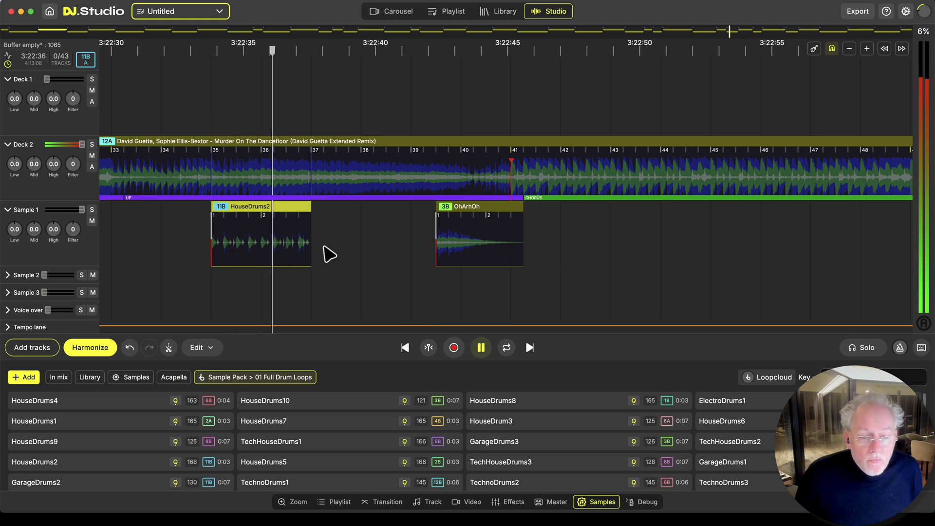
key("space")
- Move HouseDrums2 to bar 57 after the chorus, loop it out to about bar 68, and play that passage
scroll(349, 263, "down", 3)
left_click_drag(295, 211, 669, 226)
scroll(307, 254, "down", 3)
left_click(547, 286)
key("space")
scroll(565, 285, "up", 3)
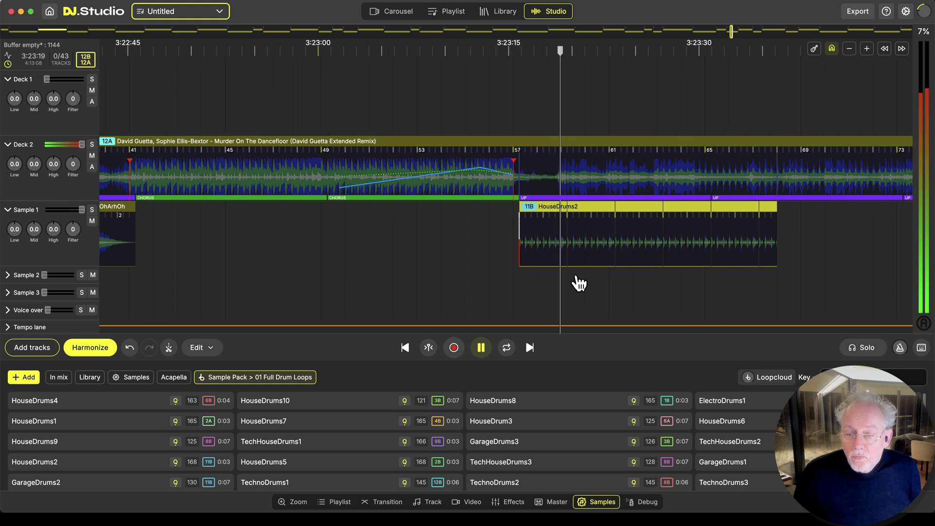
key("space")
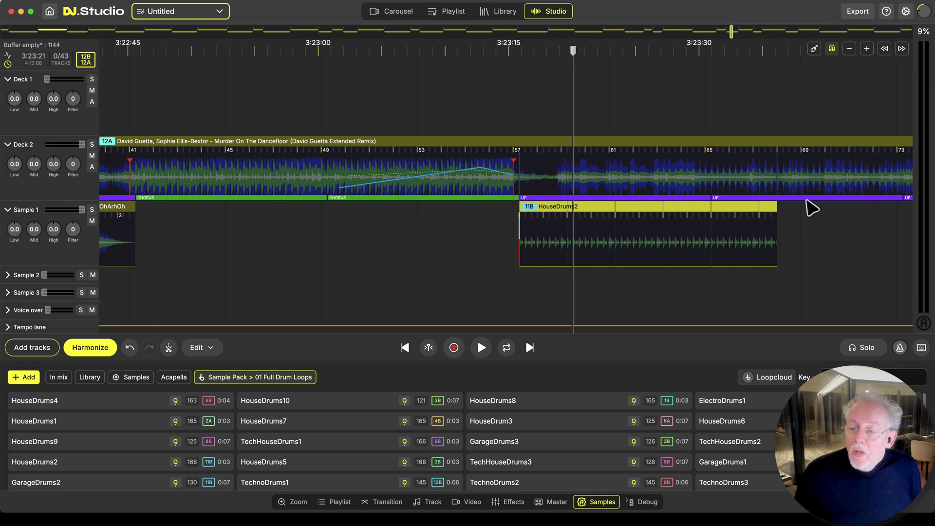
- Return to the sample pack's folder overview and open Loopcloud
scroll(656, 263, "down", 3)
scroll(419, 453, "down", 2)
left_click(236, 379)
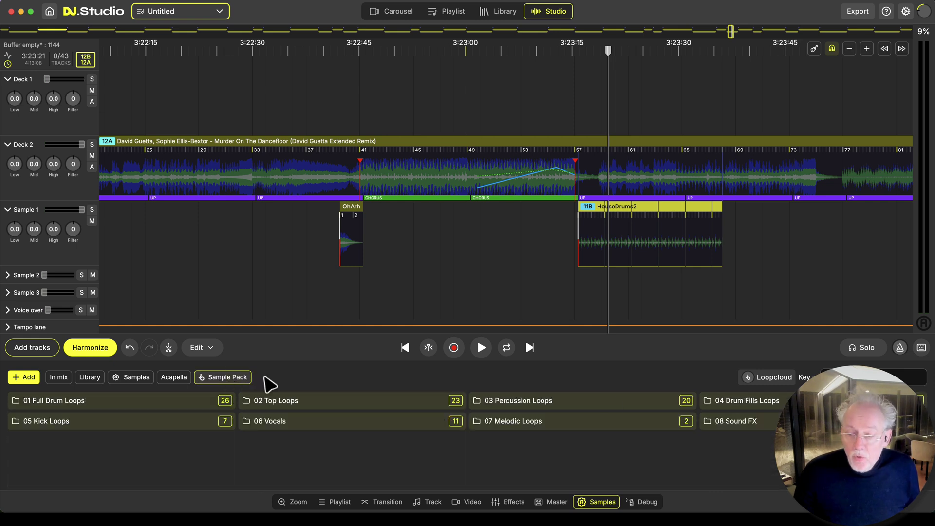
left_click(771, 387)
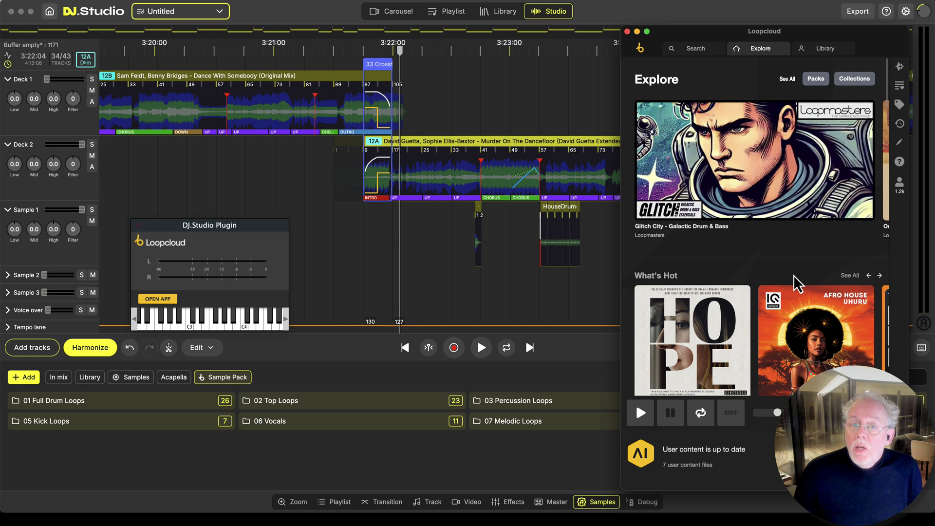
- Search Loopcloud for WAV drum loops and narrow the search to Melodic Techno
mouse_move(686, 298)
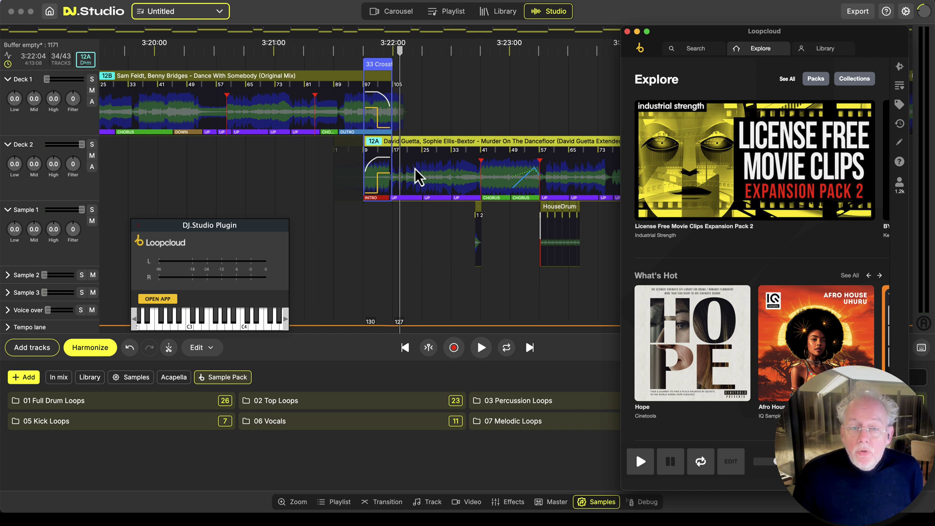
left_click(695, 49)
left_click(726, 236)
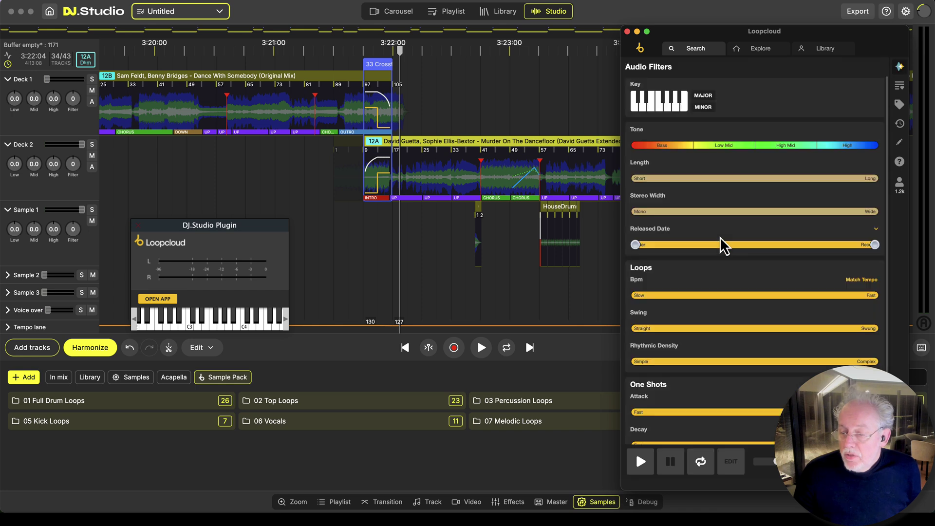
left_click(663, 99)
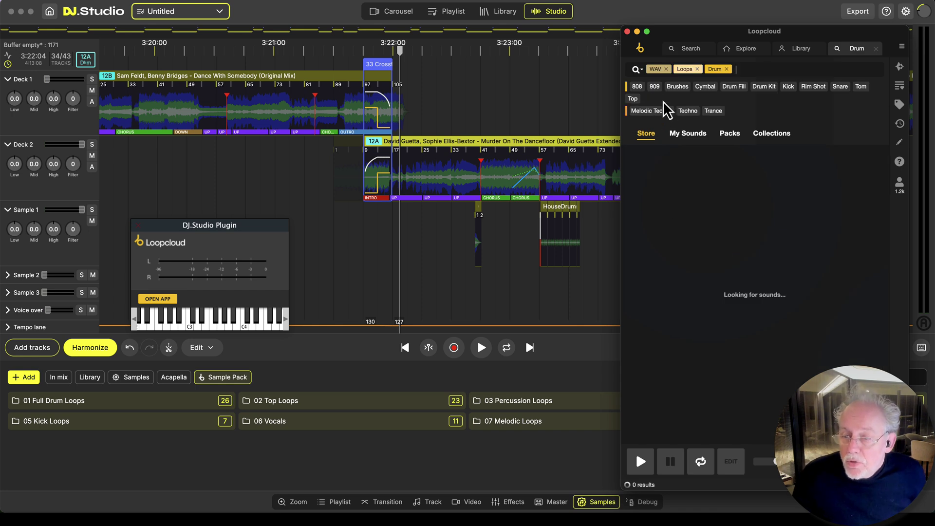
left_click(656, 111)
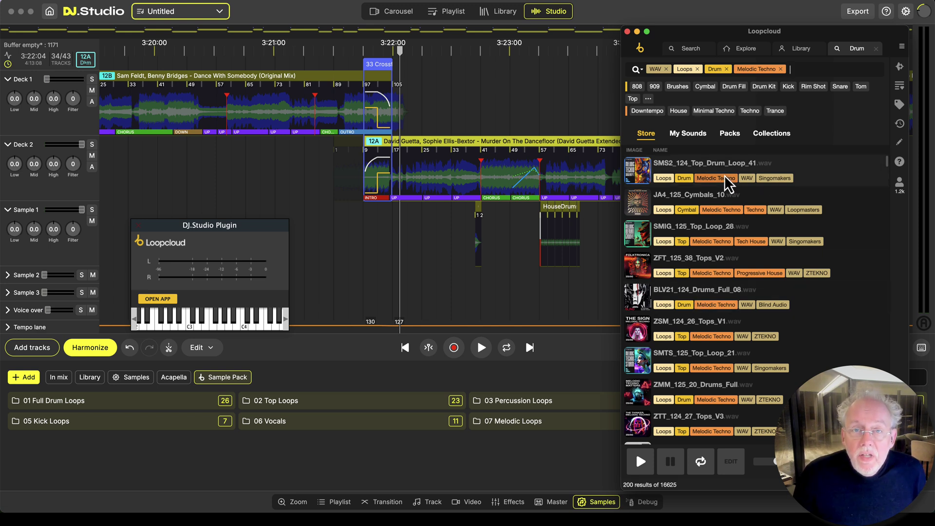
- Play the mix while auditioning Loopcloud drum loops from SMS2_124_Top_Drum_Loop_41 through BLV21_124_Drums_Full_08, and stop playback
left_click(485, 354)
left_click(481, 347)
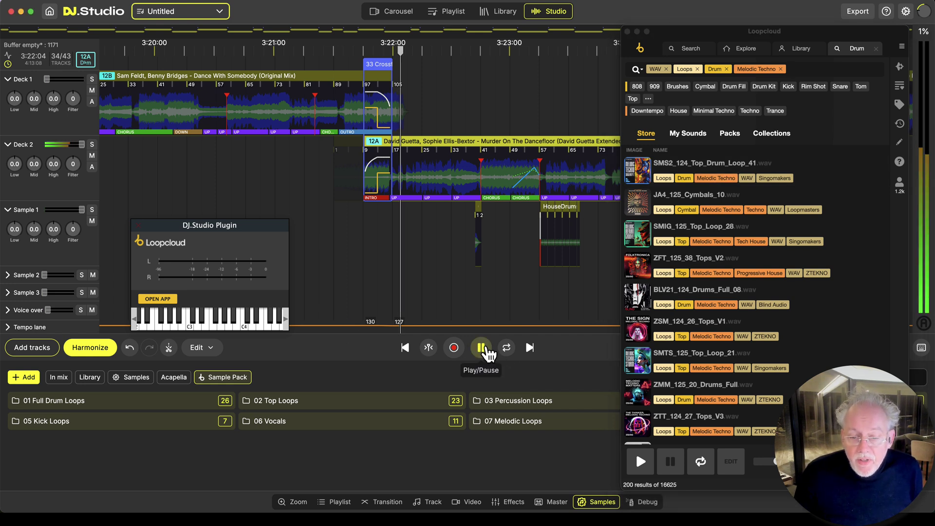
left_click(677, 171)
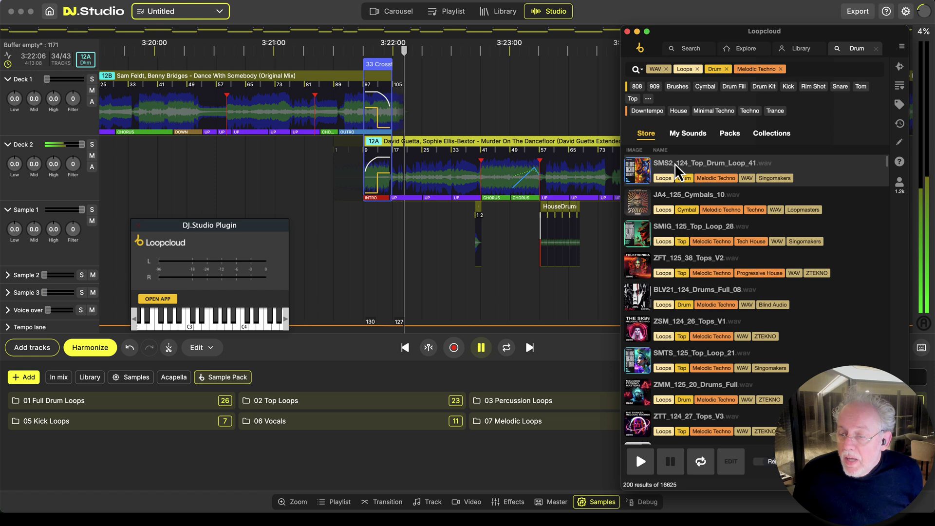
left_click(692, 205)
left_click(698, 237)
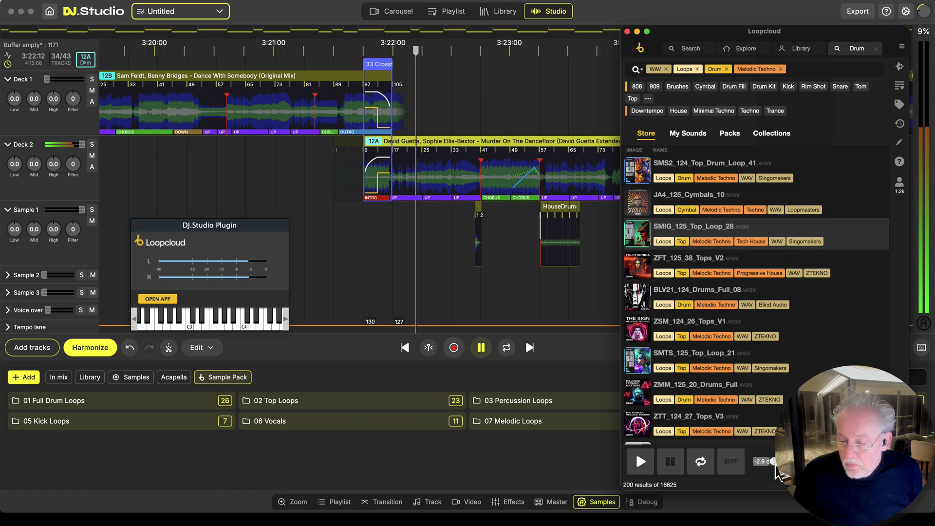
left_click(696, 293)
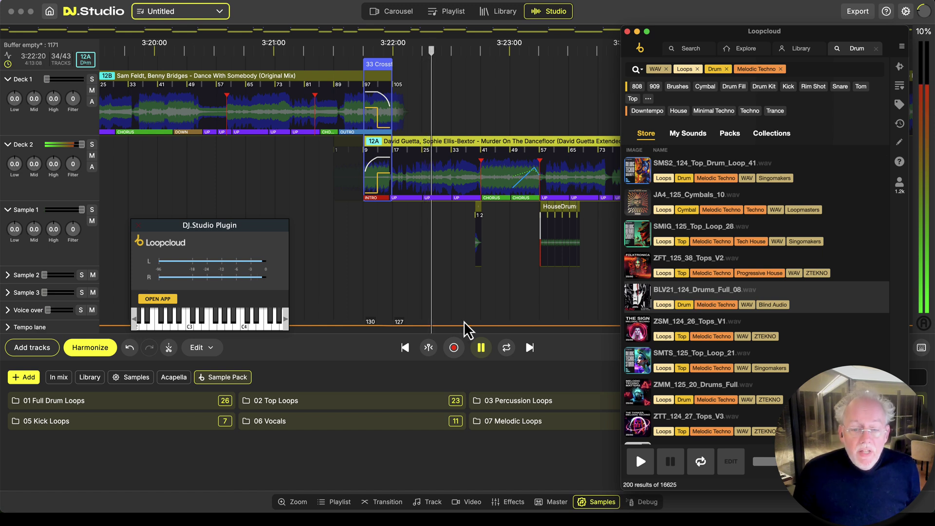
left_click(619, 301)
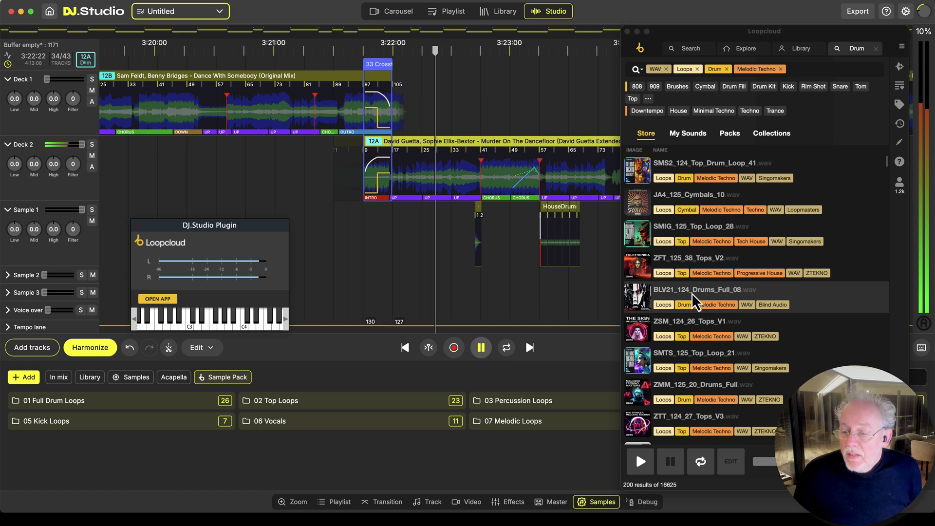
left_click(483, 347)
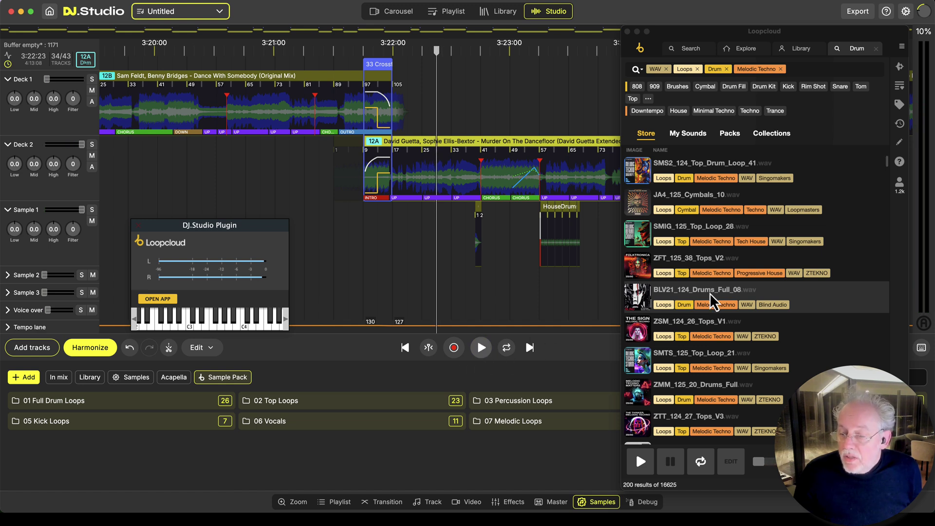
- Buy the BLV21_124_Drums_Full_08 loop for 2 points and place it on Sample 2 beneath Murder On The Dancefloor
left_click_drag(712, 290, 531, 293)
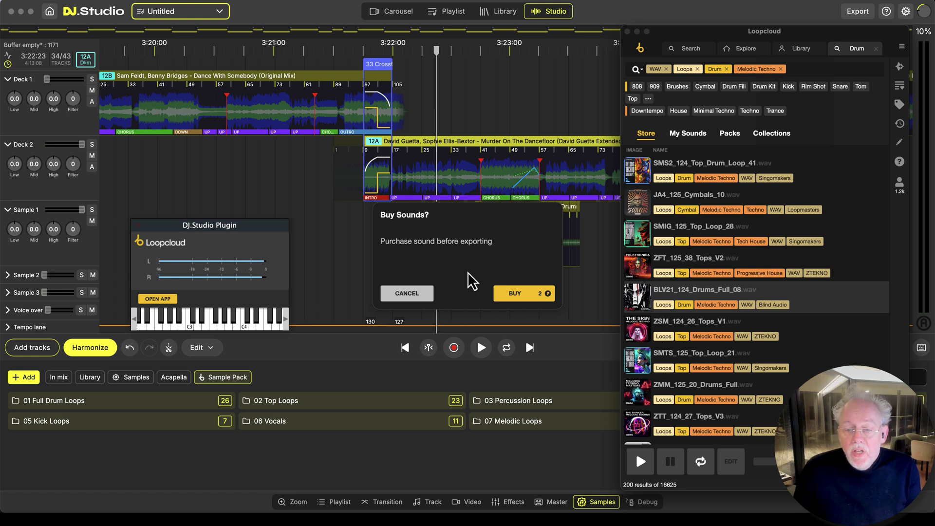
left_click(544, 302)
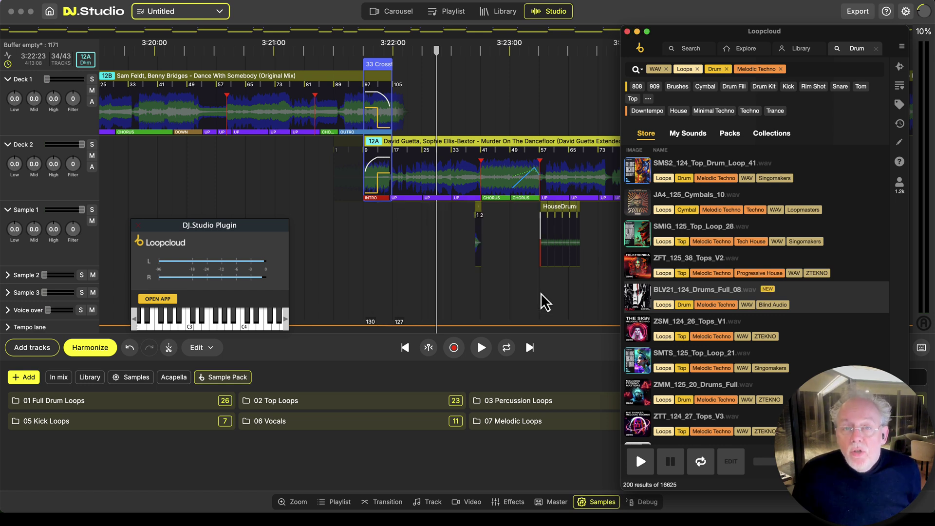
left_click_drag(722, 298, 398, 286)
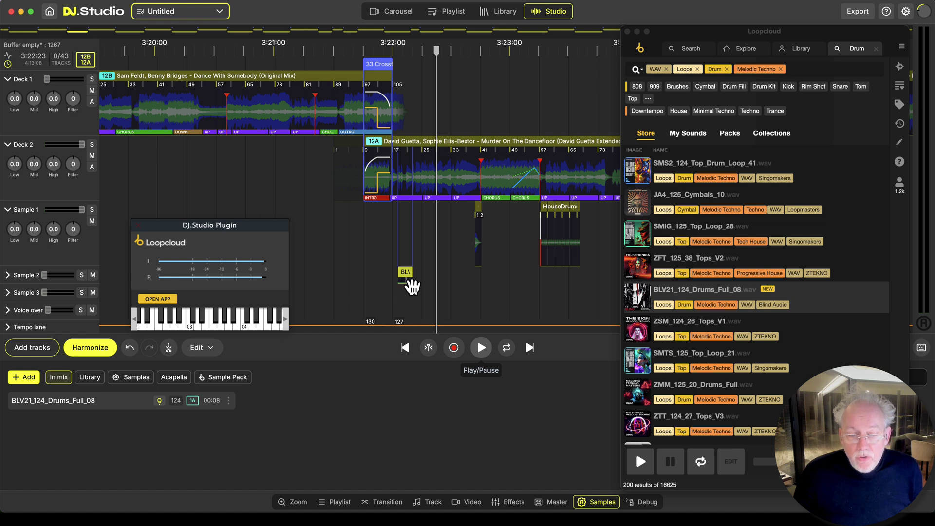
- Loop BLV21_124_Drums_Full_08 out to about 18 bars, start it at the crossfade's end on bar 17, and play it
left_click(409, 276)
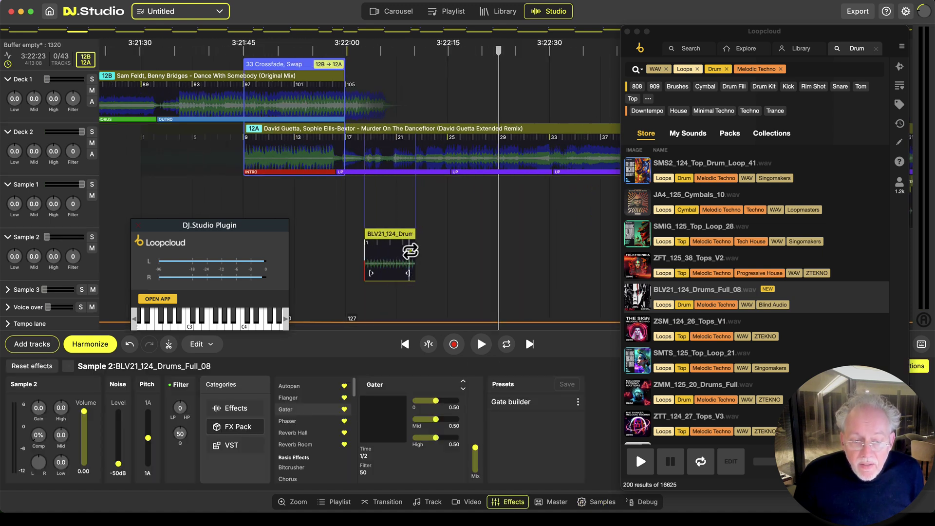
left_click_drag(418, 253, 593, 255)
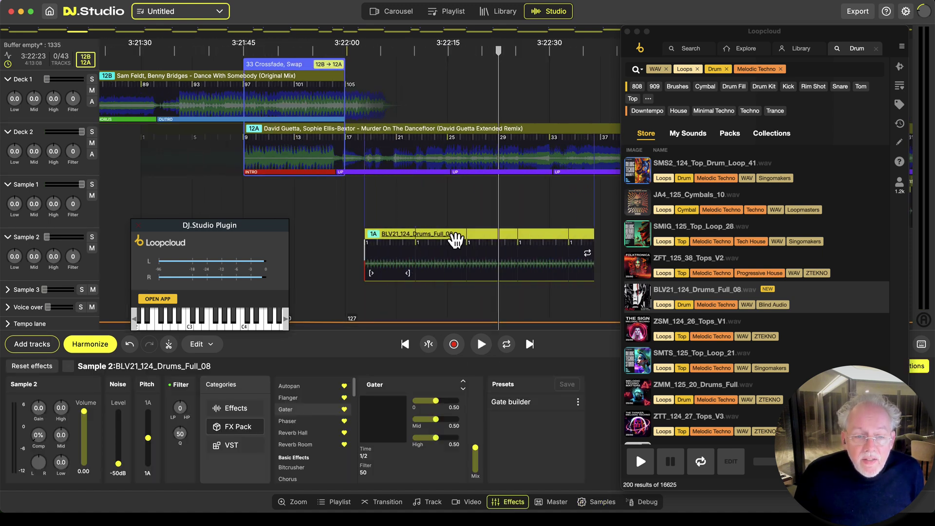
left_click_drag(453, 236, 435, 240)
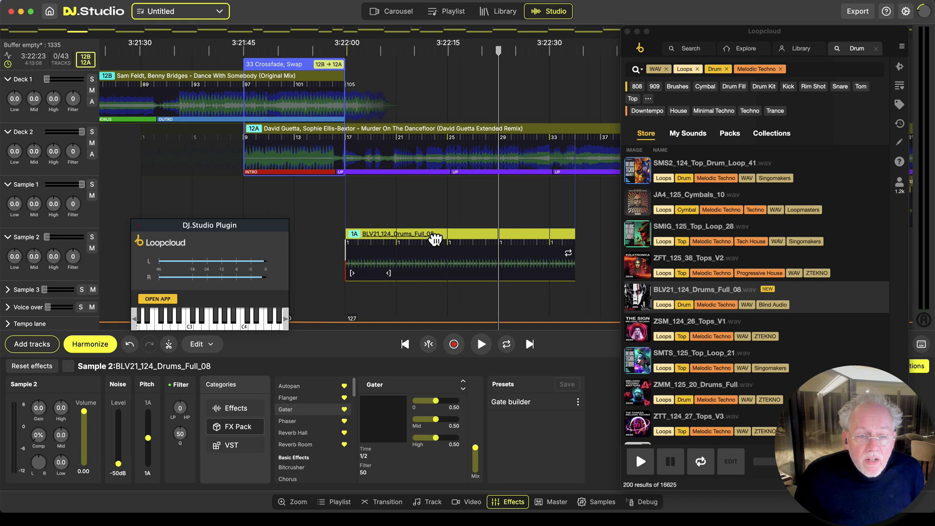
left_click(340, 261)
key("space")
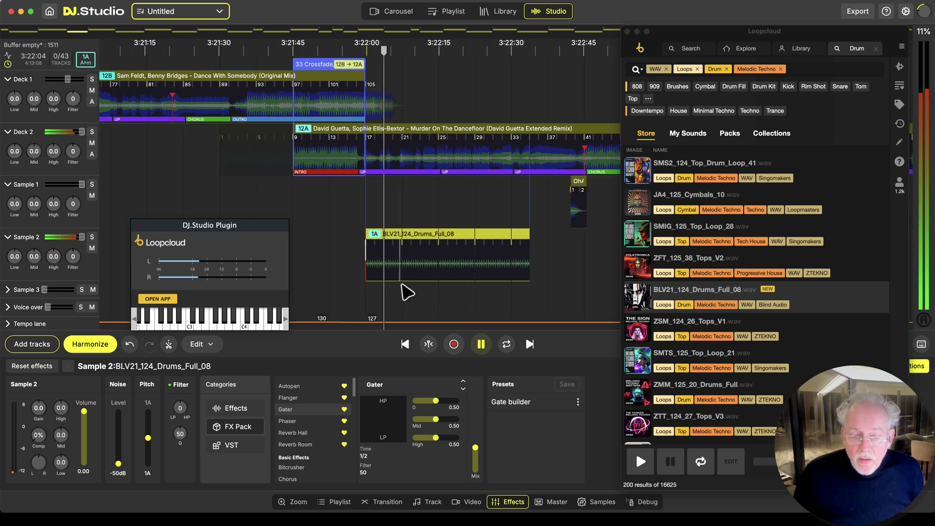
key("space")
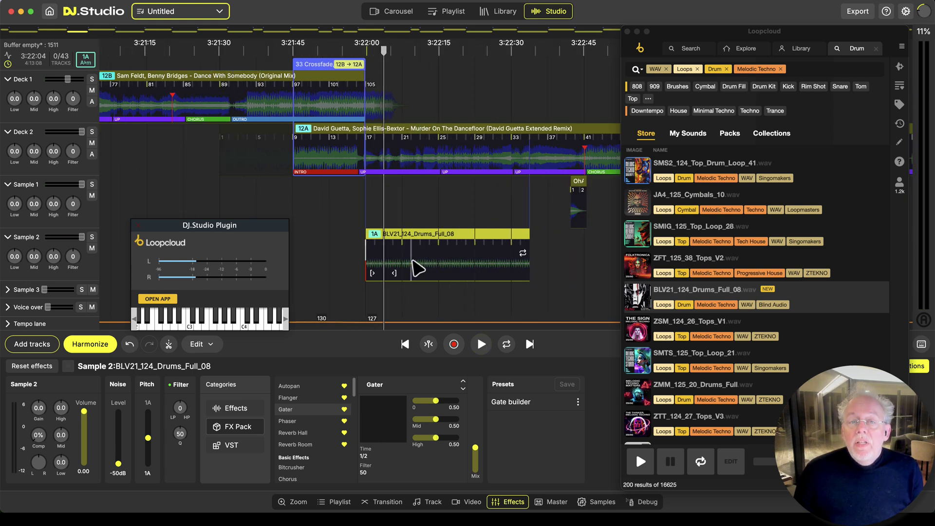